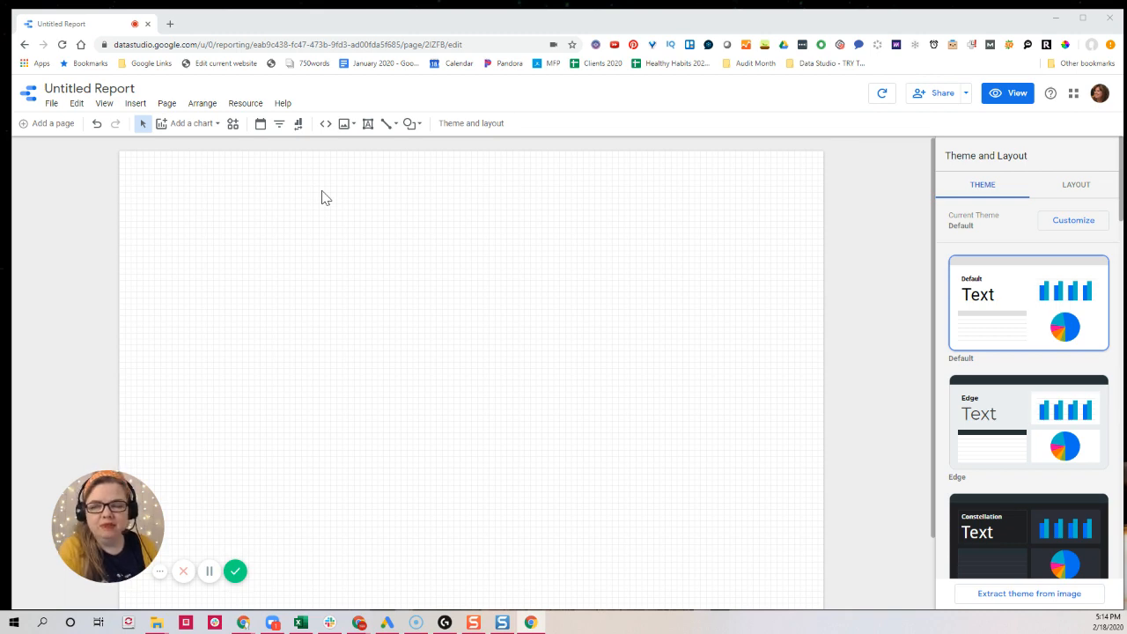
# Insert a scorecard chart near the upper-left corner of the blank report page
pyautogui.click(172, 124)
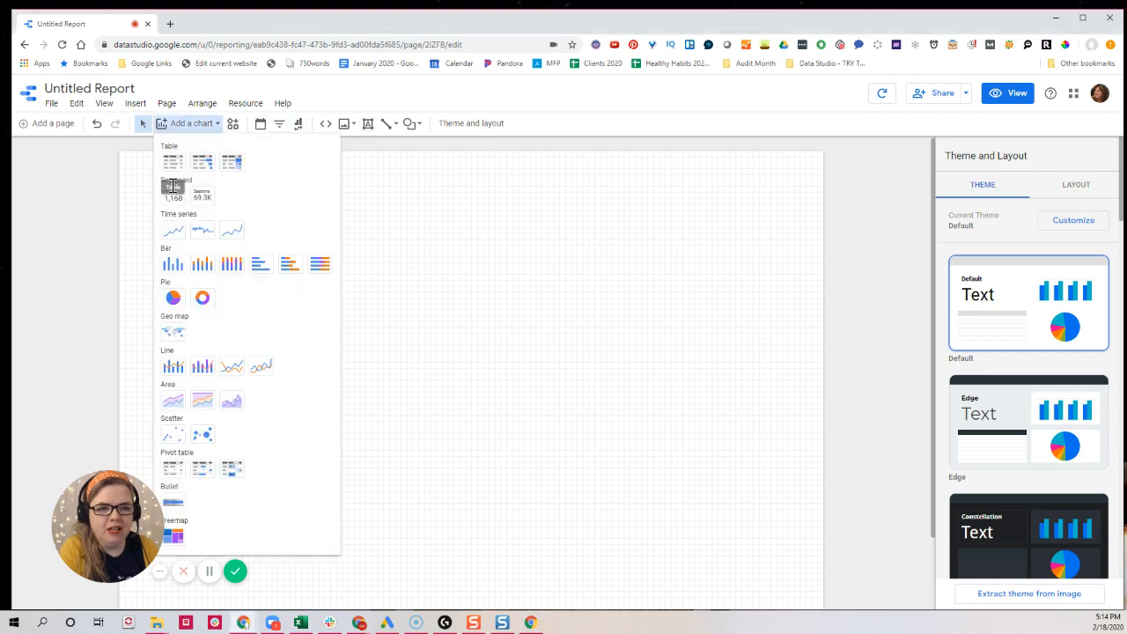
pyautogui.click(172, 194)
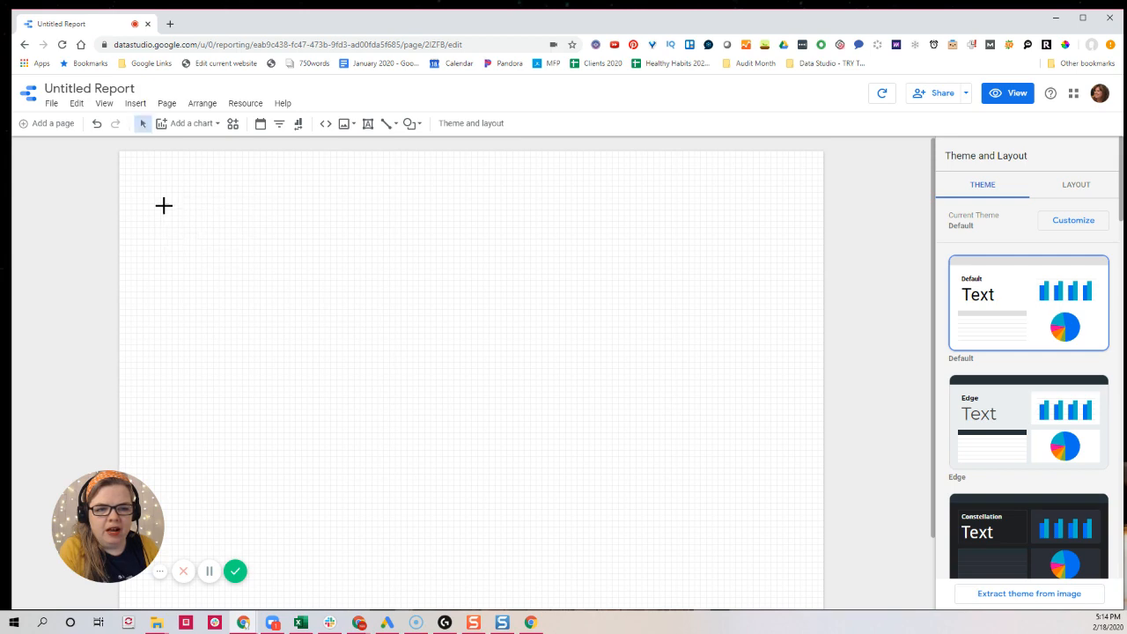
pyautogui.click(164, 206)
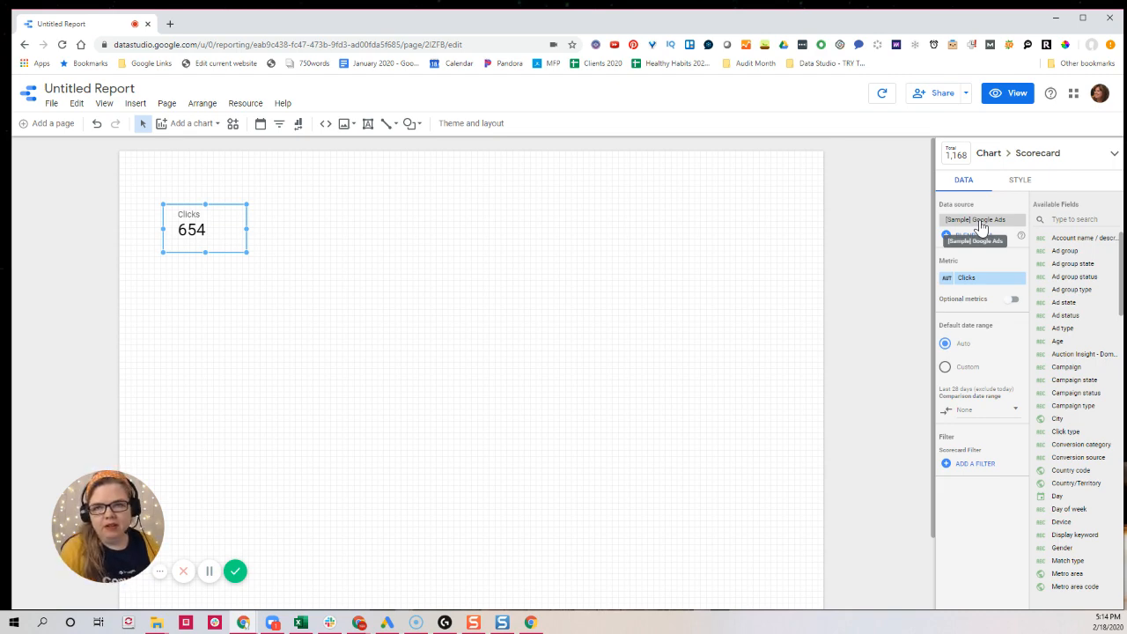
# Give the scorecard a custom default date range of Last month
pyautogui.click(946, 370)
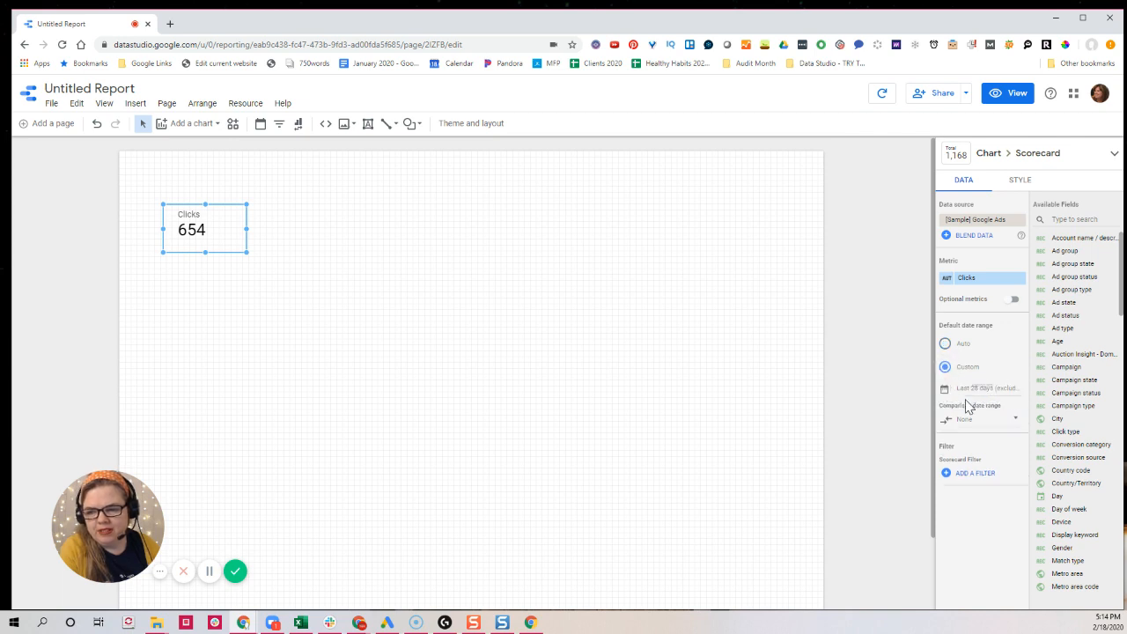
pyautogui.click(976, 388)
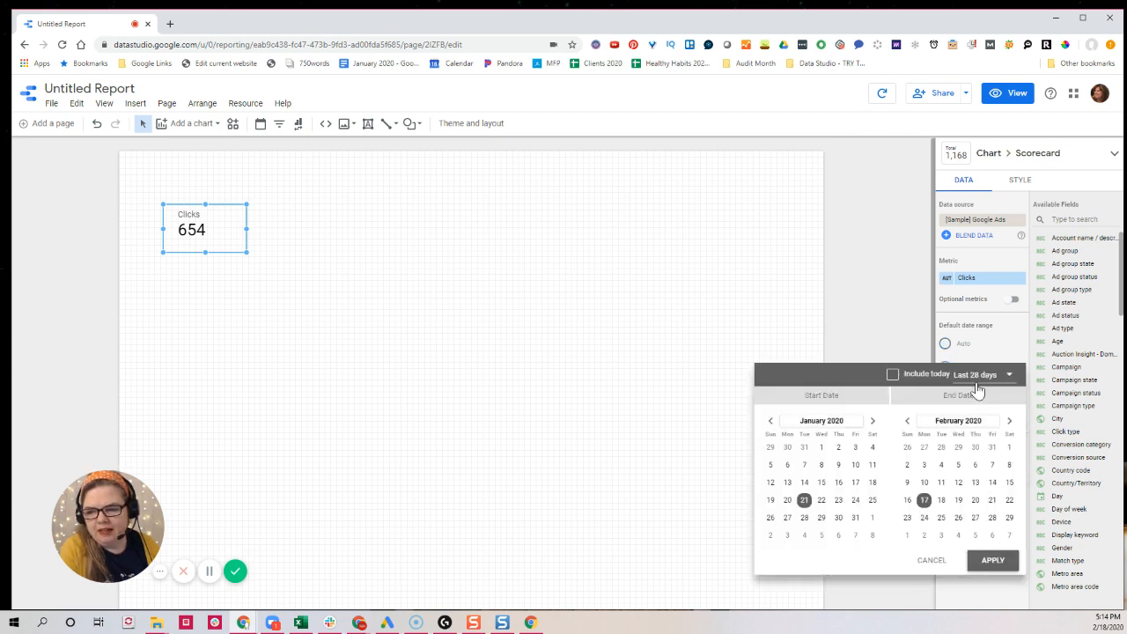
pyautogui.click(978, 378)
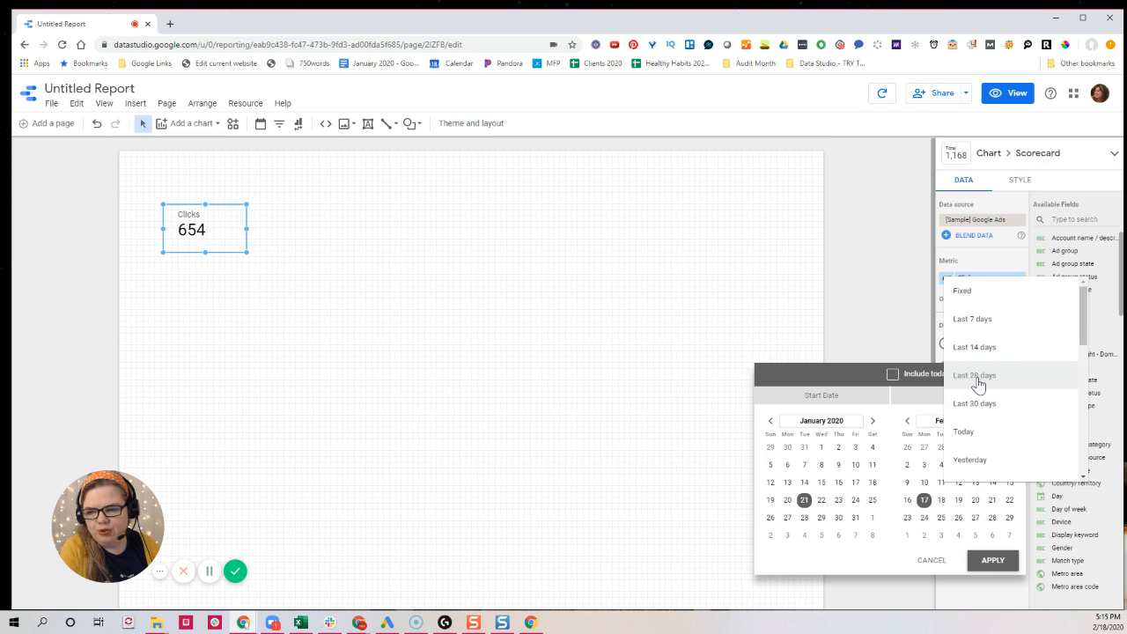
pyautogui.scroll(-6, 976, 379)
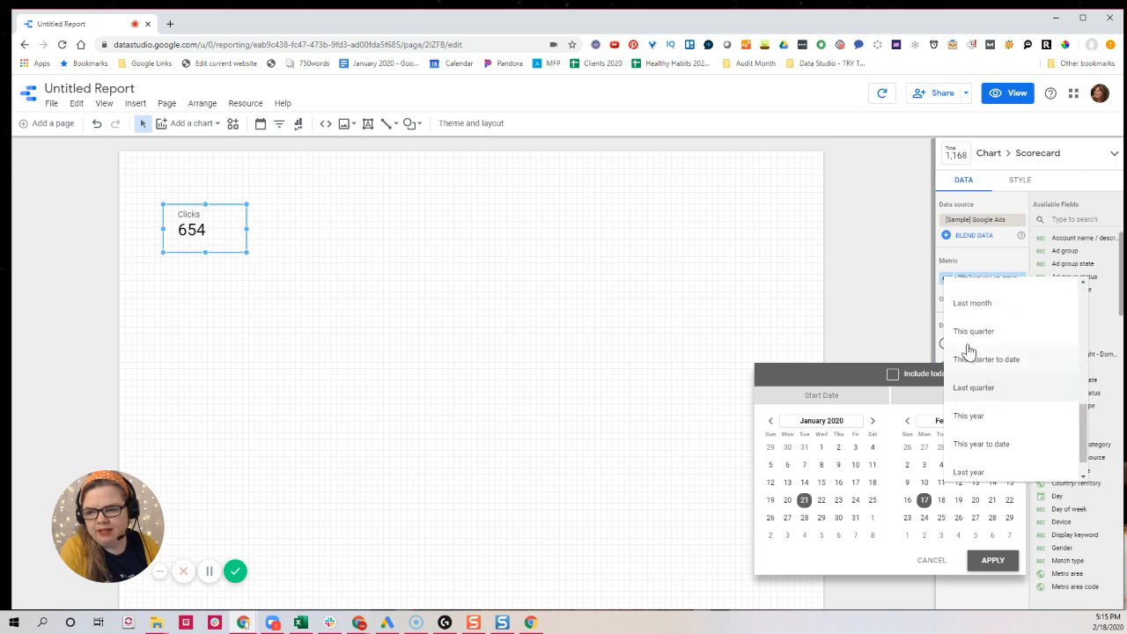
pyautogui.click(973, 305)
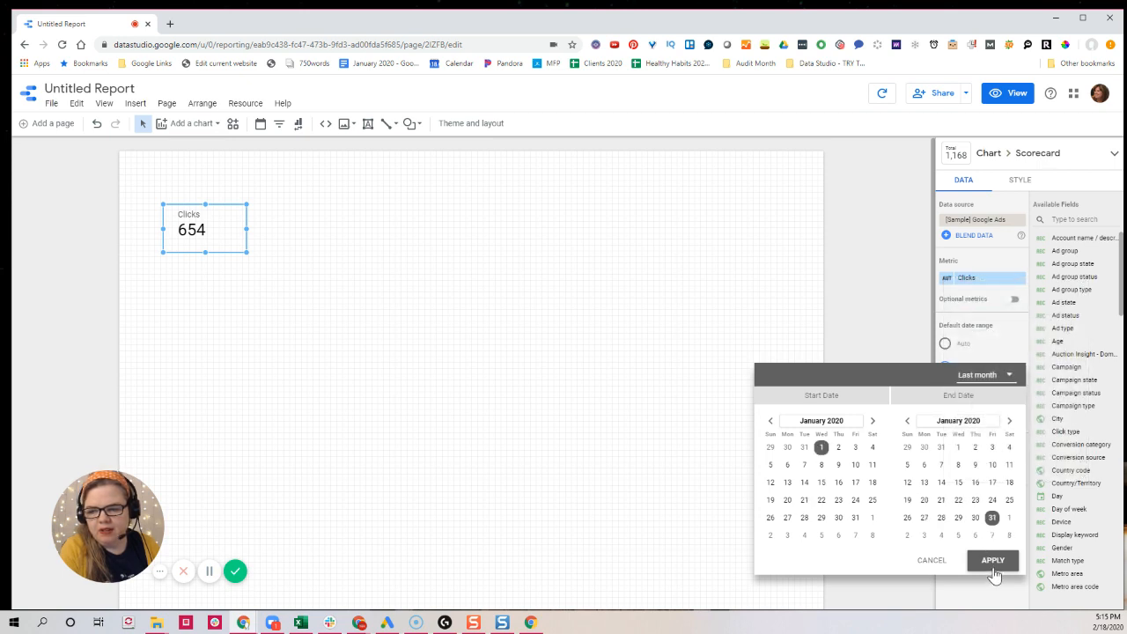
pyautogui.click(993, 564)
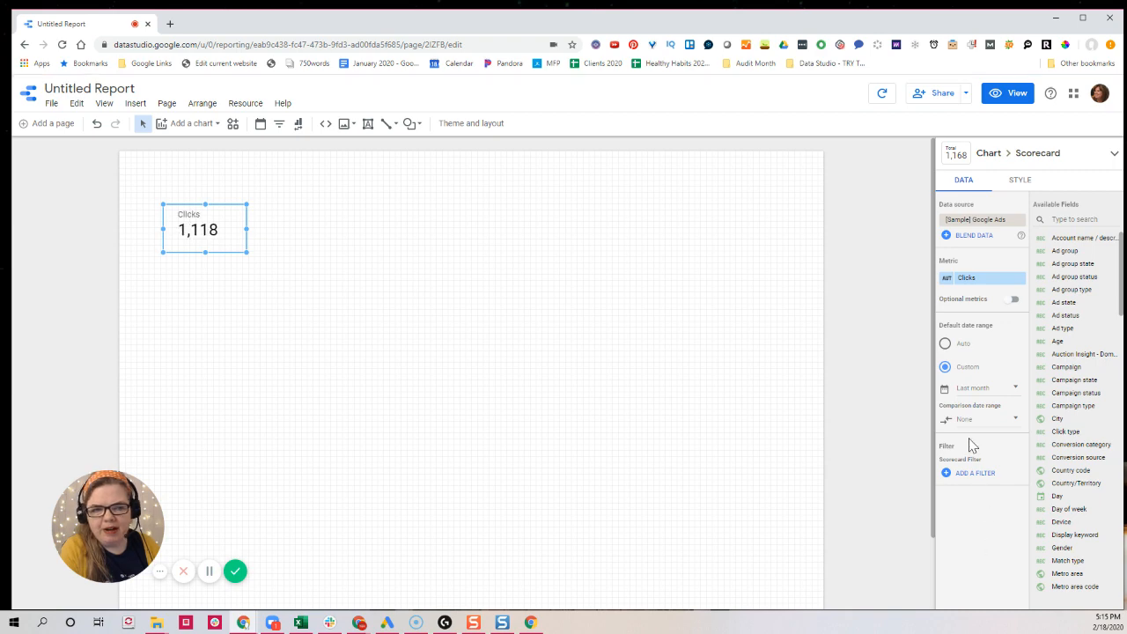
# Set the scorecard's comparison date range to Previous period
pyautogui.click(966, 421)
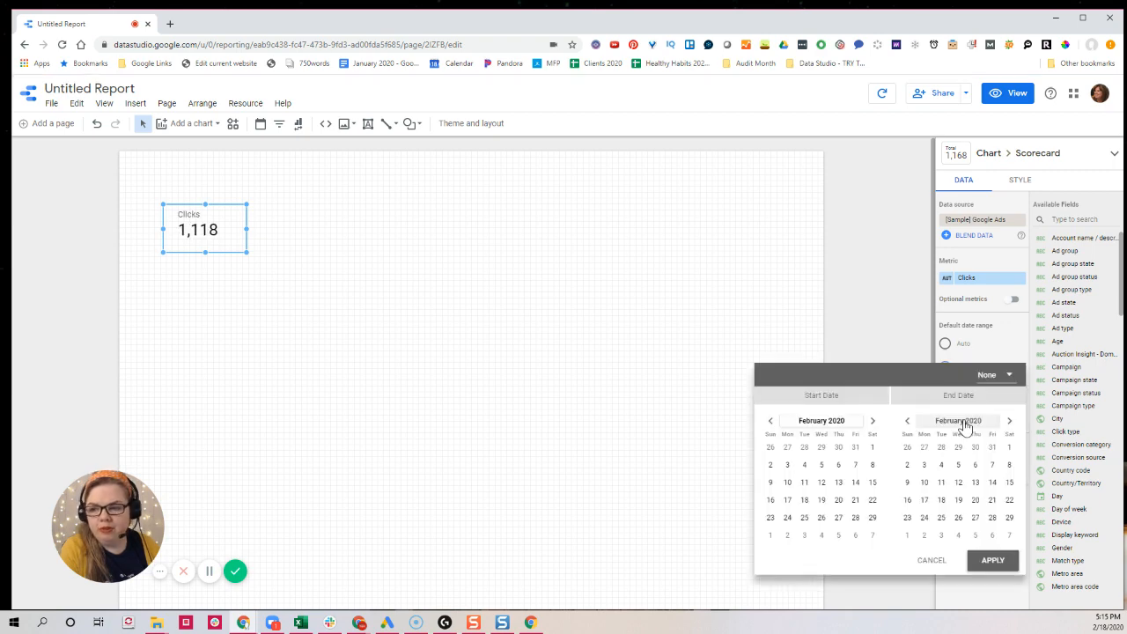
pyautogui.click(987, 375)
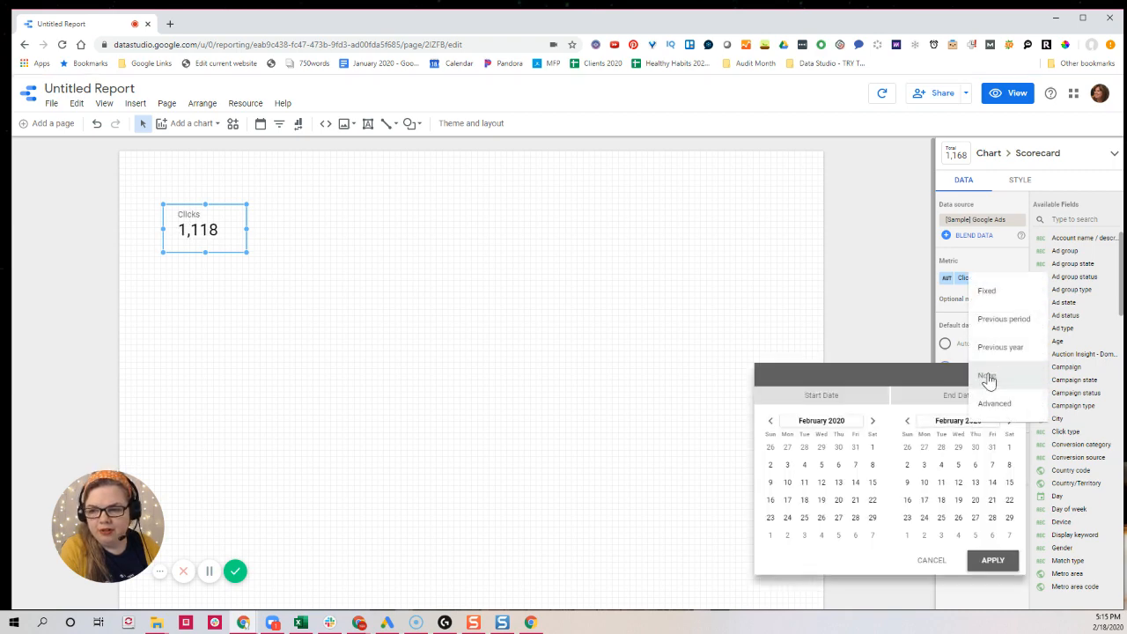
pyautogui.click(1000, 319)
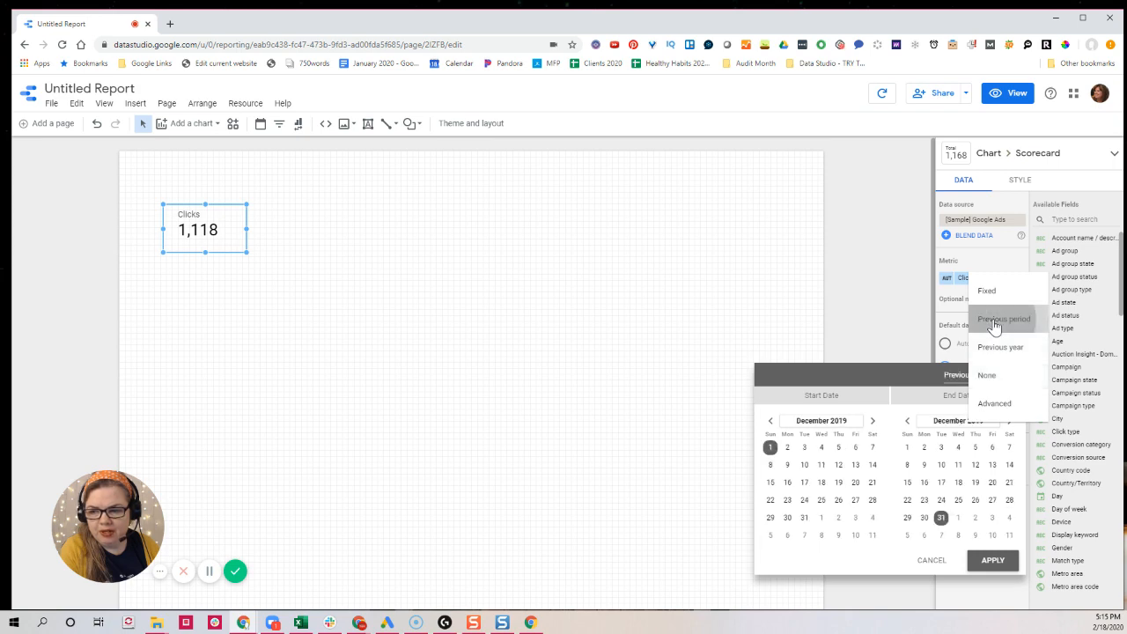
pyautogui.click(995, 562)
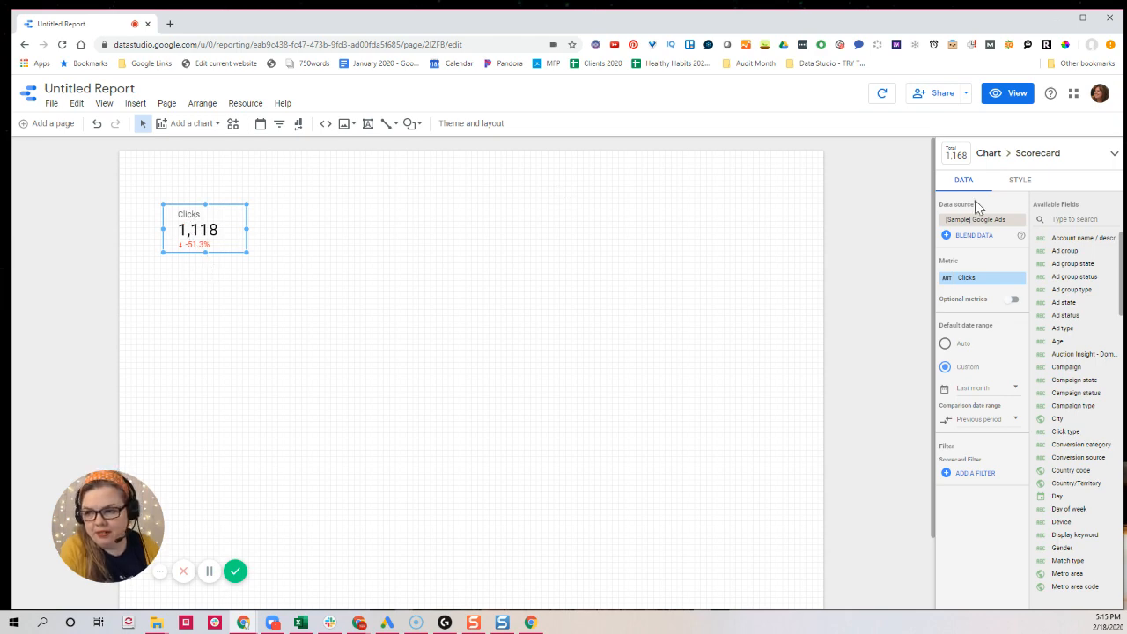
# Search the available fields for "conv" and replace the scorecard's metric with All conv. value
pyautogui.click(1060, 221)
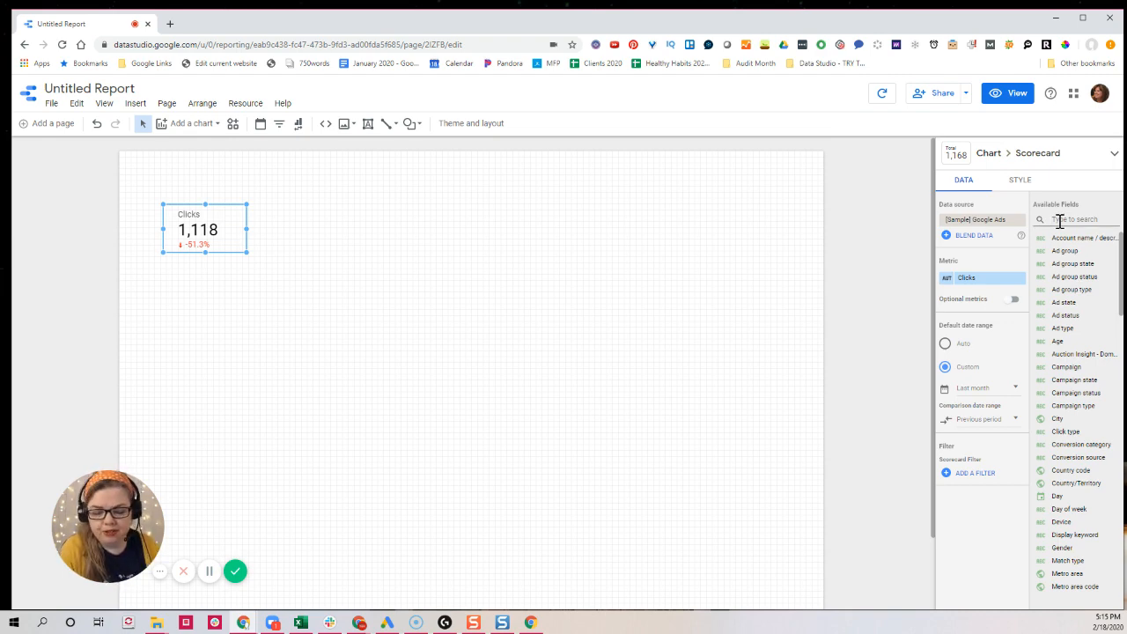
pyautogui.write('co')
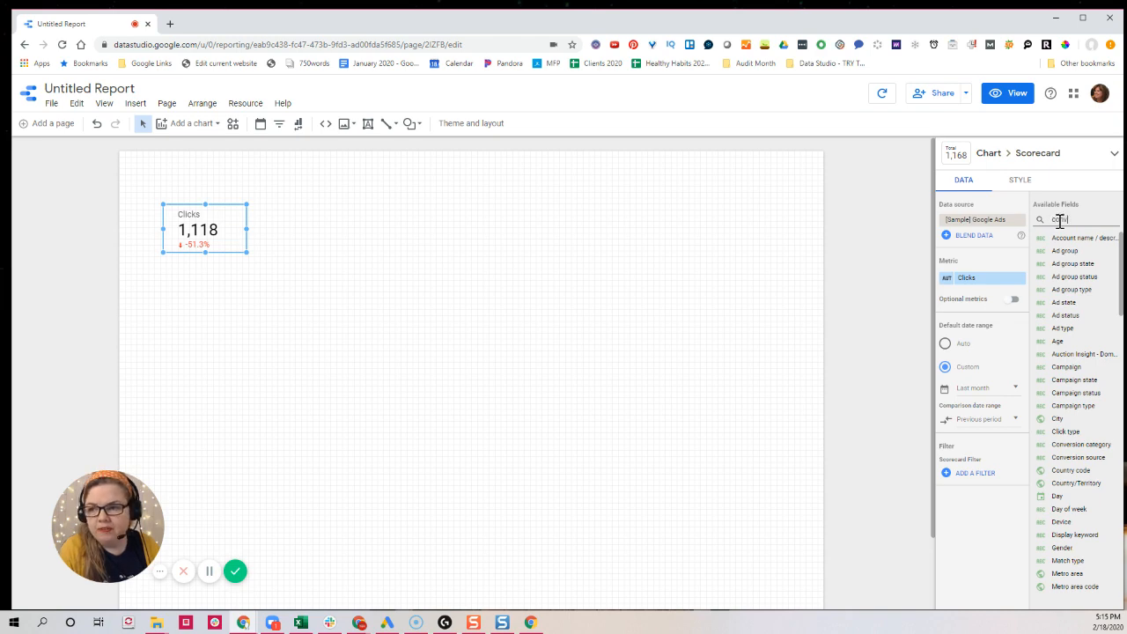
pyautogui.write('nv')
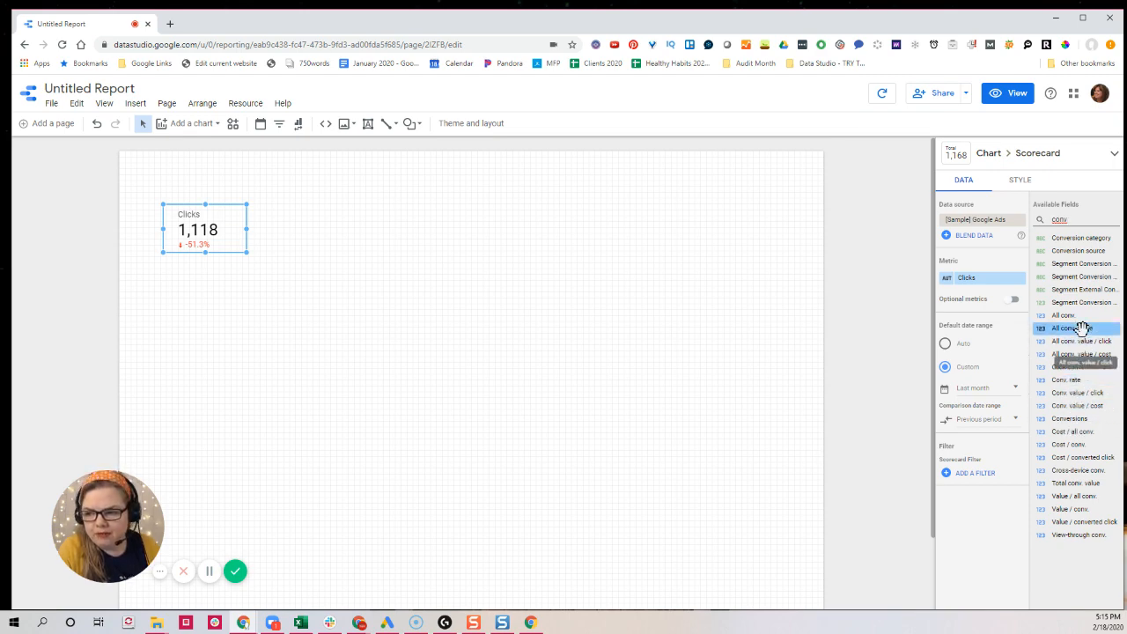
pyautogui.moveTo(1082, 329); pyautogui.dragTo(988, 280)
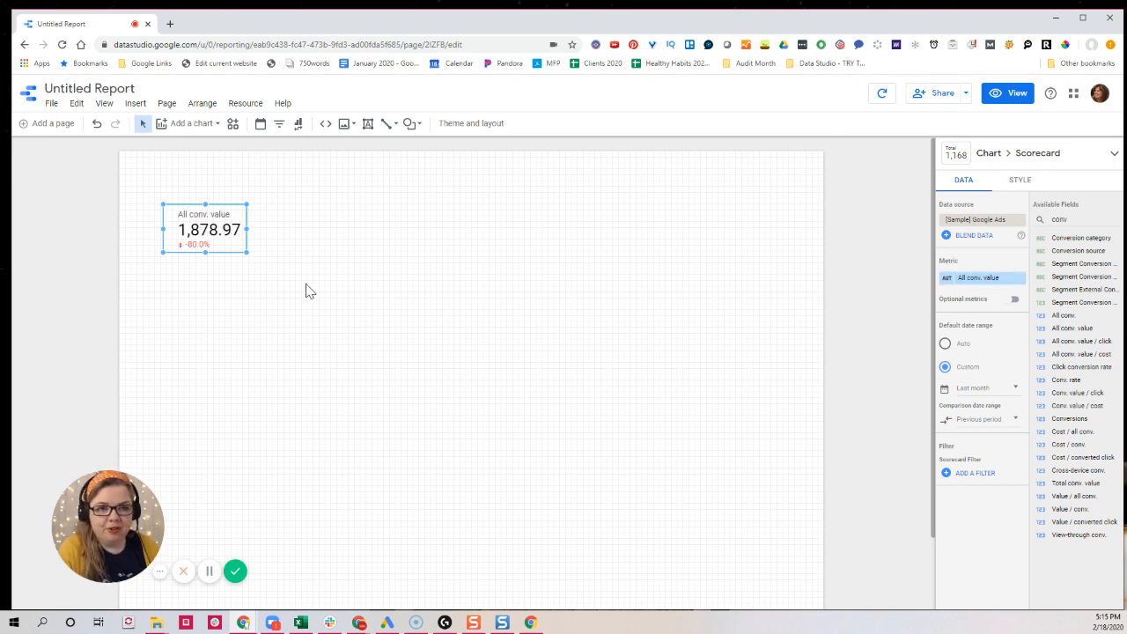
# Add a text box above the scorecard reading "Month over Month Performance"
pyautogui.click(368, 127)
pyautogui.click(173, 176)
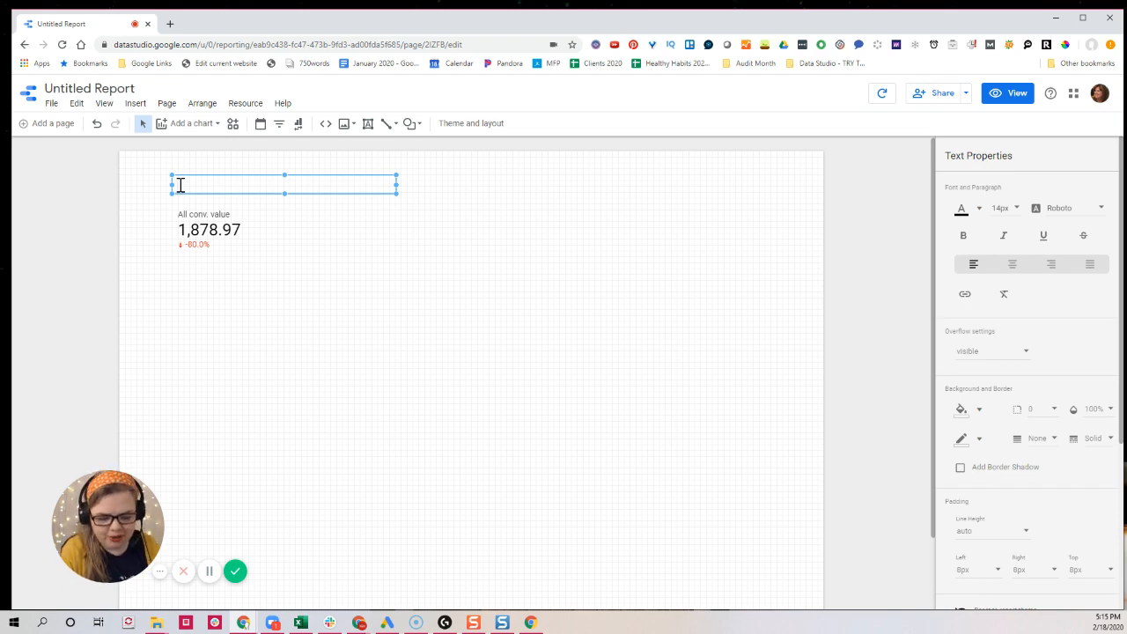
pyautogui.write('Mo')
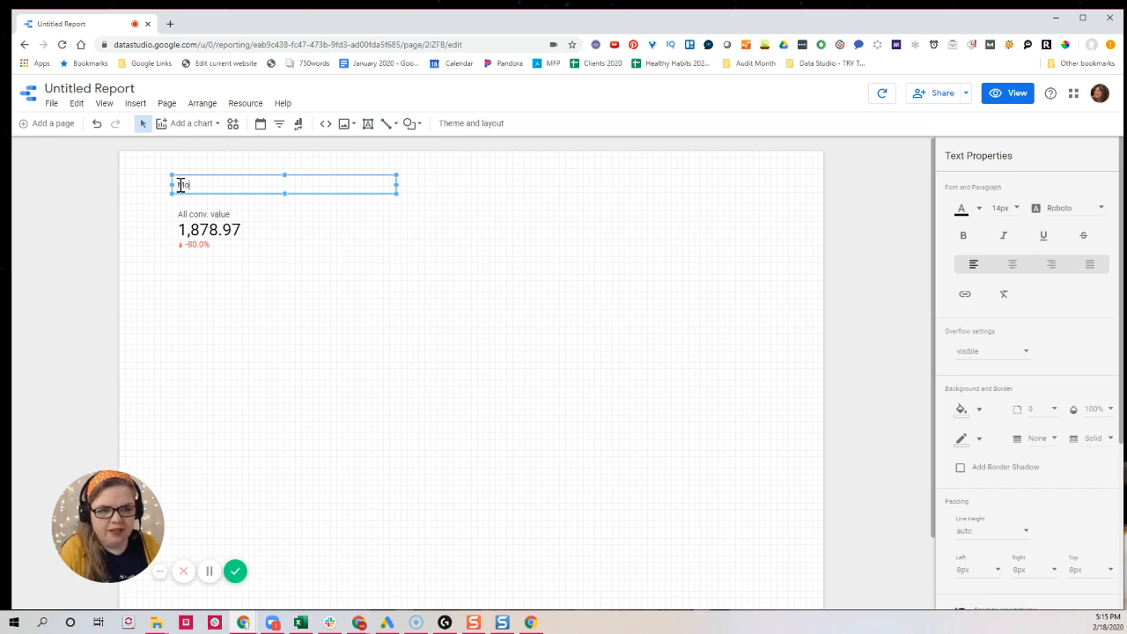
pyautogui.write('nth over Month')
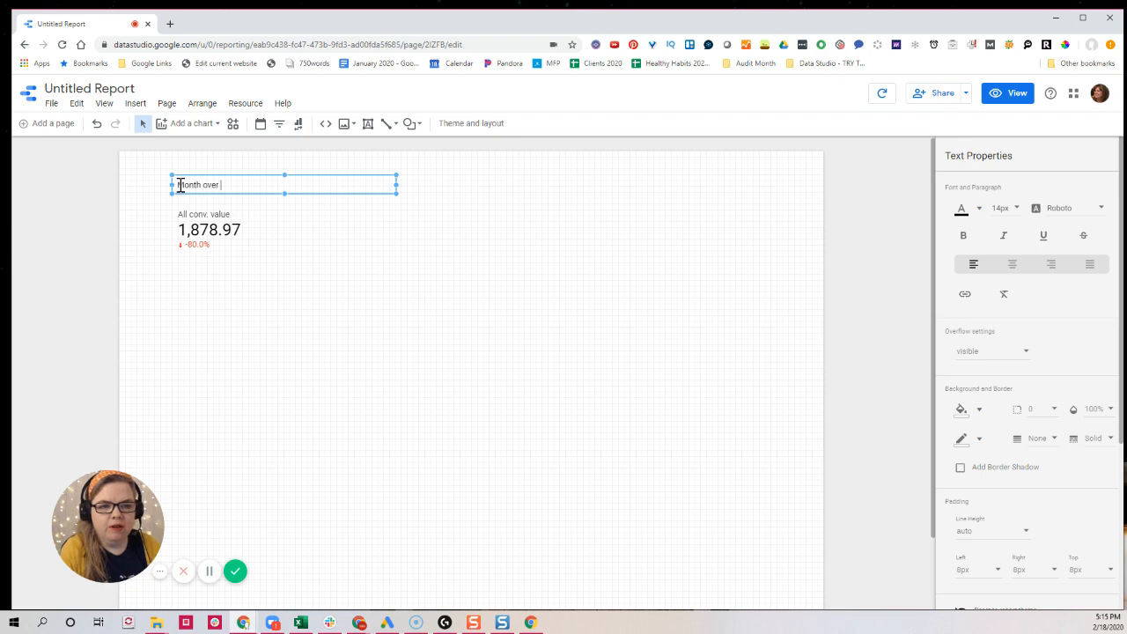
pyautogui.write('ormance')
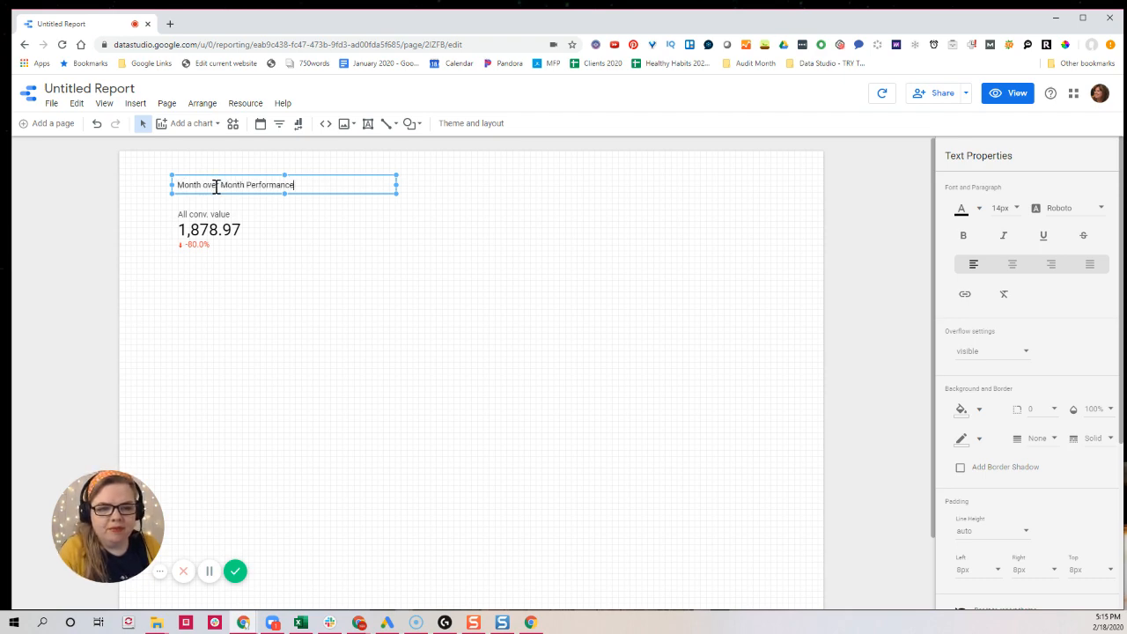
pyautogui.click(297, 285)
# Set the label font size of the All conv. value scorecard to 72px
pyautogui.click(194, 238)
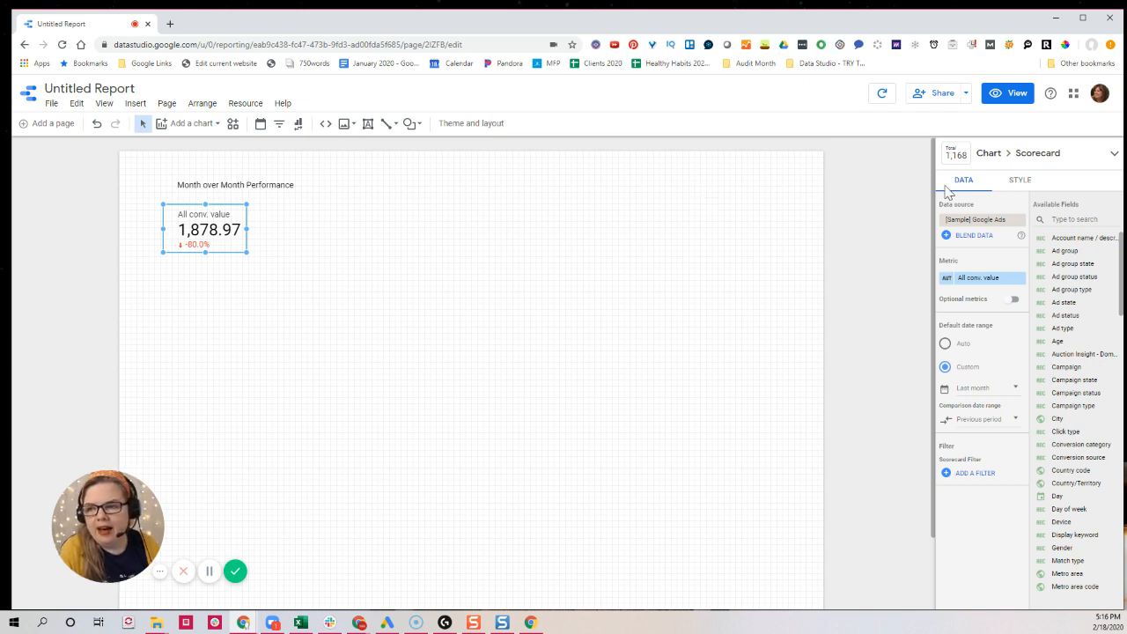
pyautogui.click(1019, 181)
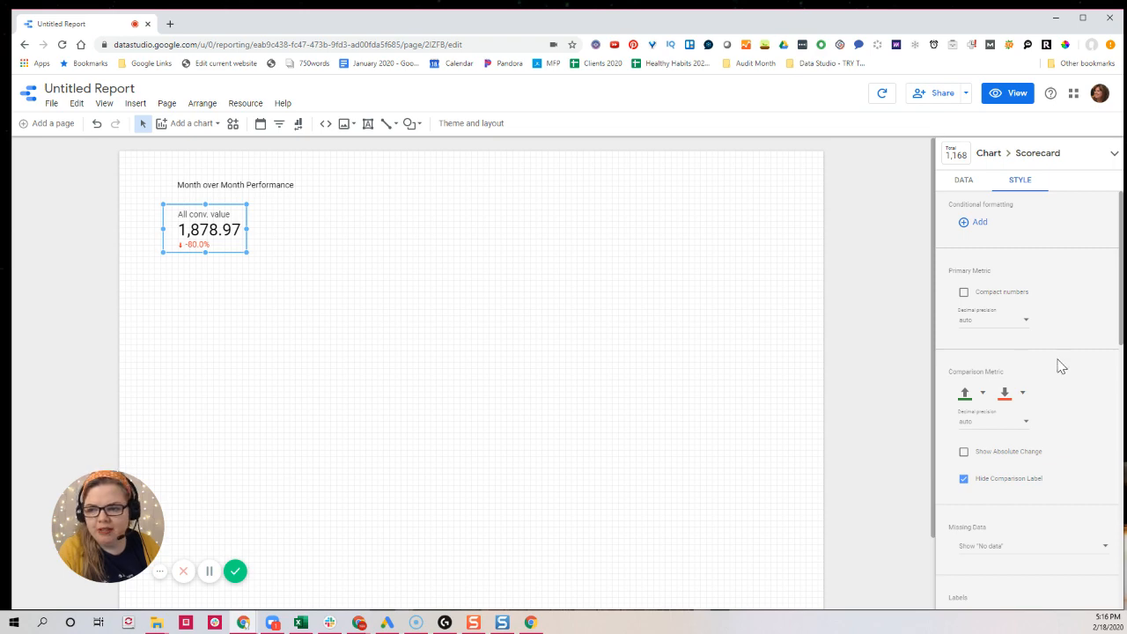
pyautogui.scroll(-3, 1026, 353)
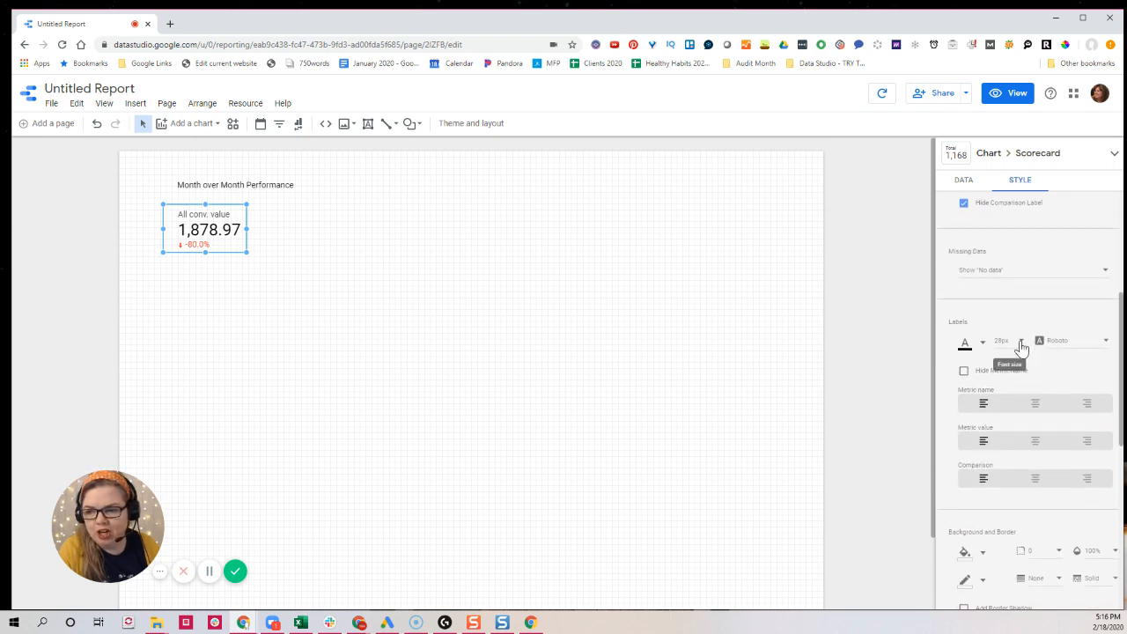
pyautogui.click(1019, 343)
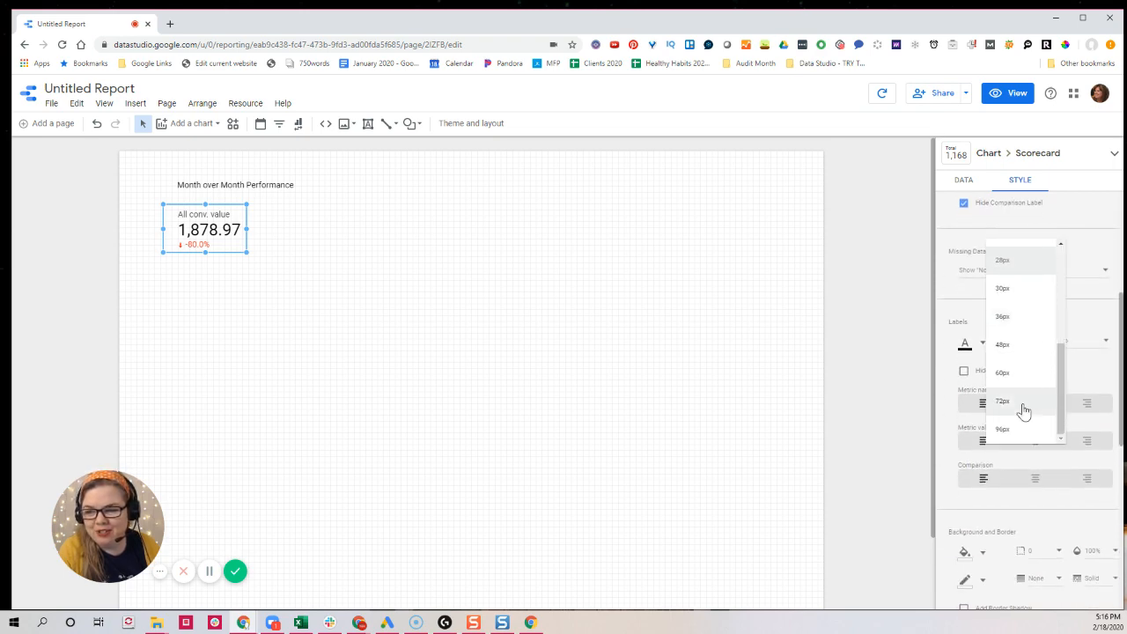
pyautogui.click(1023, 405)
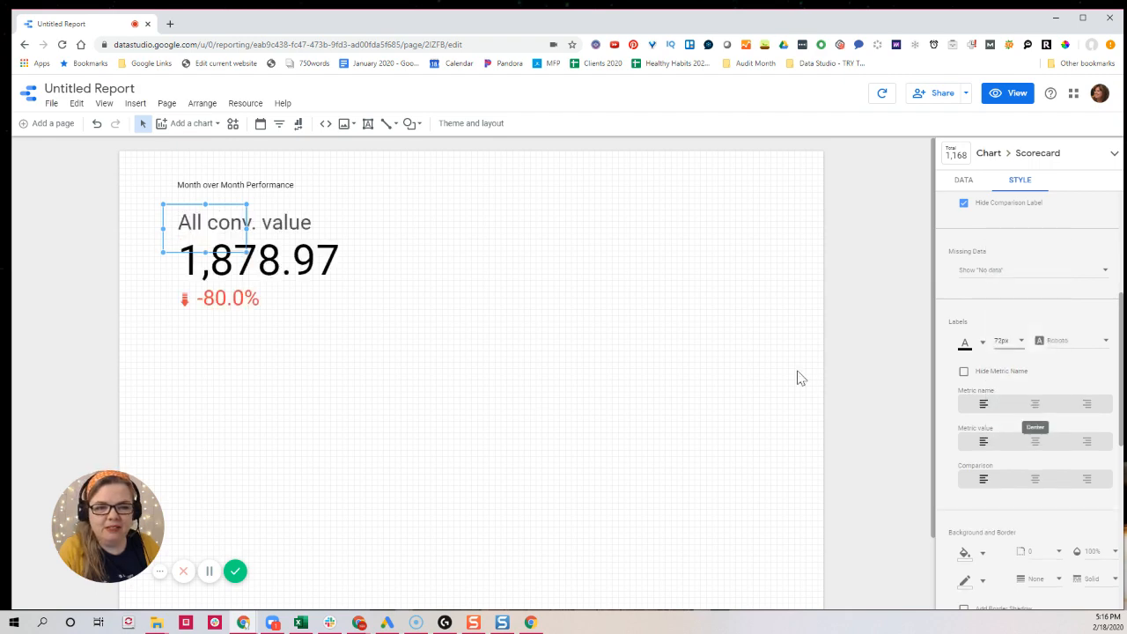
pyautogui.click(344, 340)
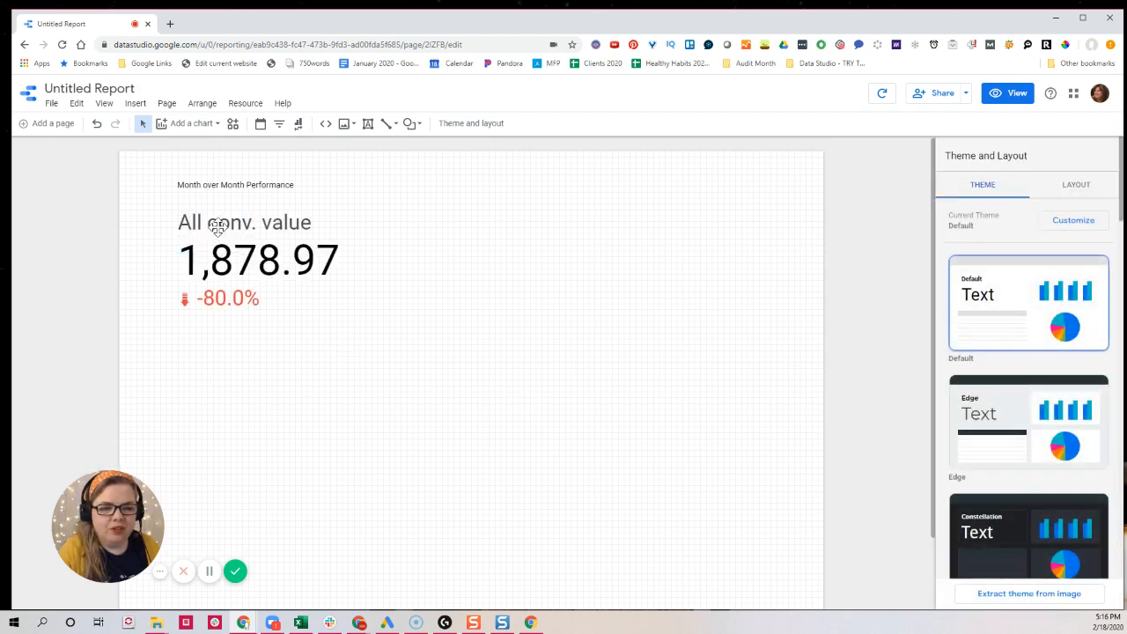
pyautogui.click(218, 227)
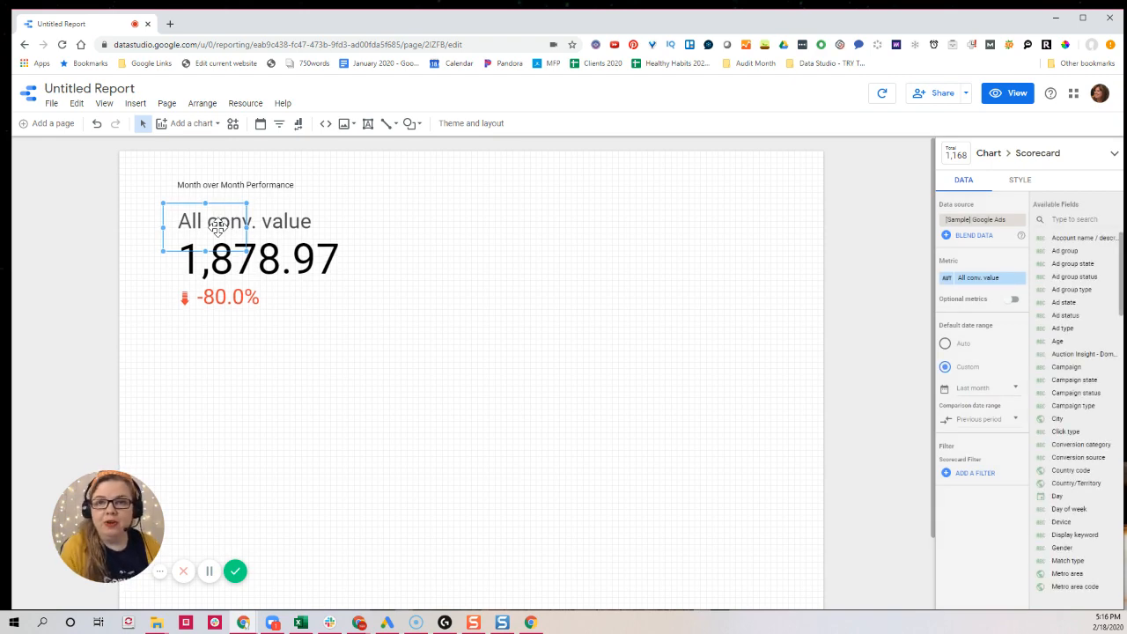
pyautogui.click(423, 314)
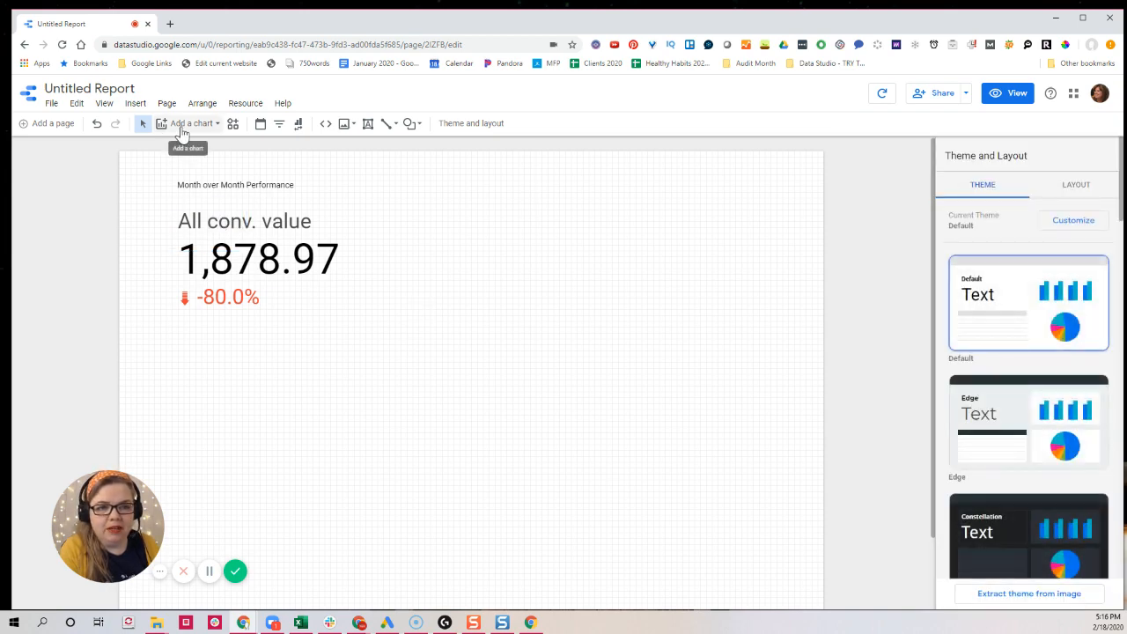
# Insert a second scorecard to the right of the All conv. value scorecard, level with it
pyautogui.click(182, 127)
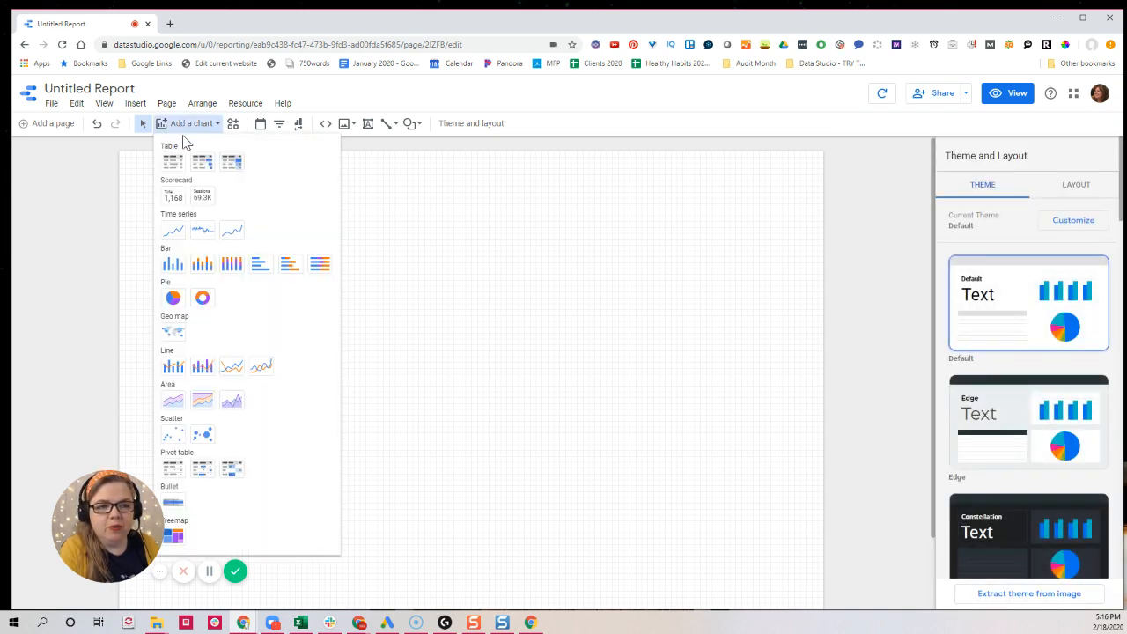
pyautogui.click(173, 198)
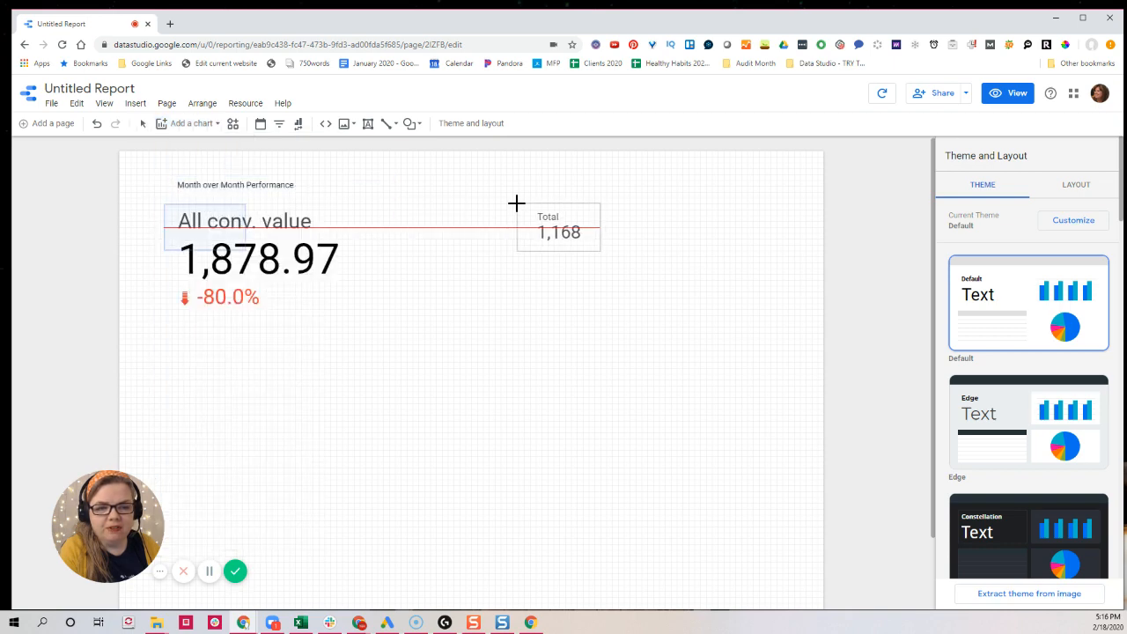
pyautogui.click(391, 203)
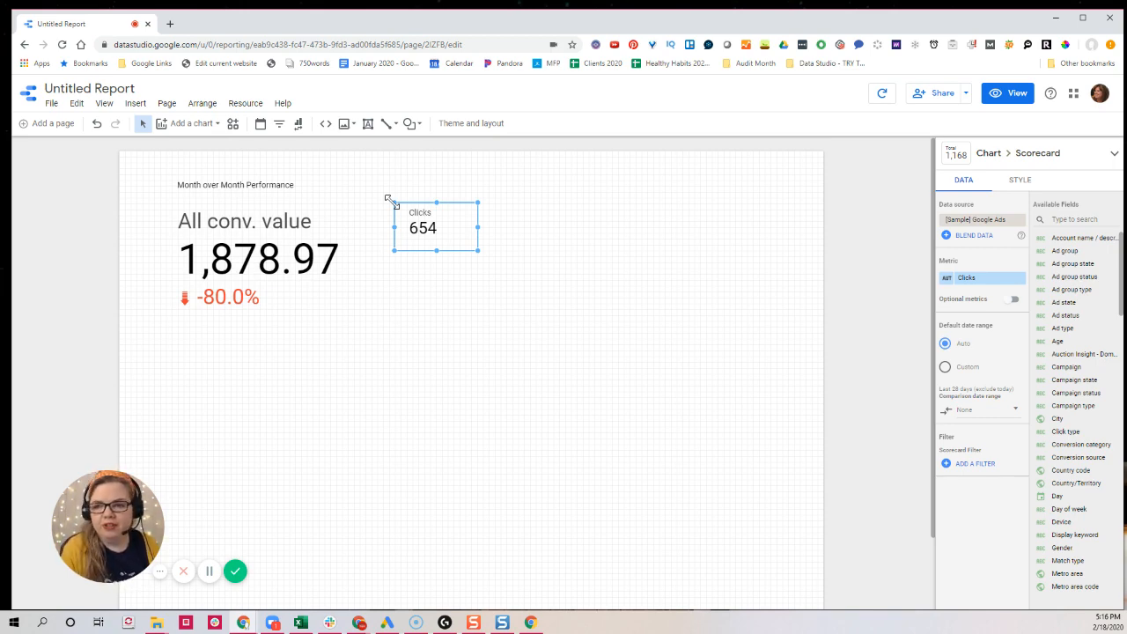
# Find the fields matching "conv" and make All conv. the metric of the second scorecard
pyautogui.click(1063, 221)
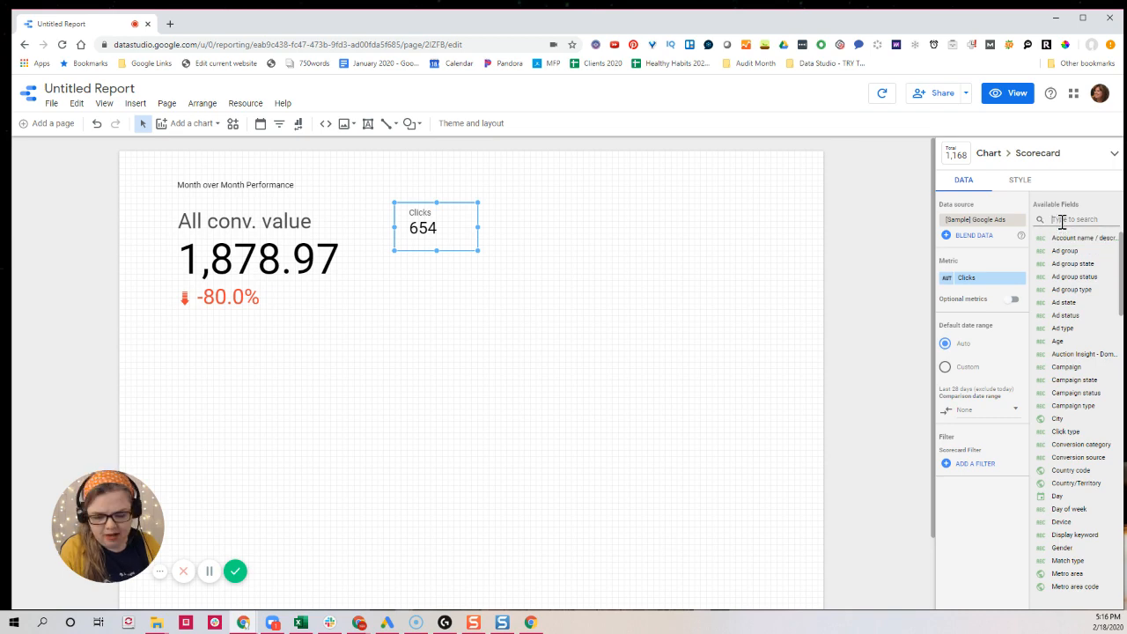
pyautogui.write('conv')
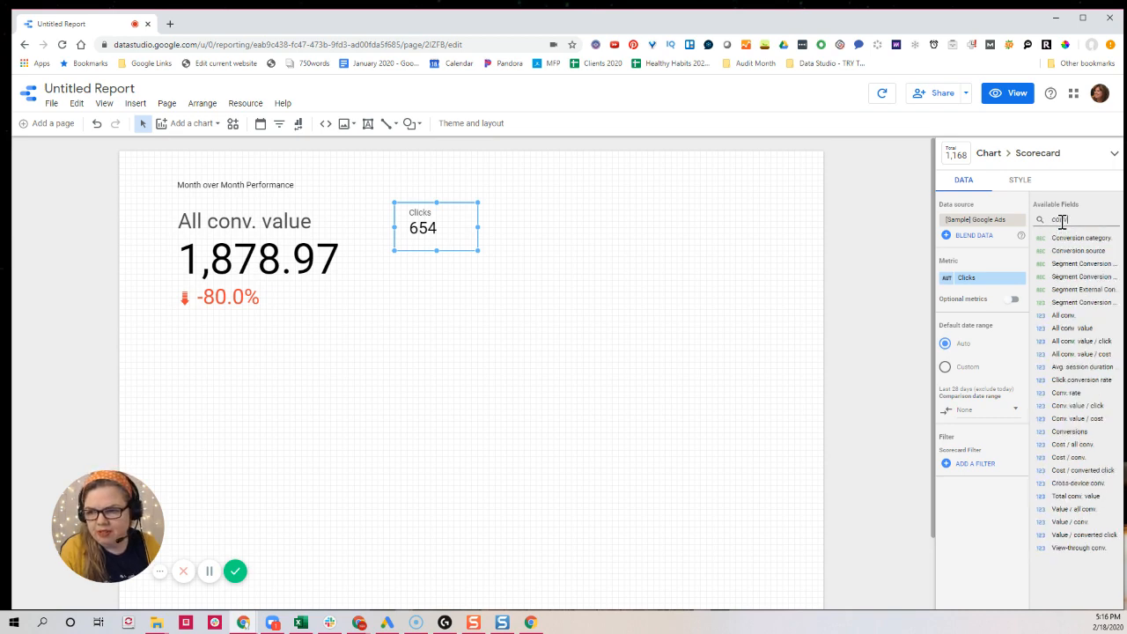
pyautogui.moveTo(1074, 315); pyautogui.dragTo(985, 284)
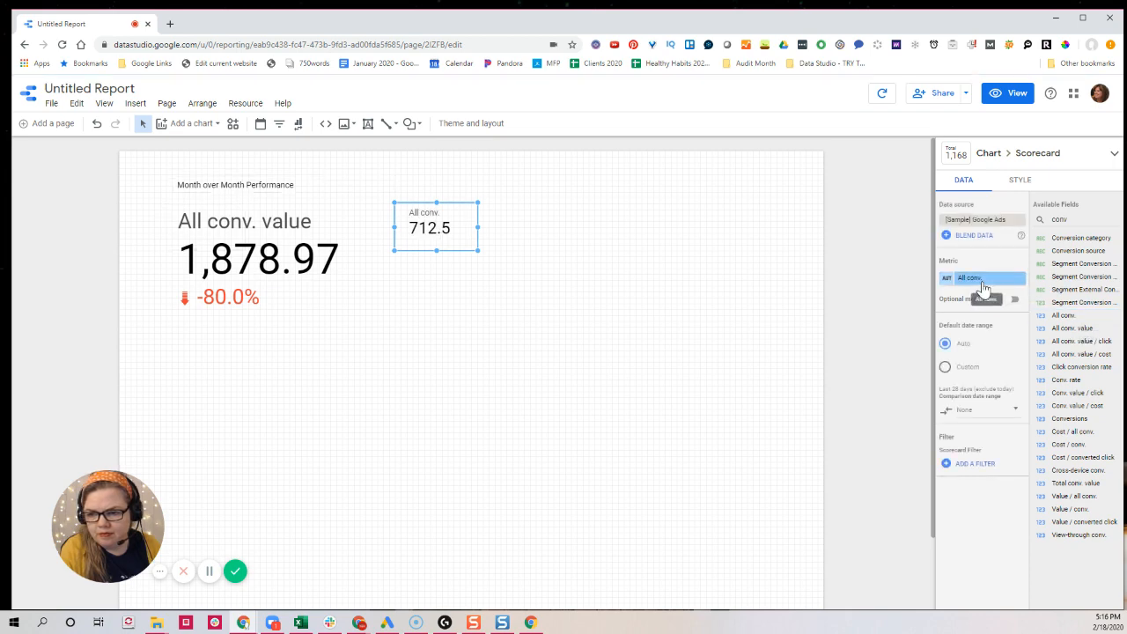
# Delete the second scorecard, the small All conv. one beside the large All conv. value scorecard
pyautogui.click(998, 417)
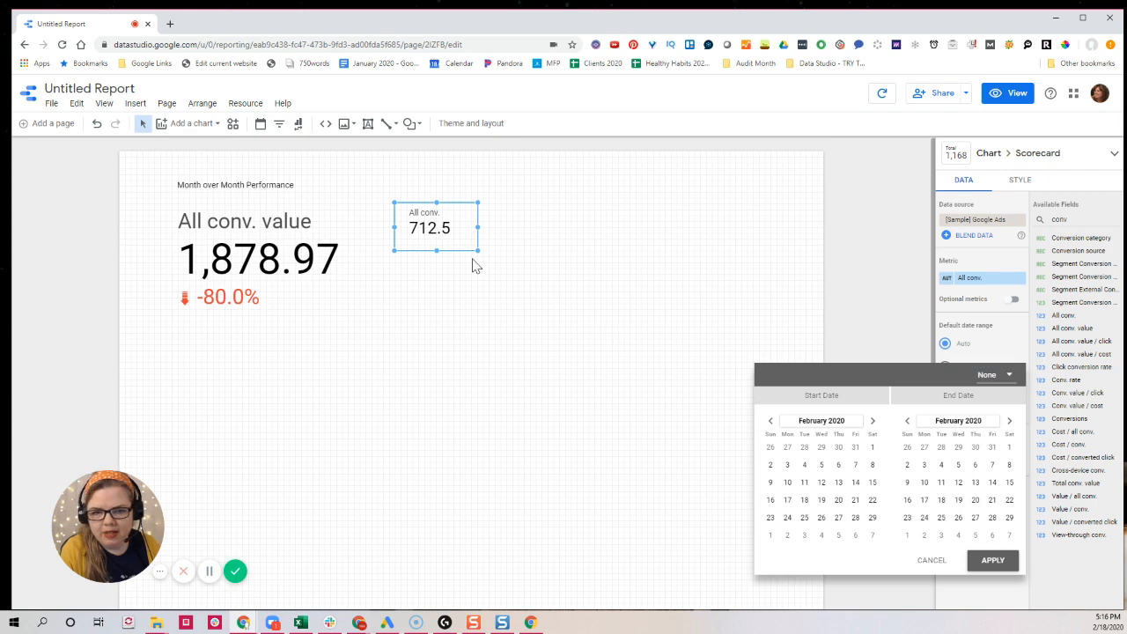
pyautogui.click(440, 234)
pyautogui.press('Delete')
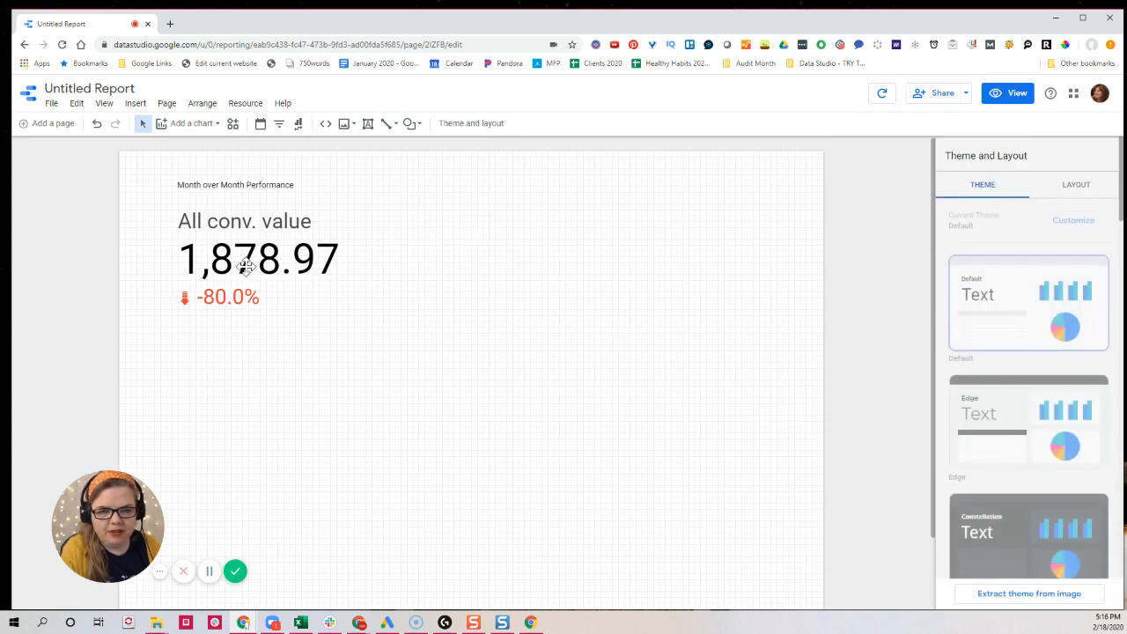
# Duplicate the All conv. value scorecard to its right and make All conv. the metric of the copy
pyautogui.click(240, 248)
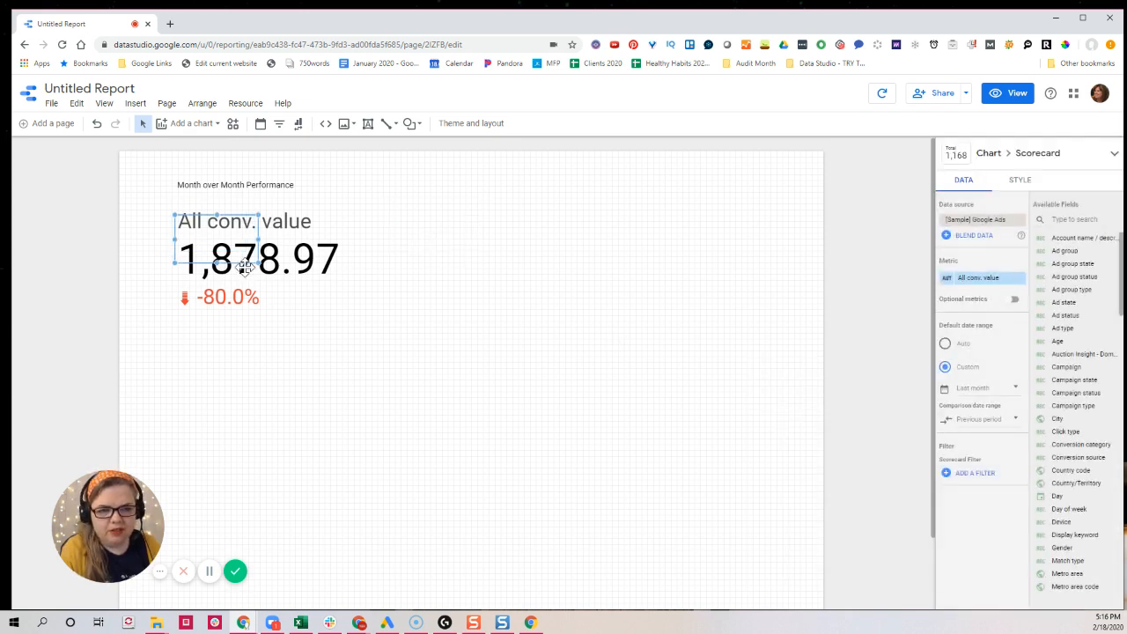
pyautogui.moveTo(244, 269); pyautogui.dragTo(486, 254)
pyautogui.click(1060, 219)
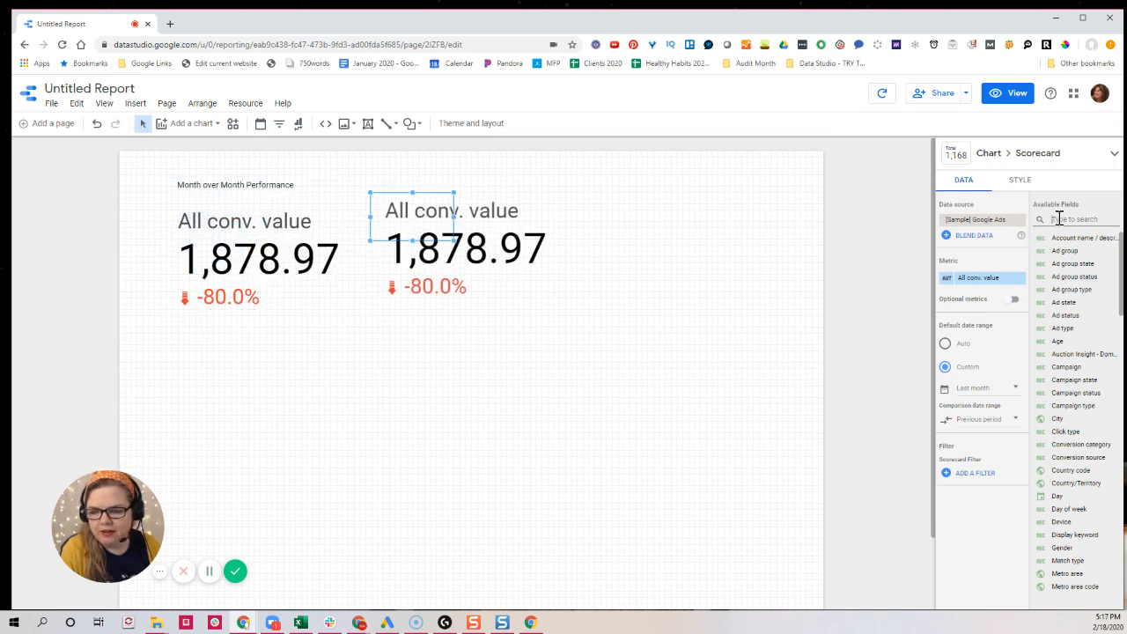
pyautogui.write('al')
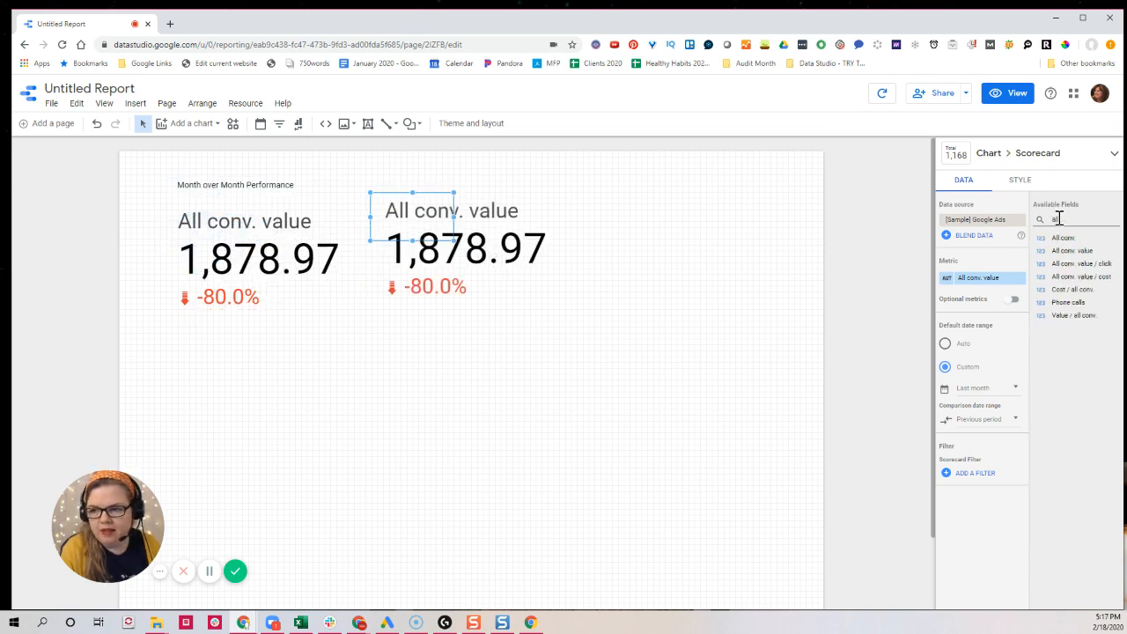
pyautogui.write('l')
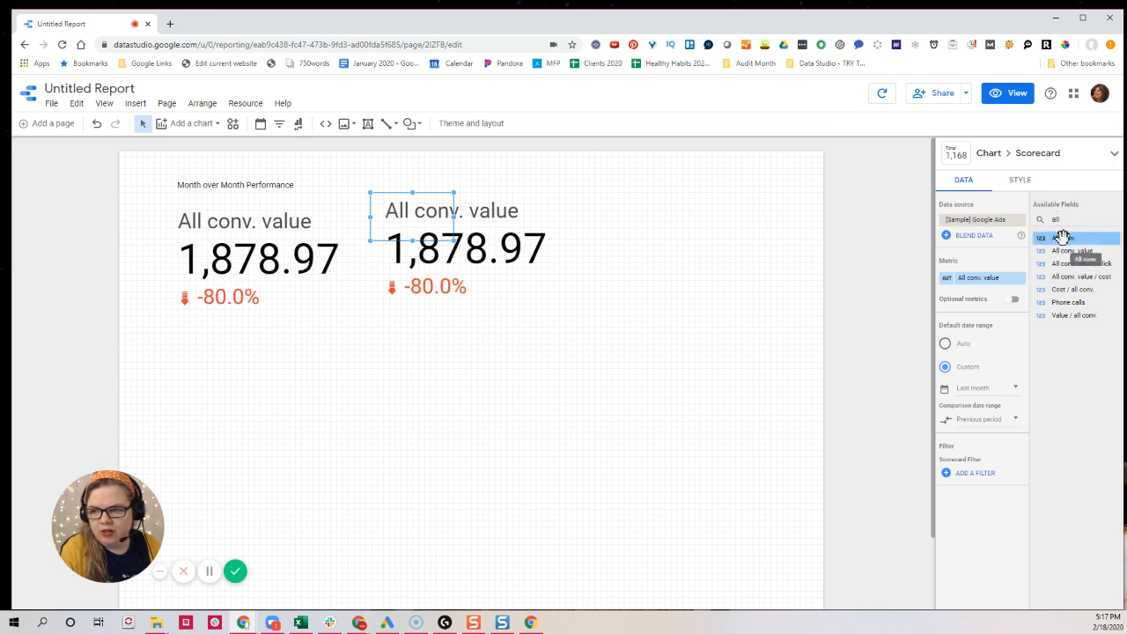
pyautogui.moveTo(1063, 238); pyautogui.dragTo(976, 279)
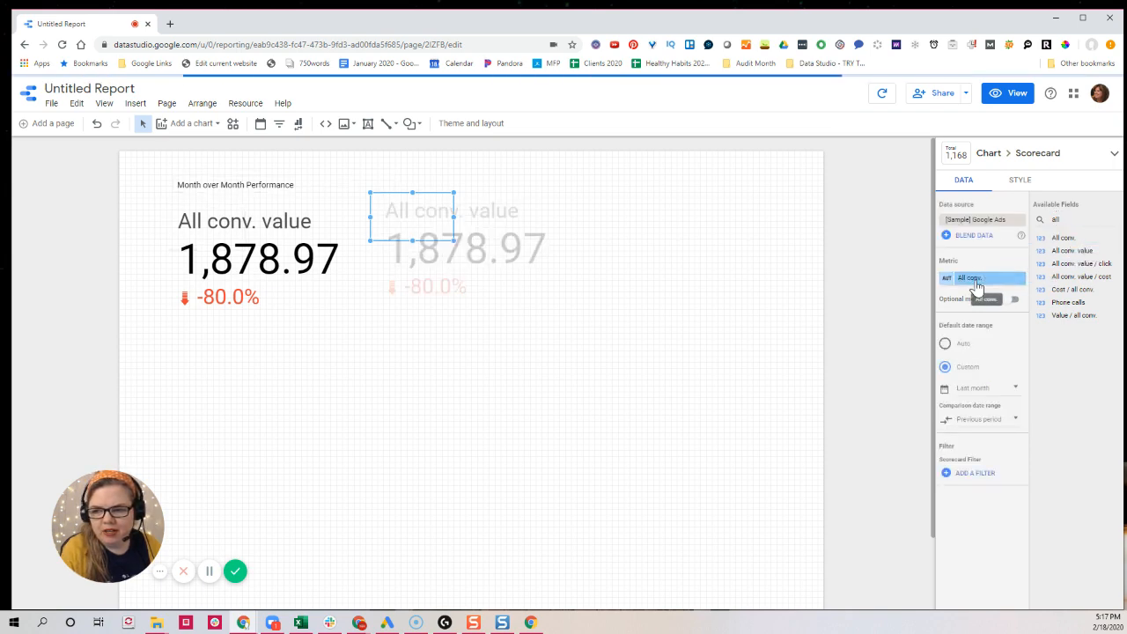
# Set the label font size of the All conv. scorecard to 24px
pyautogui.click(1023, 183)
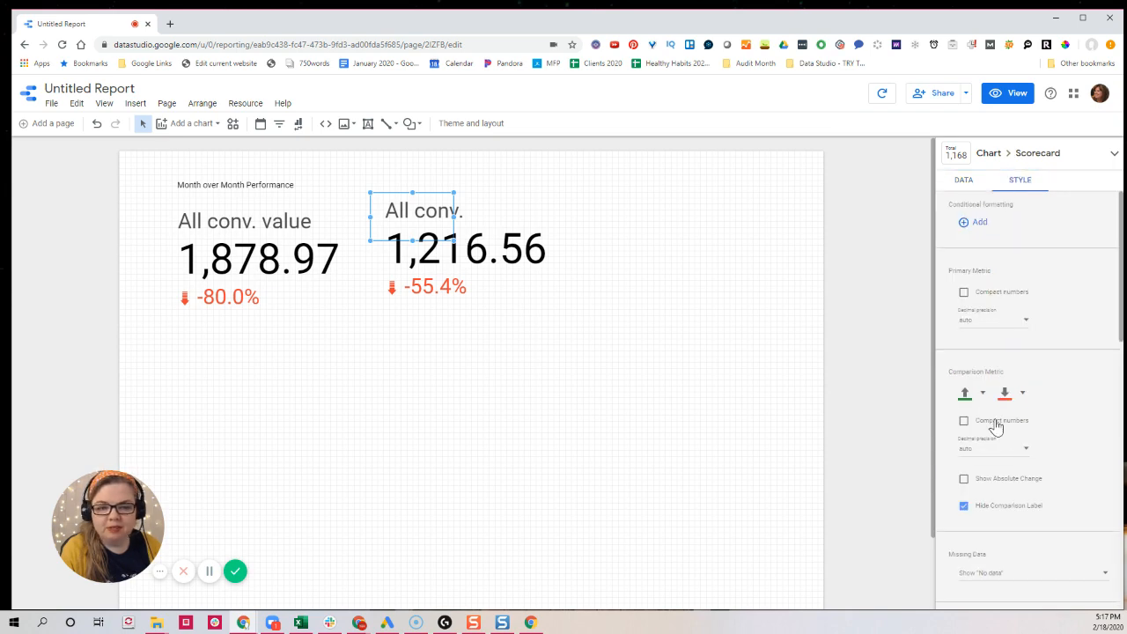
pyautogui.scroll(-3, 1011, 462)
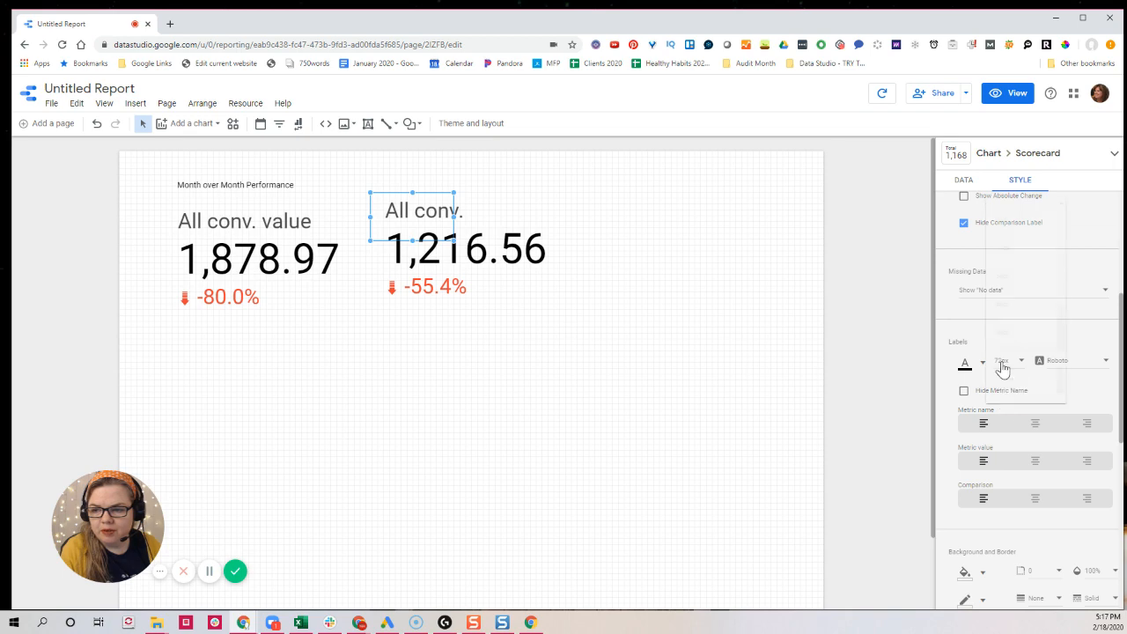
pyautogui.click(1005, 362)
pyautogui.scroll(2, 1003, 264)
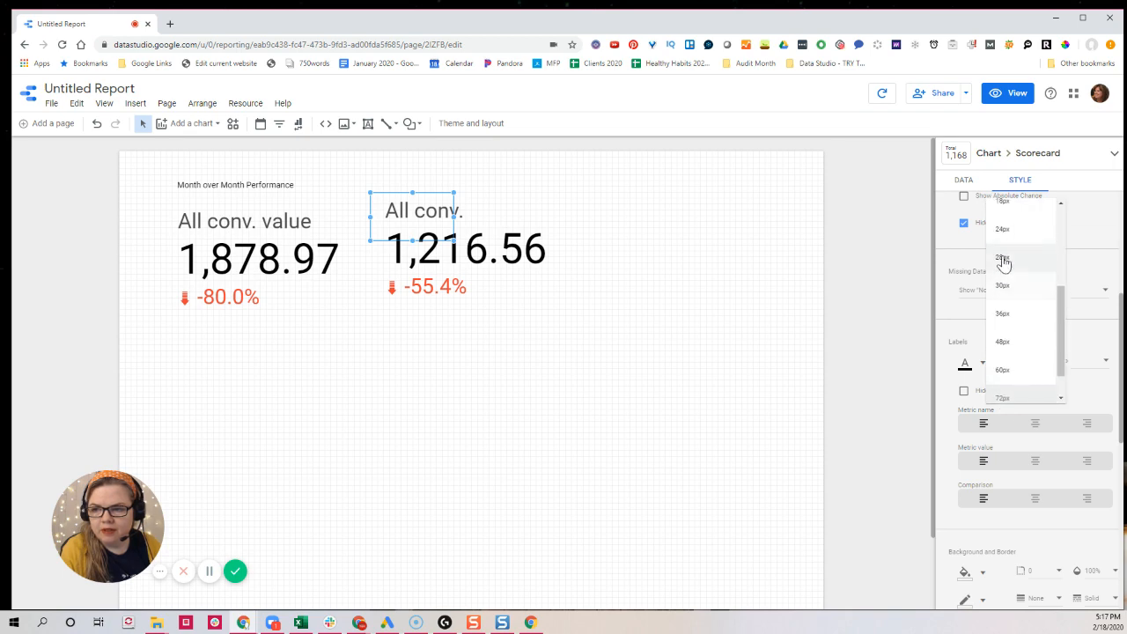
pyautogui.click(1001, 230)
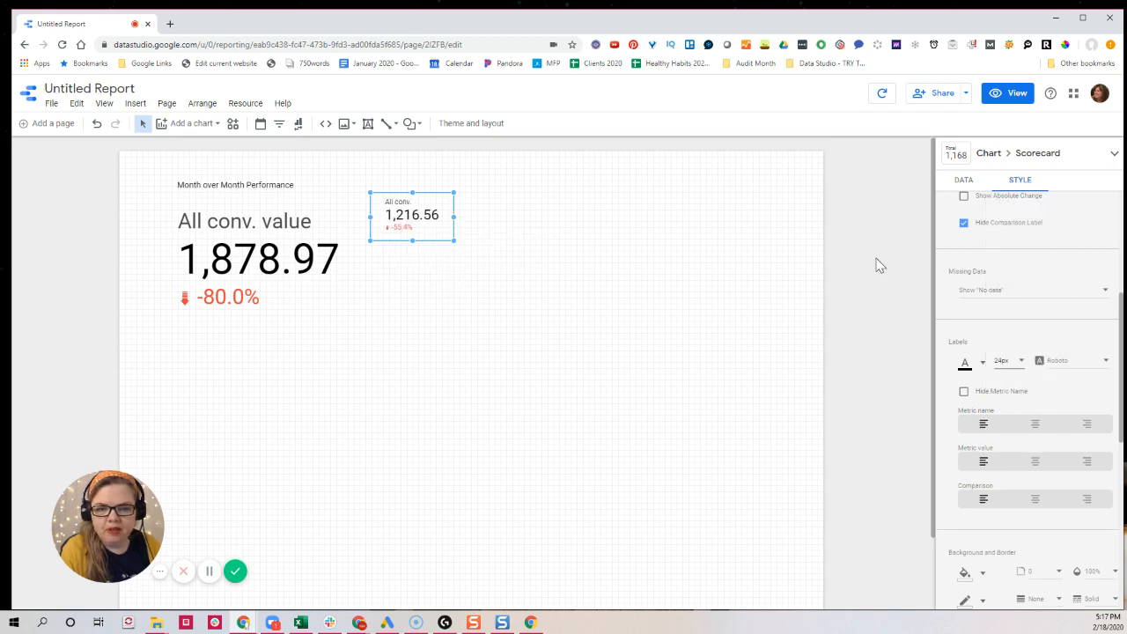
pyautogui.click(455, 317)
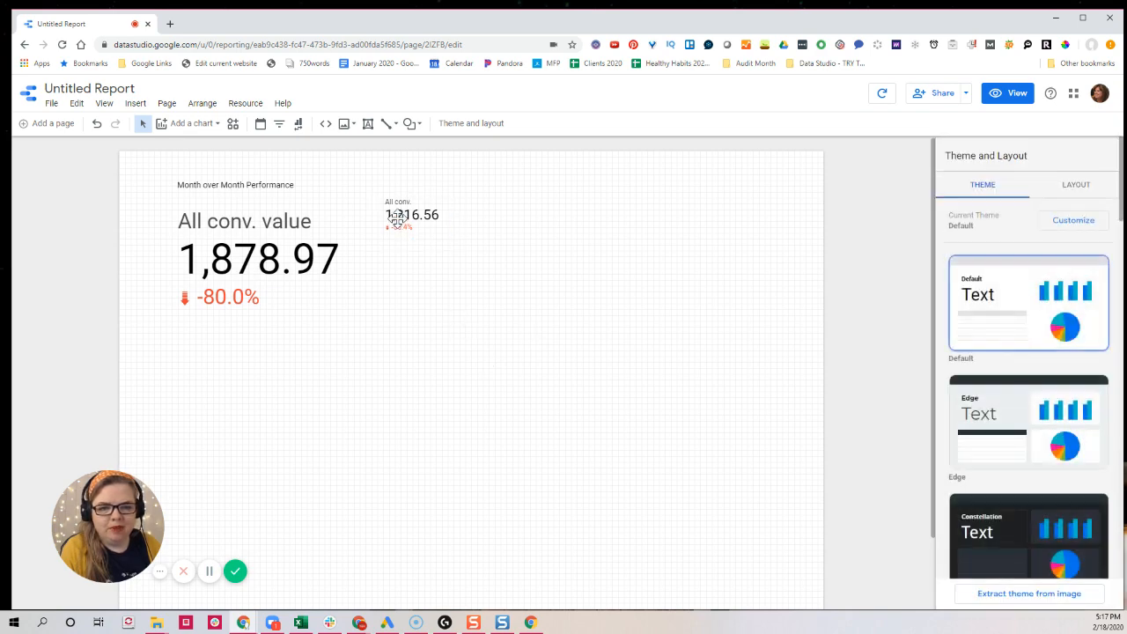
# Move the All conv. scorecard slightly down and right so its label is level with the large All conv. value label
pyautogui.click(396, 221)
pyautogui.moveTo(397, 221); pyautogui.dragTo(397, 231)
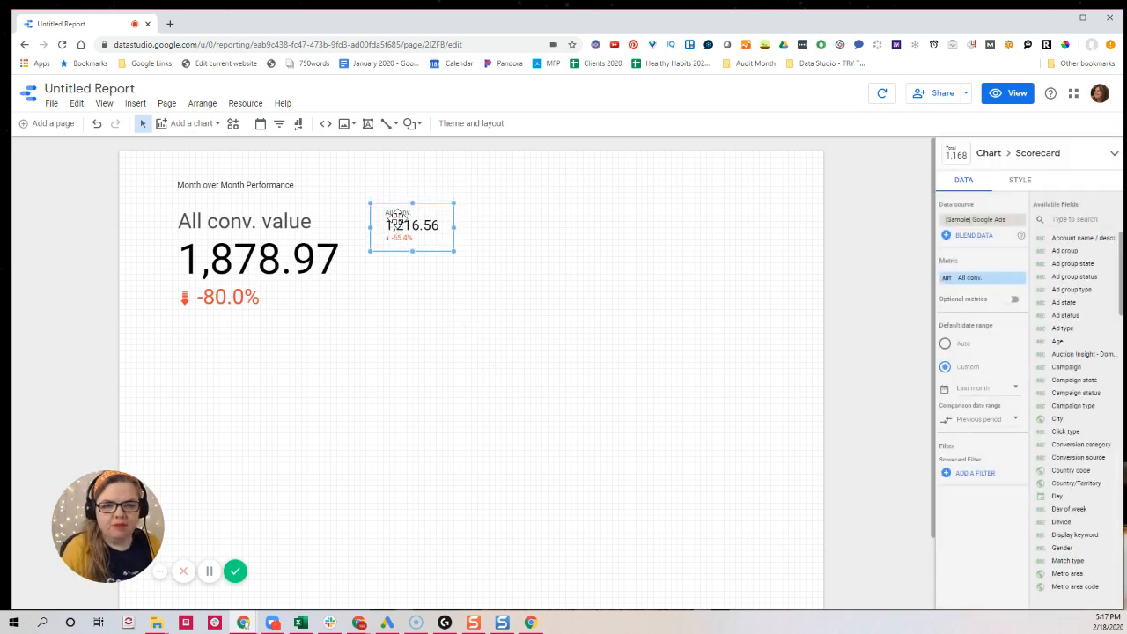
pyautogui.press('Down')
pyautogui.press('Right')
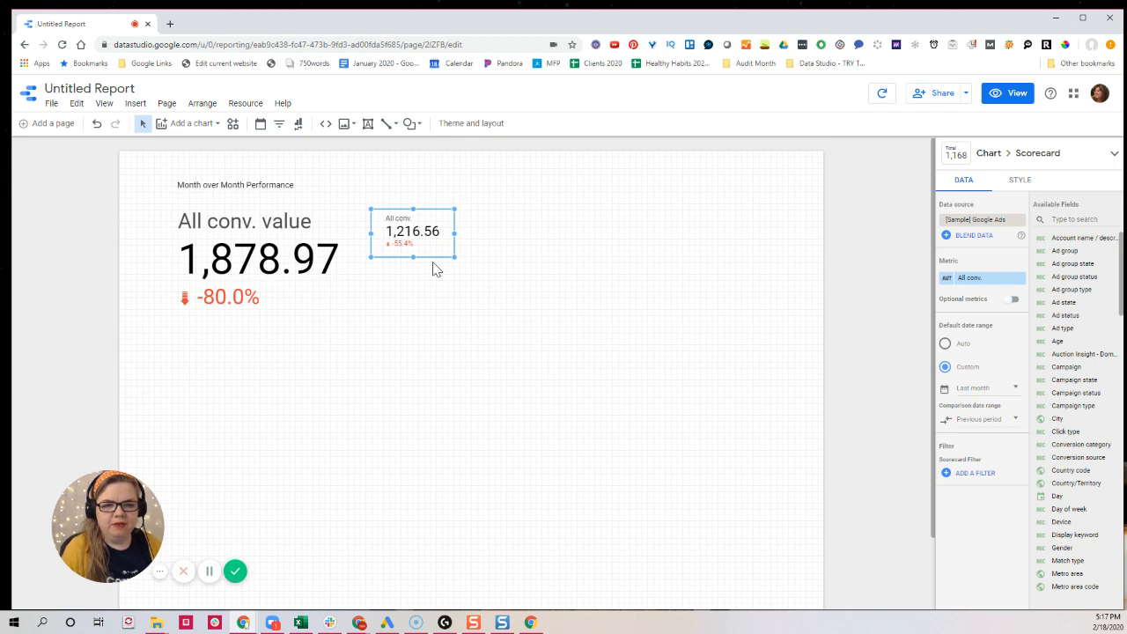
pyautogui.press('Right')
pyautogui.press('Right')
pyautogui.press('Right')
pyautogui.press('Right')
pyautogui.press('Right')
pyautogui.press('Right')
pyautogui.press('Right')
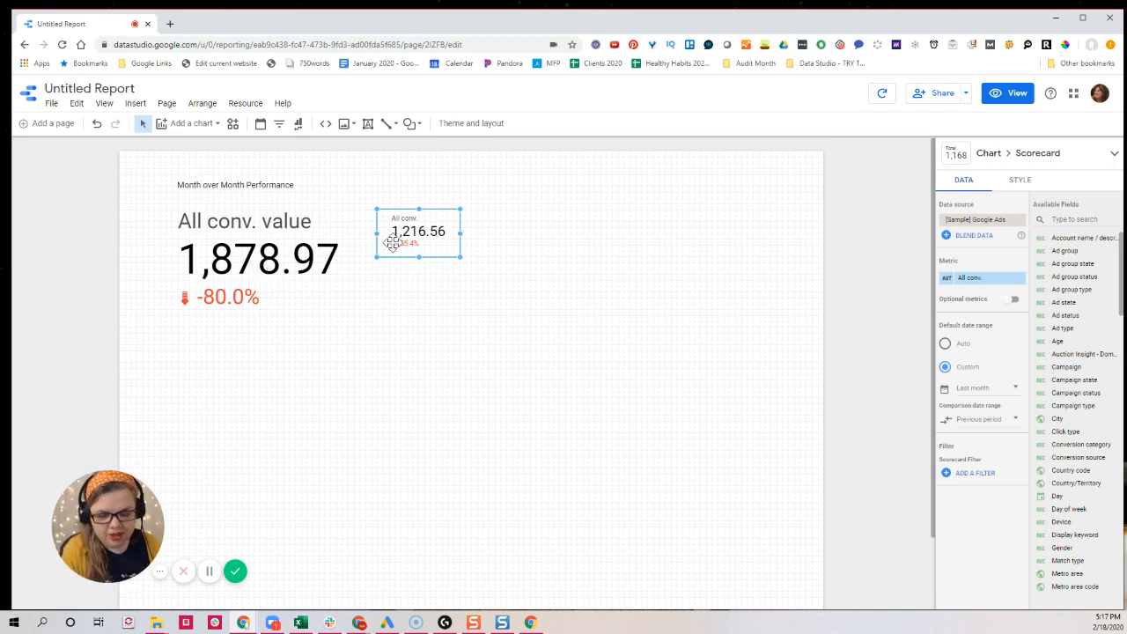
# Duplicate the small All conv. scorecard to its right, level with it, and make Value / all conv. the metric of the copy
pyautogui.hotkey('ctrl', 'v')
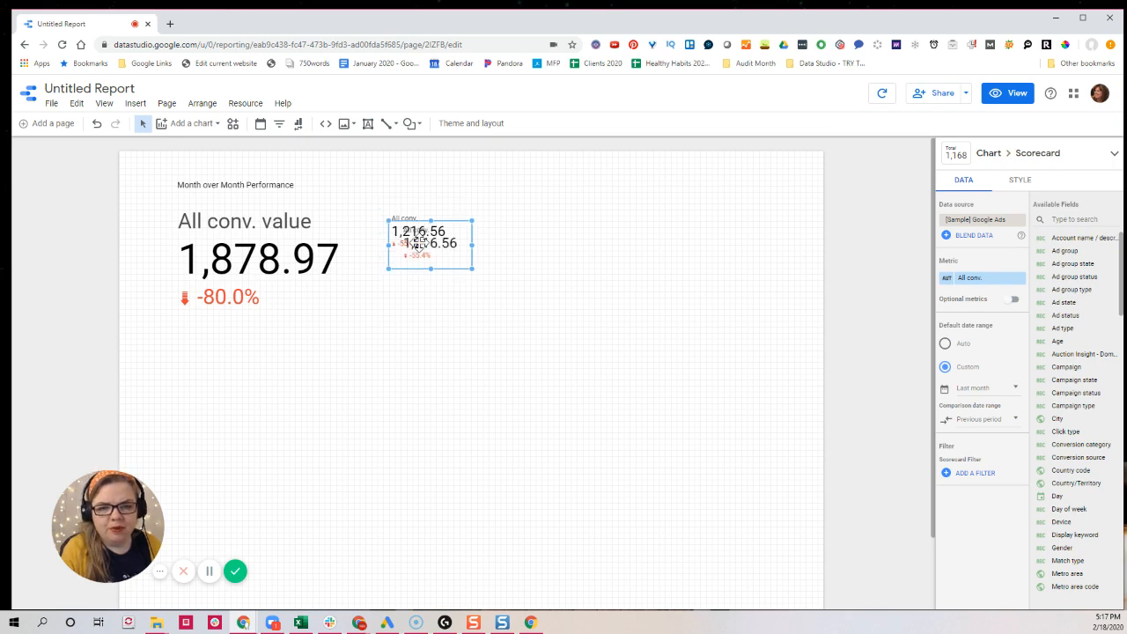
pyautogui.moveTo(418, 240); pyautogui.dragTo(491, 229)
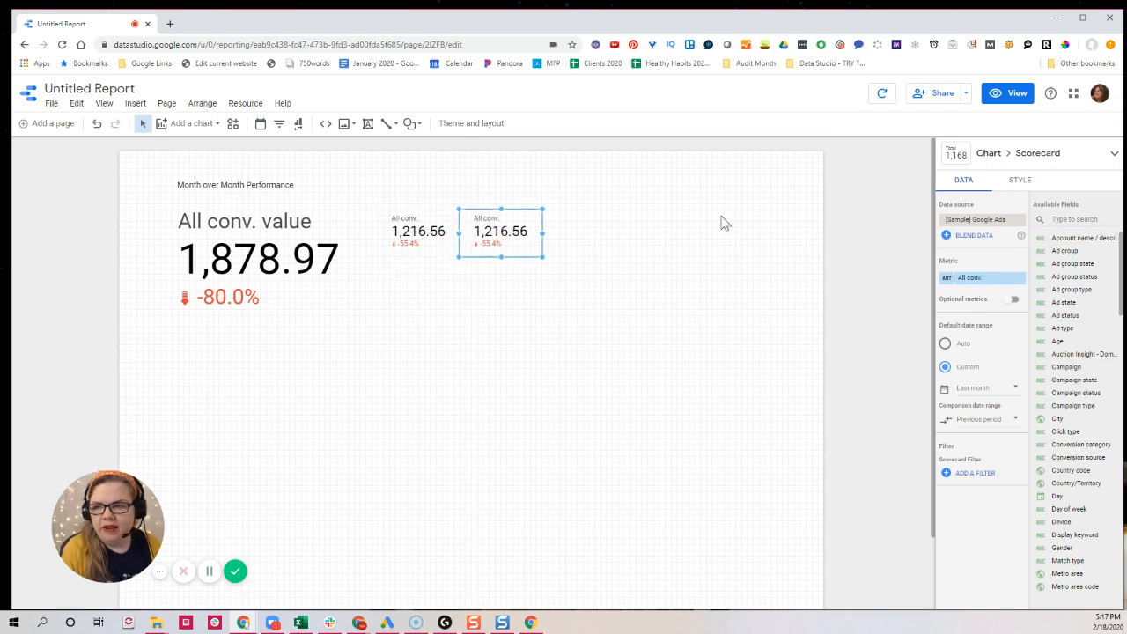
pyautogui.click(1064, 218)
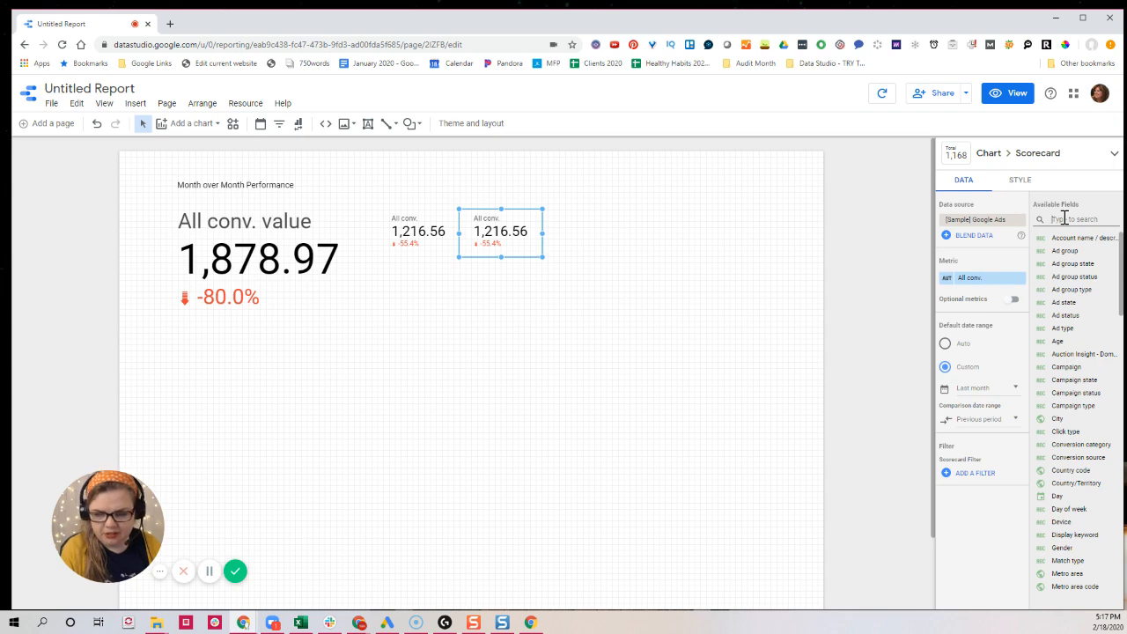
pyautogui.write('val')
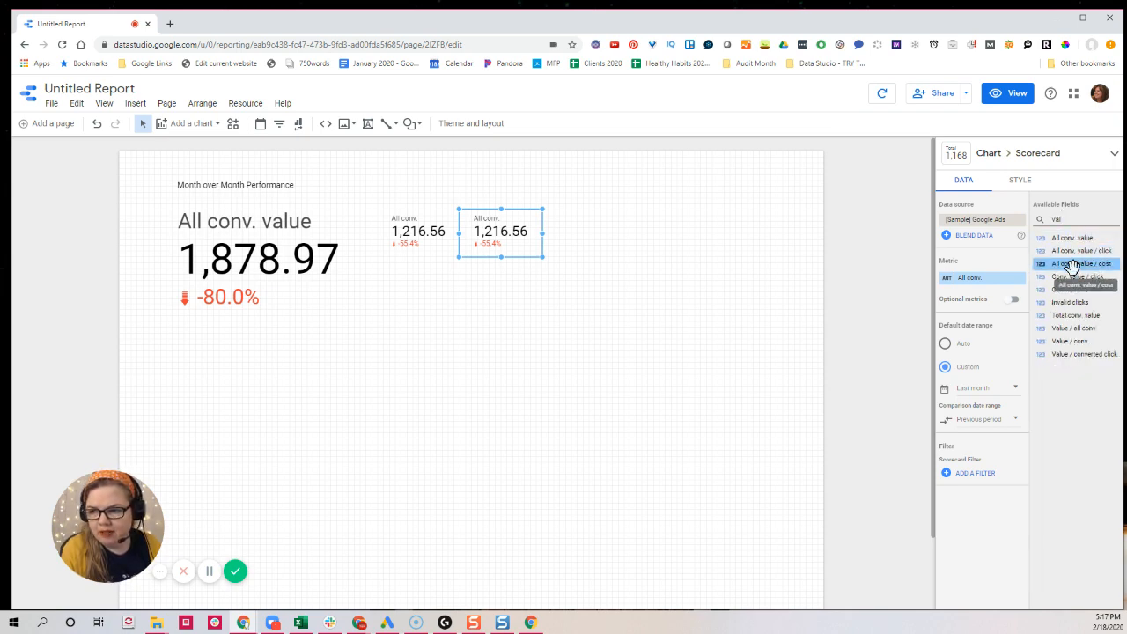
pyautogui.moveTo(1072, 265); pyautogui.dragTo(981, 288)
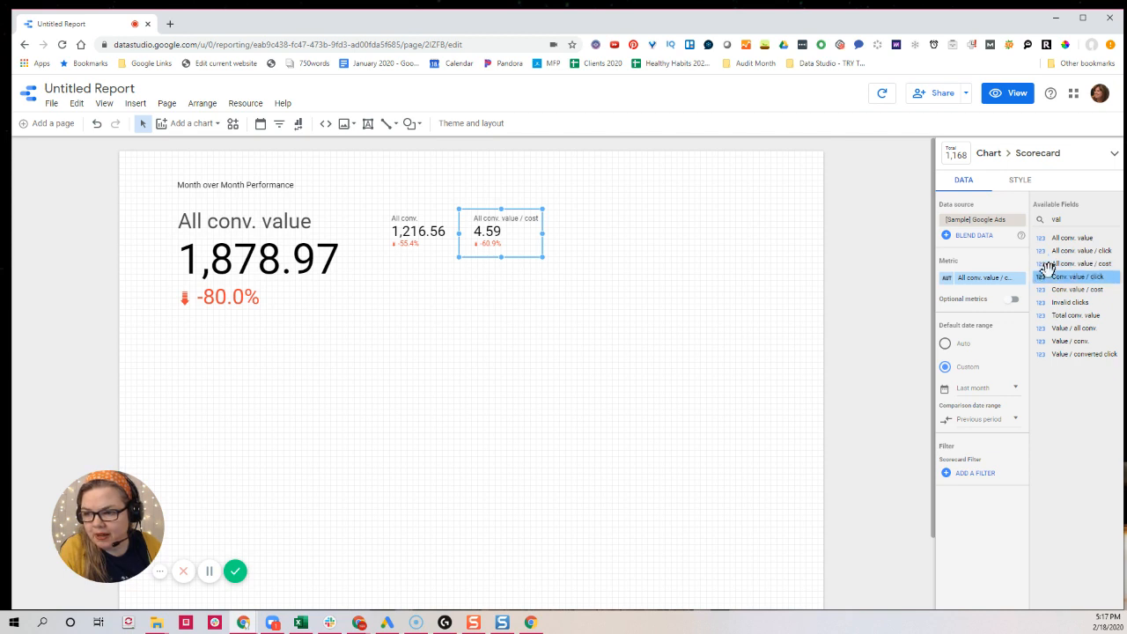
pyautogui.moveTo(1053, 328); pyautogui.dragTo(969, 281)
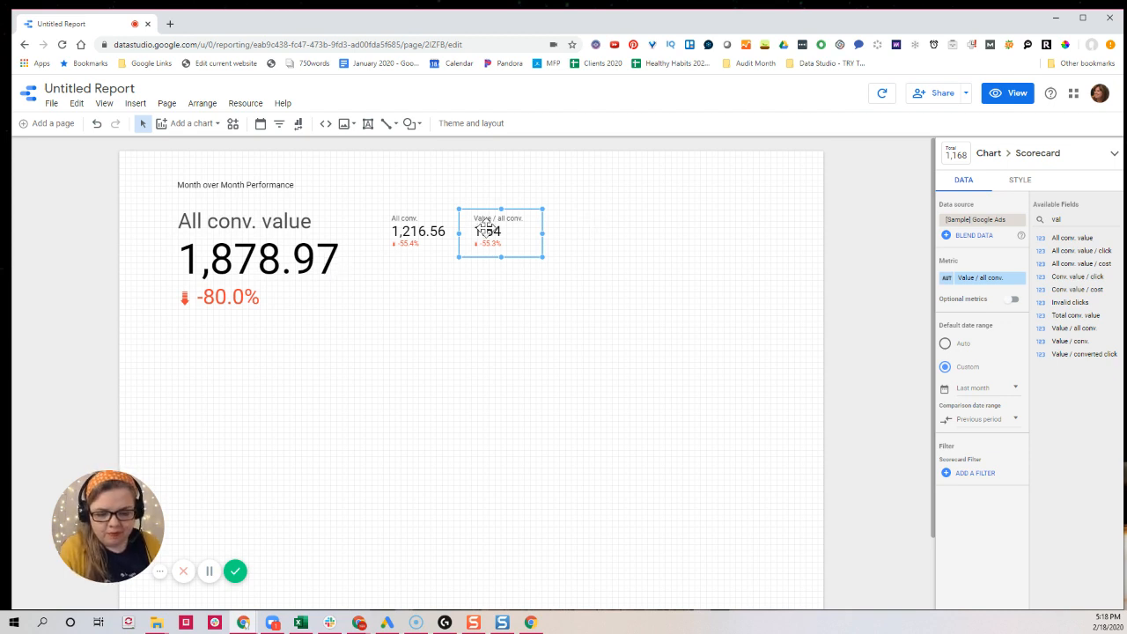
# Duplicate the Value / all conv. scorecard to its right and make All conv. value / cost the metric of the copy
pyautogui.moveTo(486, 227); pyautogui.dragTo(564, 245)
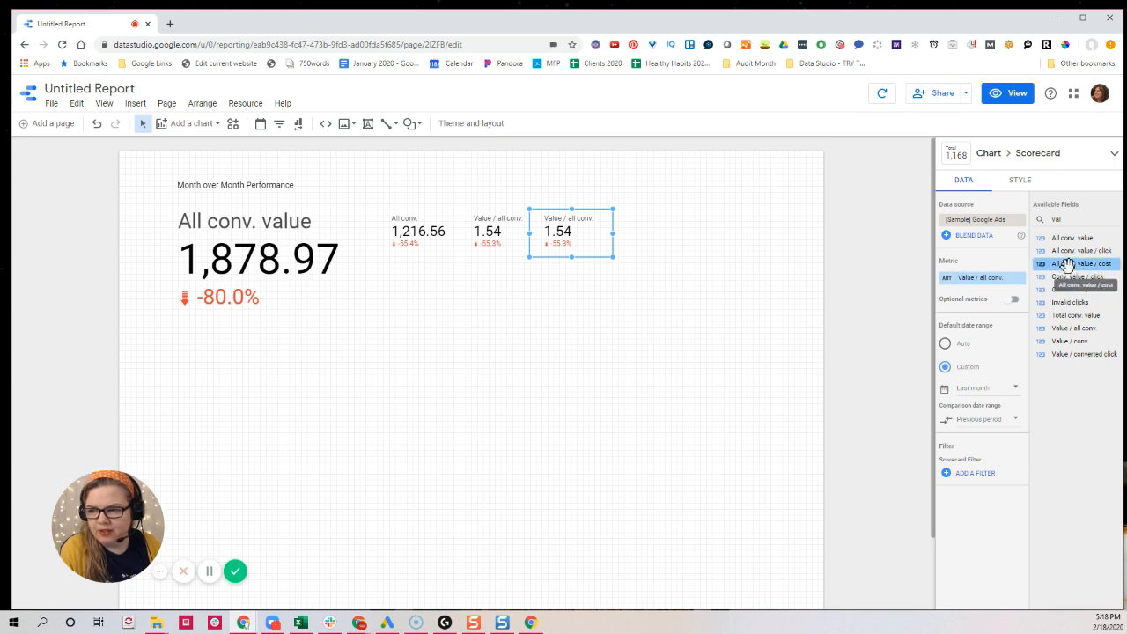
pyautogui.moveTo(1069, 265); pyautogui.dragTo(979, 284)
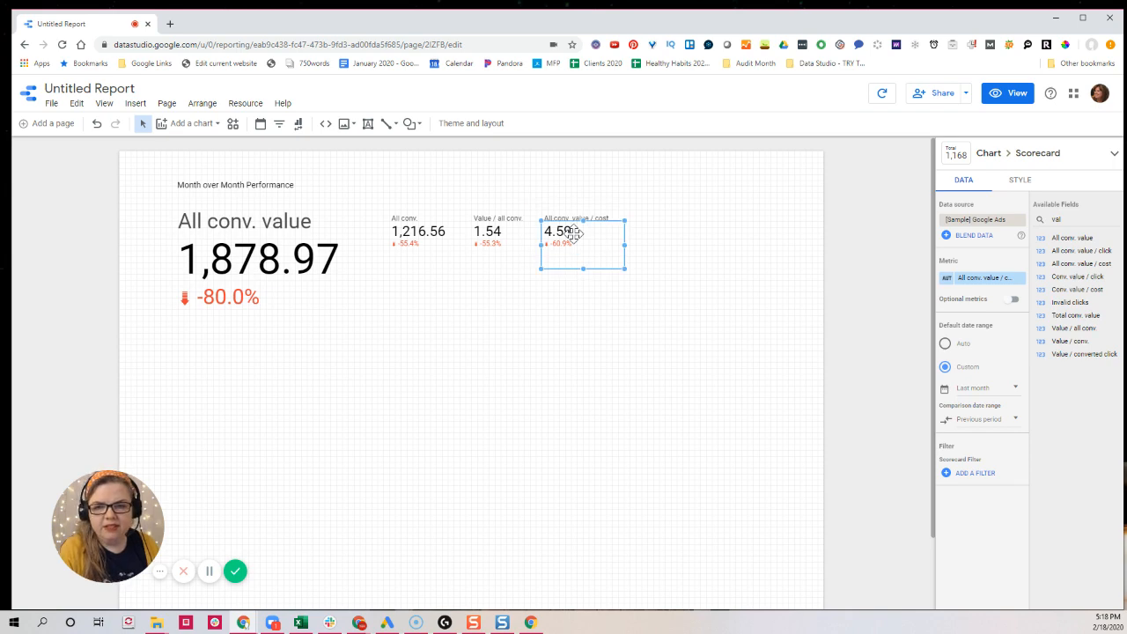
# Duplicate the All conv. value / cost scorecard, place the copy directly below All conv., and make Cost its metric
pyautogui.moveTo(568, 233); pyautogui.dragTo(406, 280)
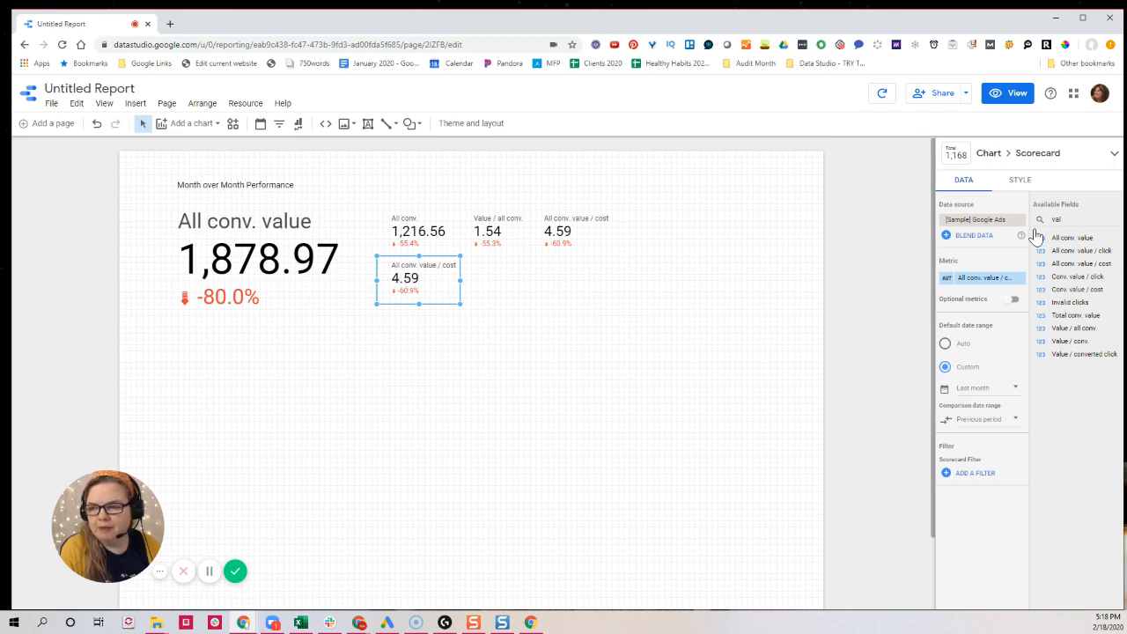
pyautogui.doubleClick(1066, 219)
pyautogui.write('cos')
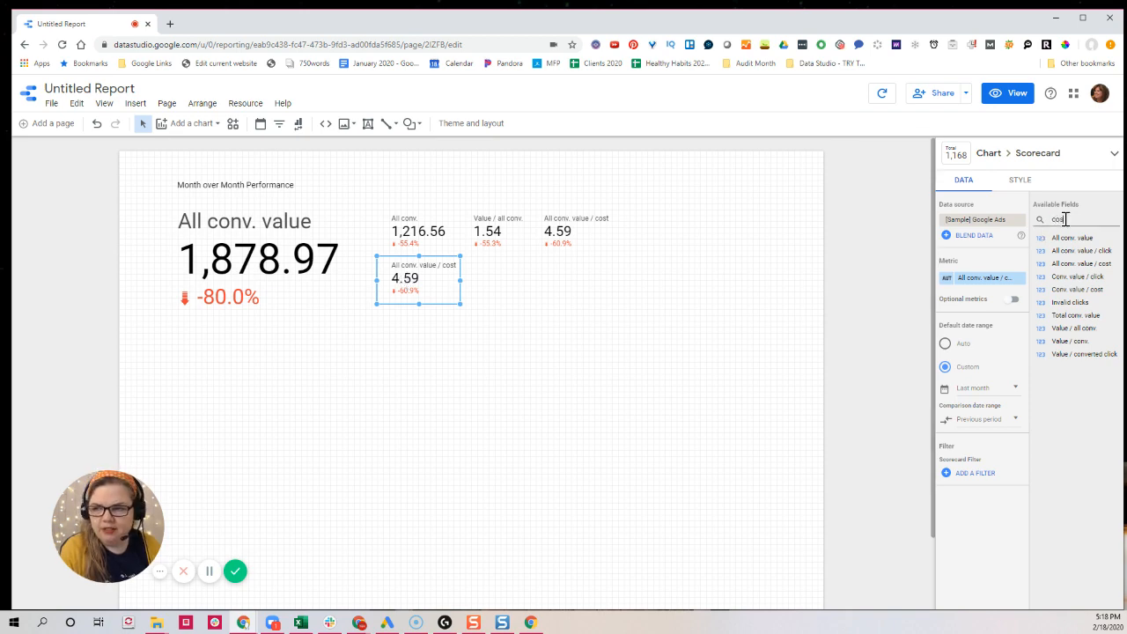
pyautogui.write('t')
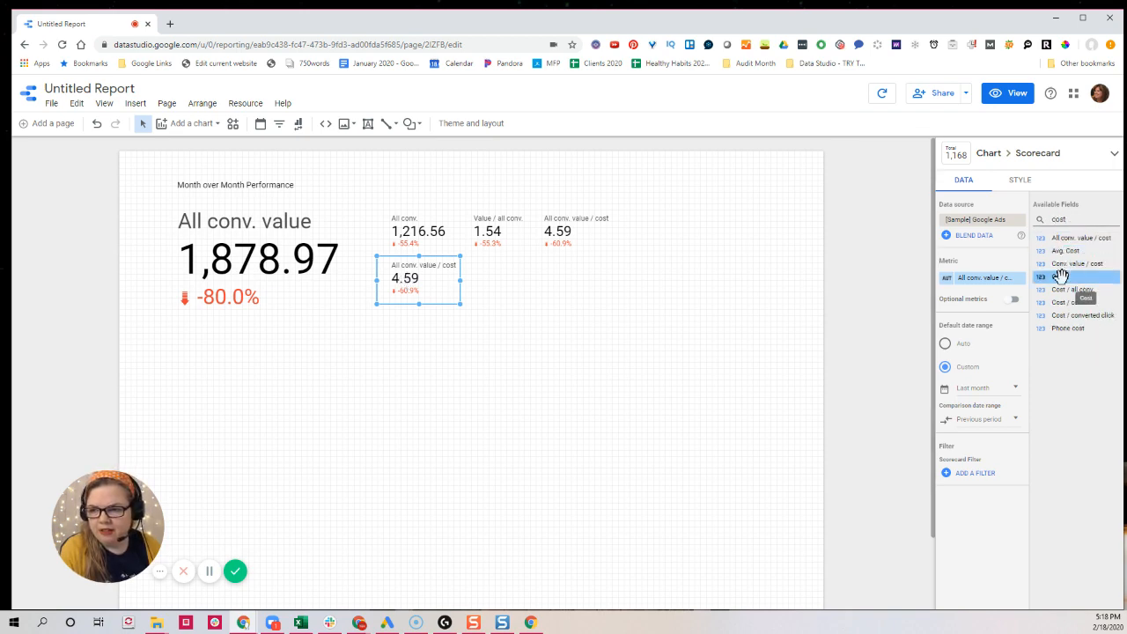
pyautogui.moveTo(1059, 278); pyautogui.dragTo(976, 289)
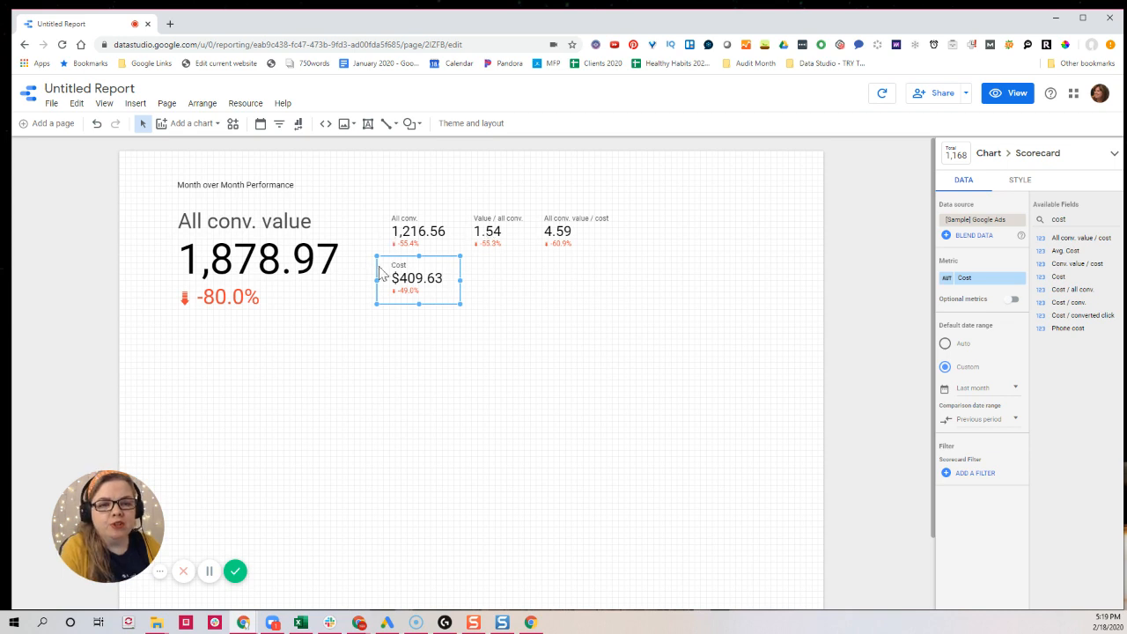
pyautogui.click(371, 401)
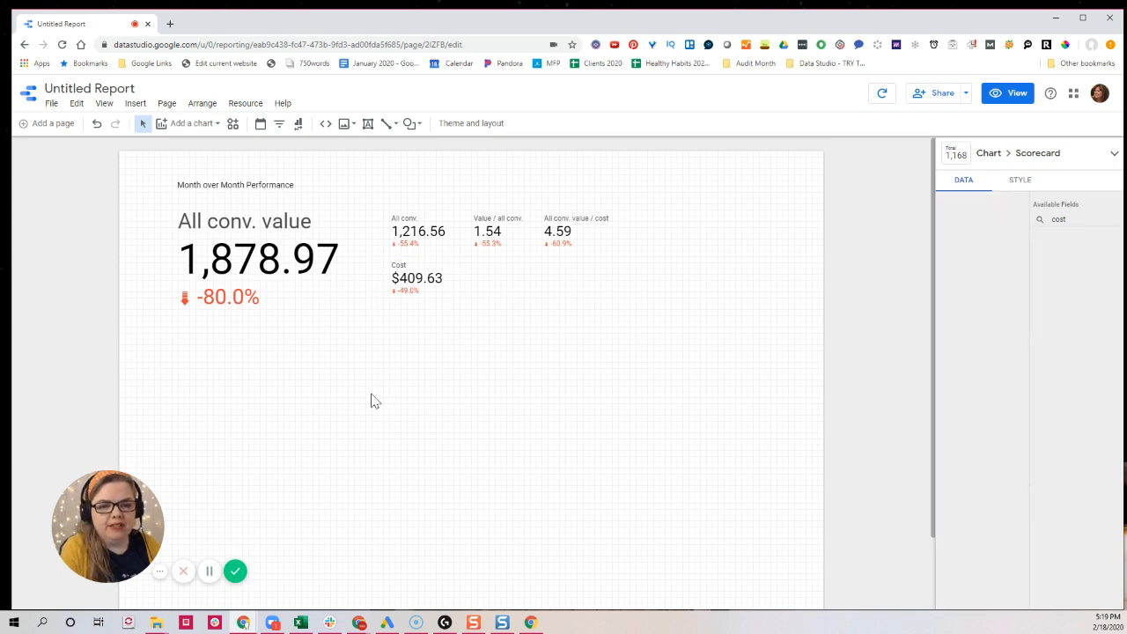
# Insert a plain table in the empty area below the scorecards
pyautogui.click(199, 128)
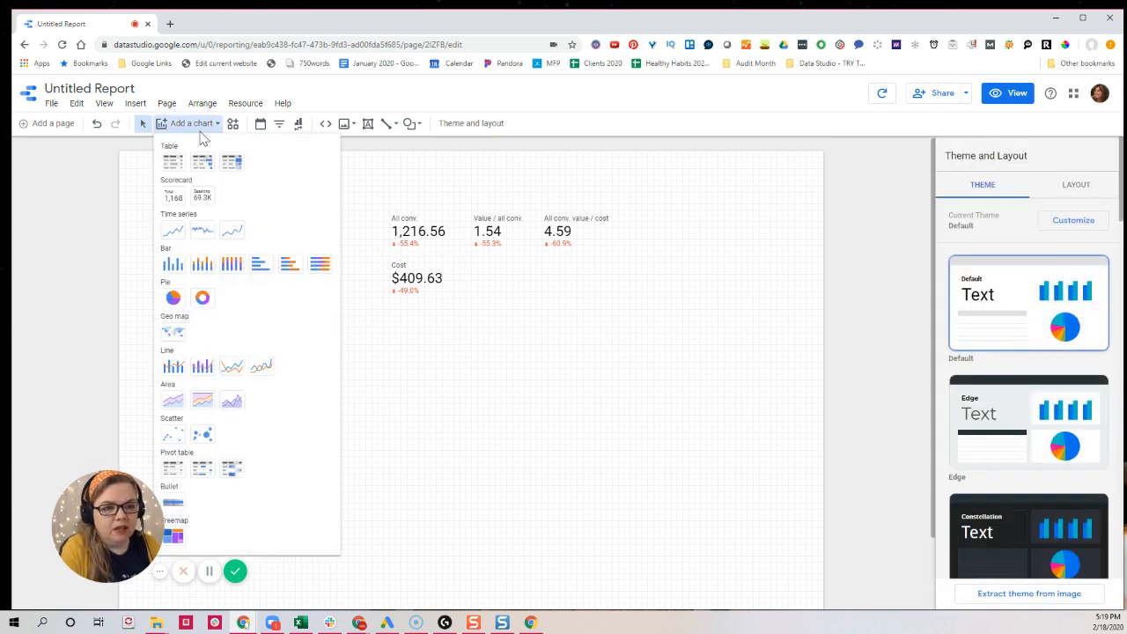
pyautogui.click(175, 163)
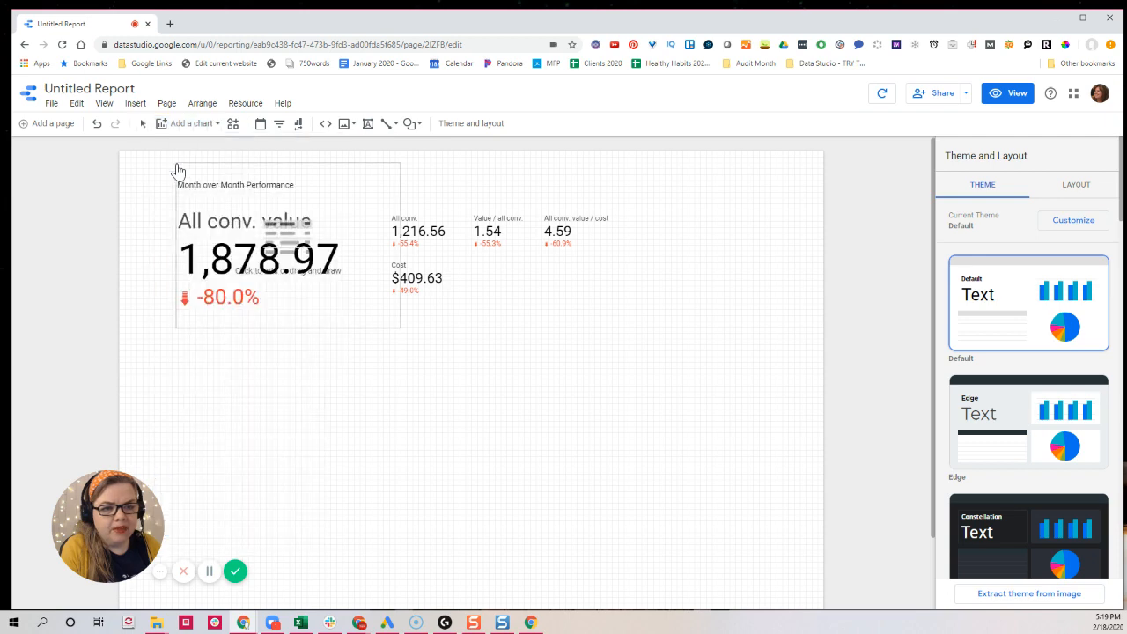
pyautogui.click(229, 335)
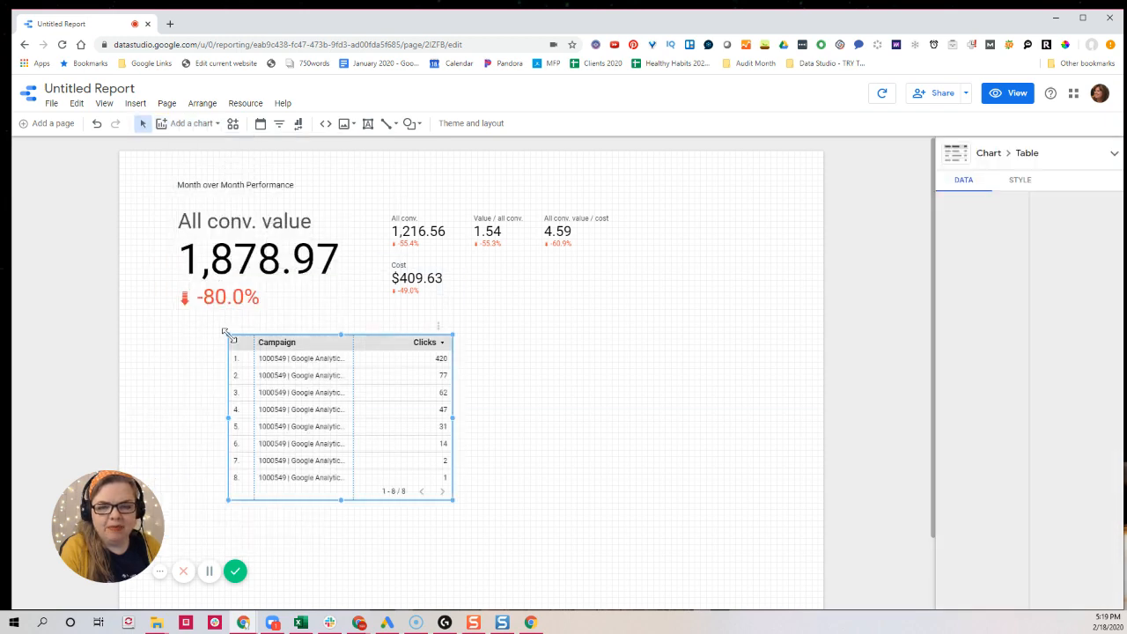
# Stretch the campaign table across most of the page width, starting under the large scorecard's left edge, and narrow its row-number column
pyautogui.moveTo(454, 416); pyautogui.dragTo(777, 434)
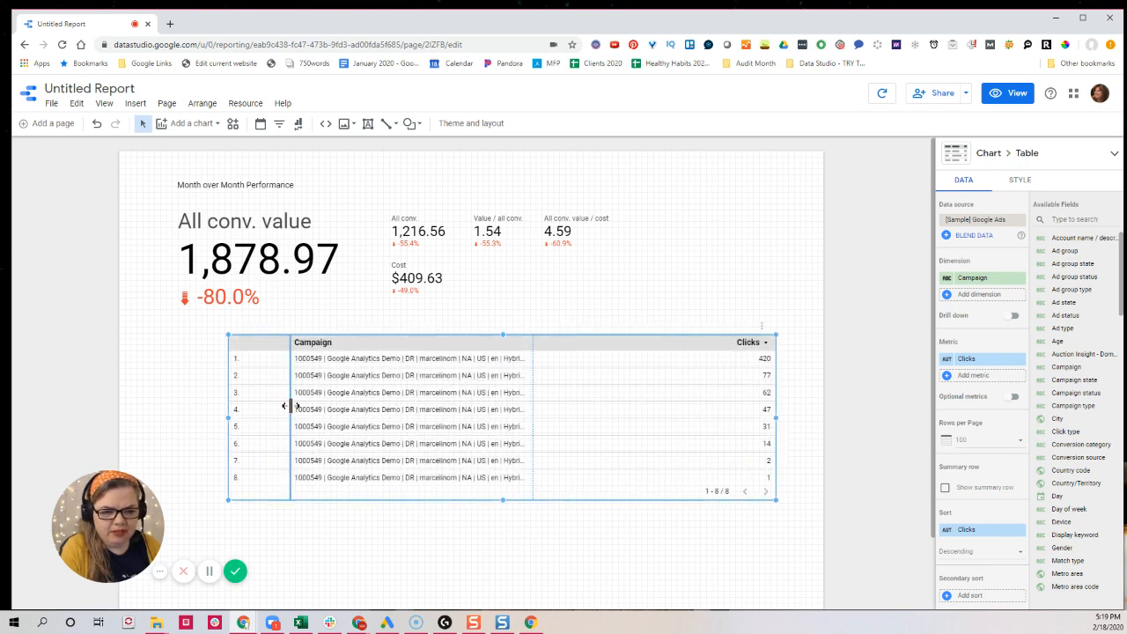
pyautogui.moveTo(291, 406); pyautogui.dragTo(250, 408)
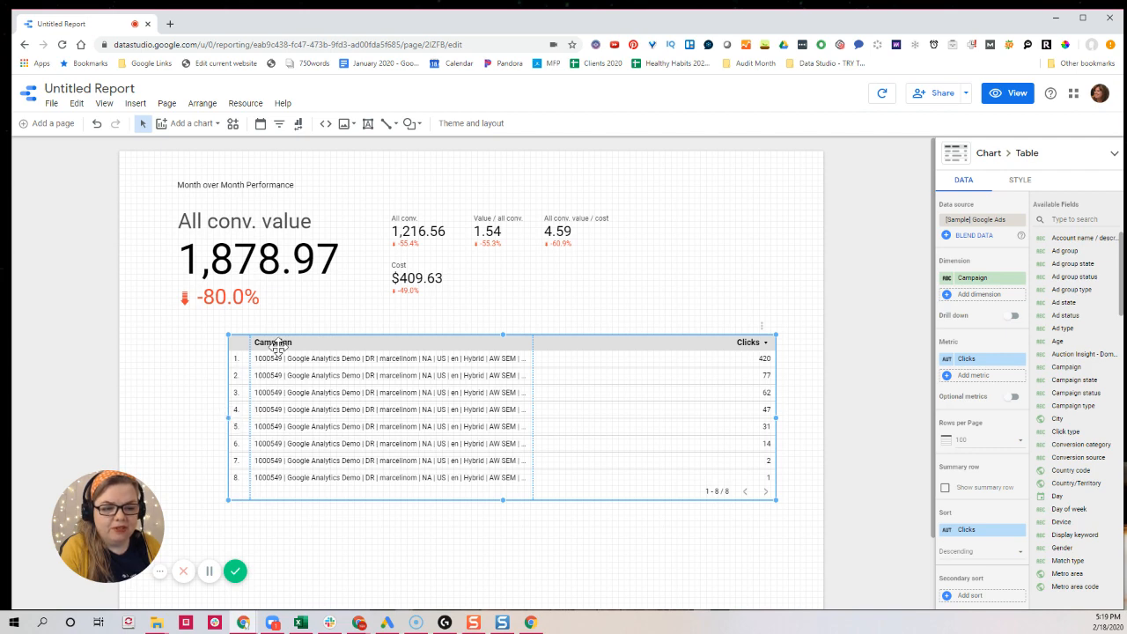
pyautogui.moveTo(280, 350); pyautogui.dragTo(211, 351)
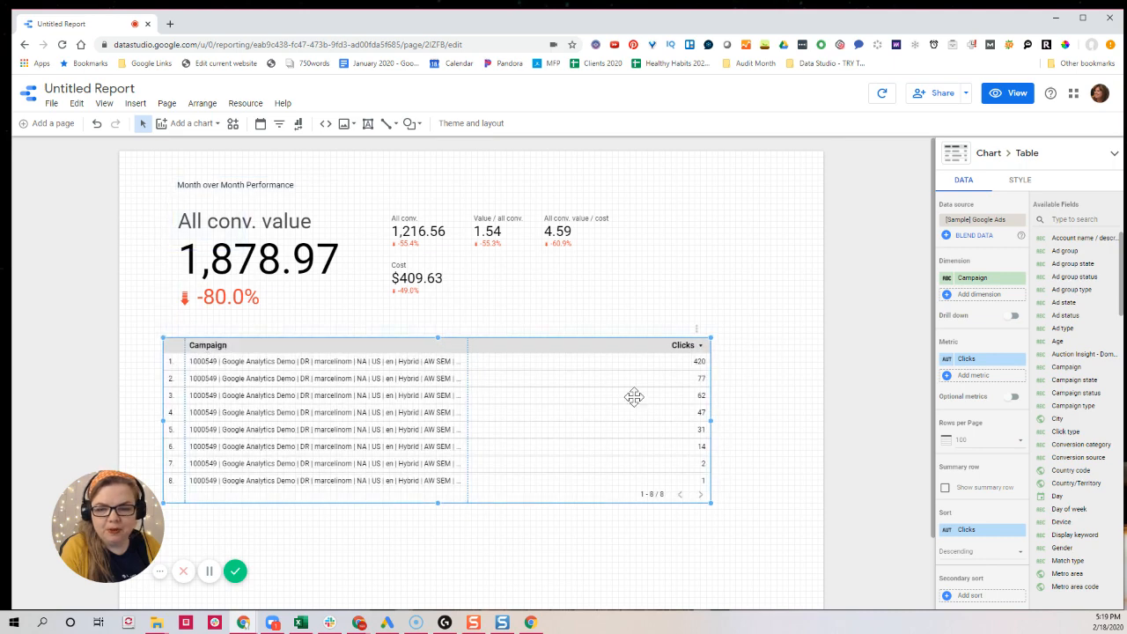
pyautogui.moveTo(710, 422); pyautogui.dragTo(797, 420)
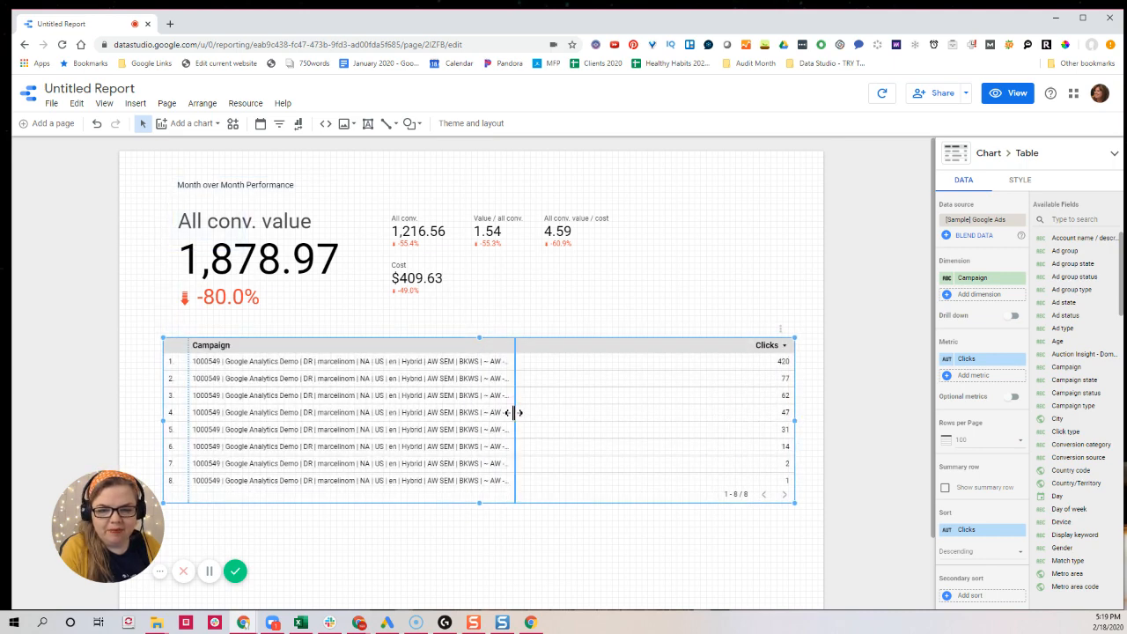
# Widen the table's Campaign column just enough to show the full campaign names and add All conv. value as a metric
pyautogui.moveTo(515, 412); pyautogui.dragTo(604, 412)
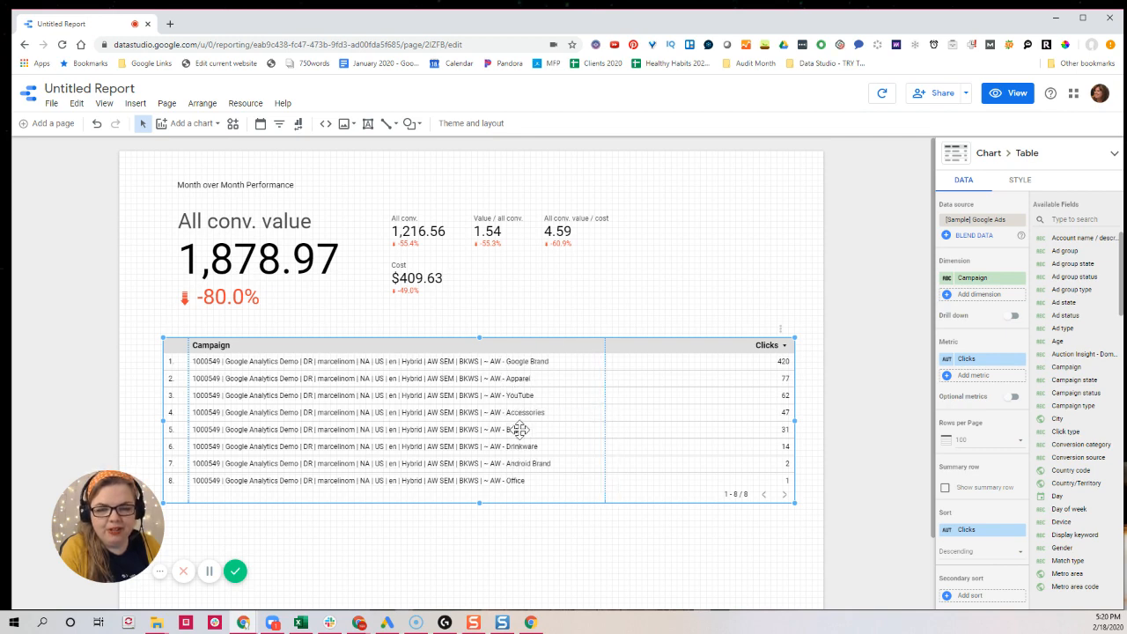
pyautogui.moveTo(604, 403); pyautogui.dragTo(564, 404)
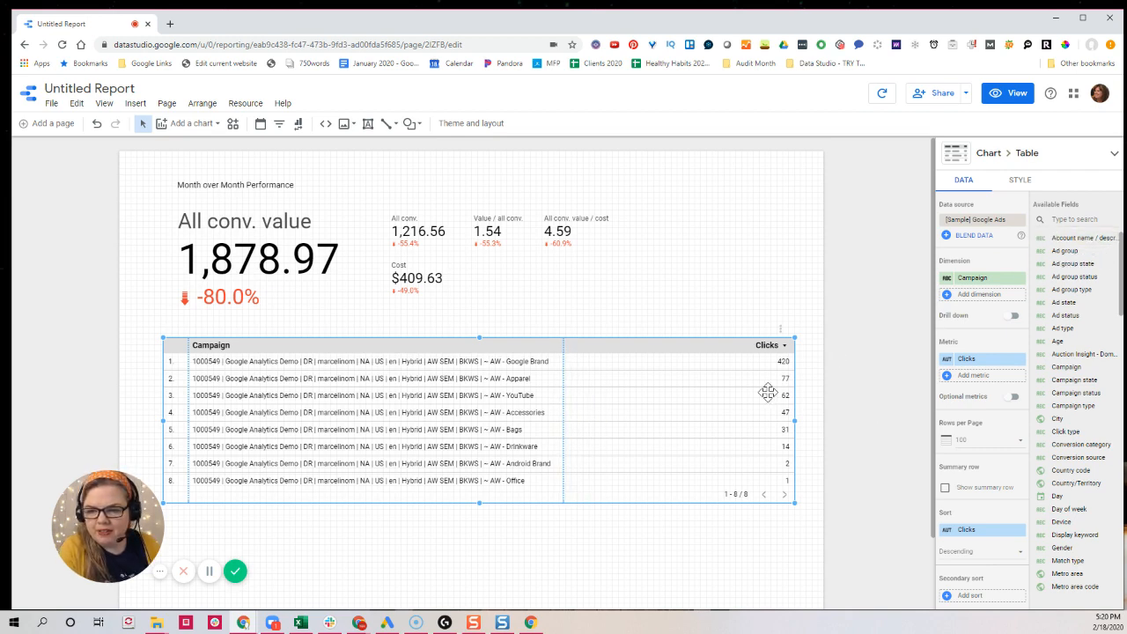
pyautogui.click(1061, 219)
pyautogui.write('conv')
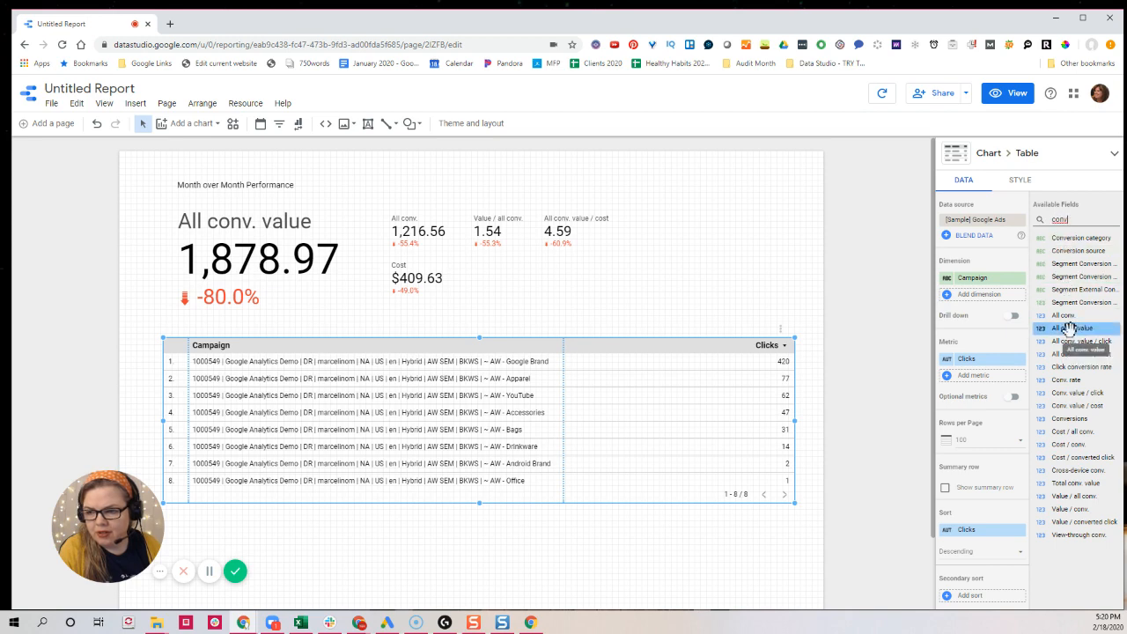
pyautogui.moveTo(1068, 328); pyautogui.dragTo(987, 380)
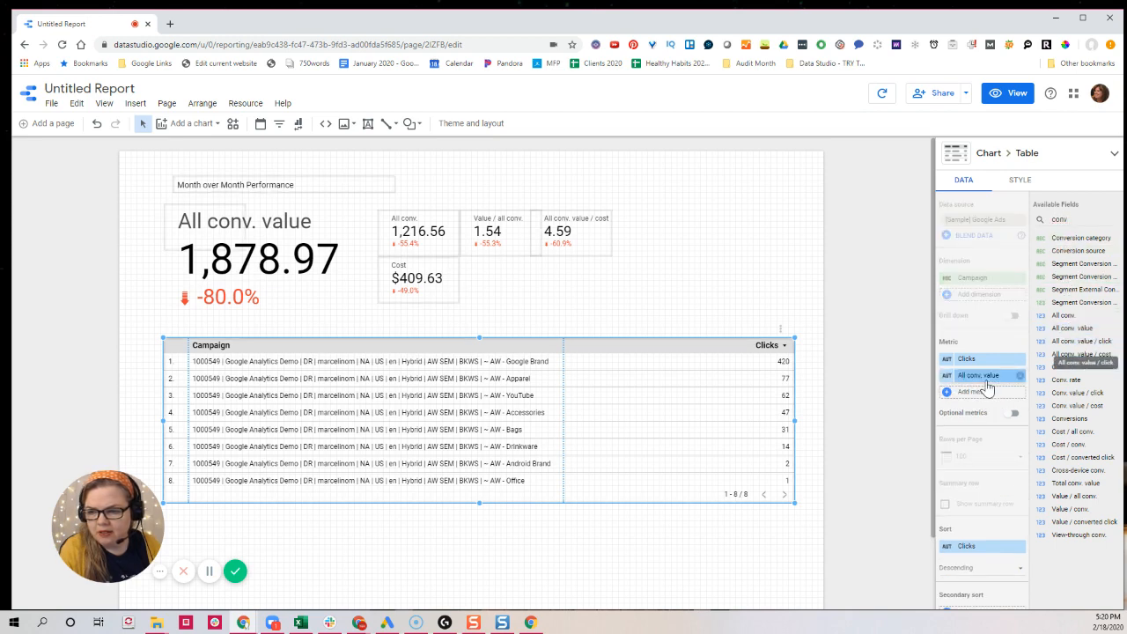
# Add Conv. rate as another metric of the campaign table, after All conv. value
pyautogui.doubleClick(1064, 222)
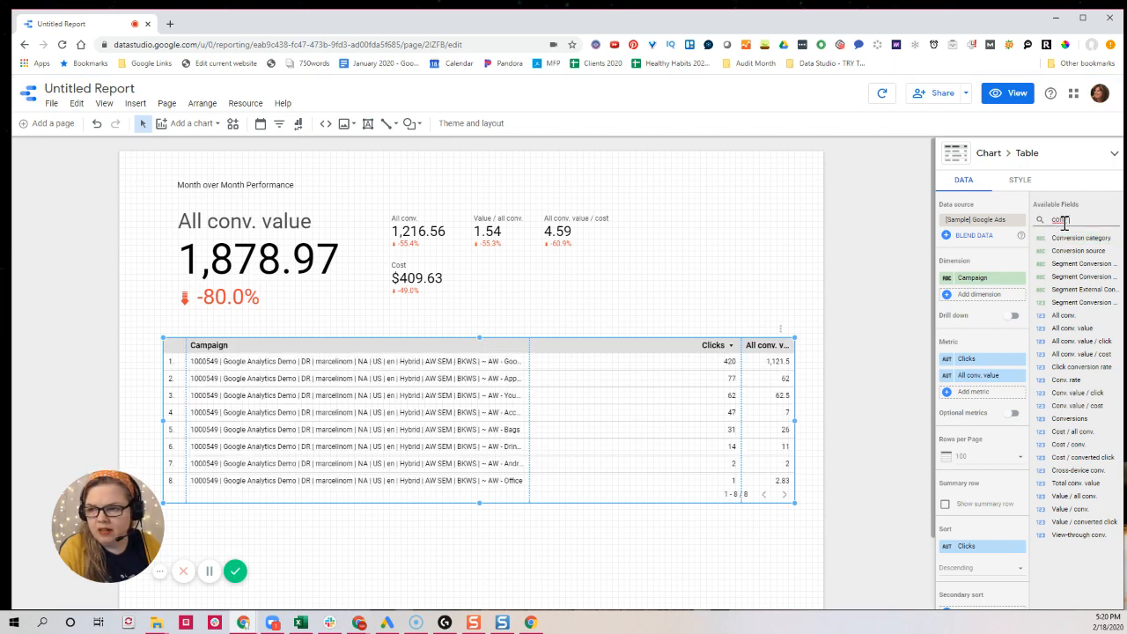
pyautogui.write('r')
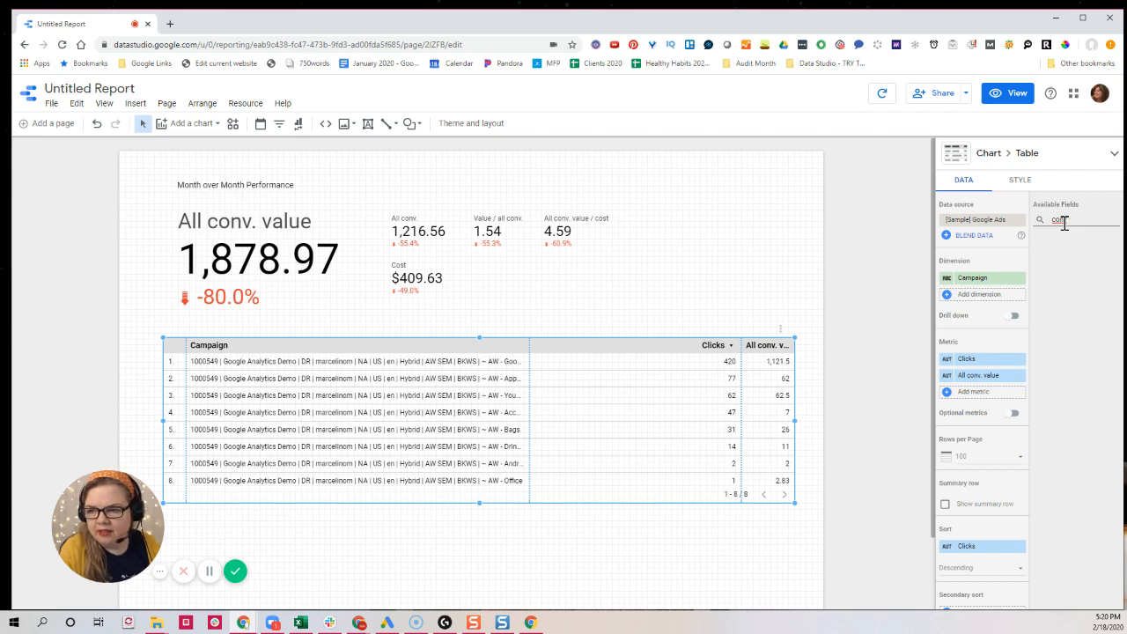
pyautogui.press('BackSpace')
pyautogui.press('BackSpace')
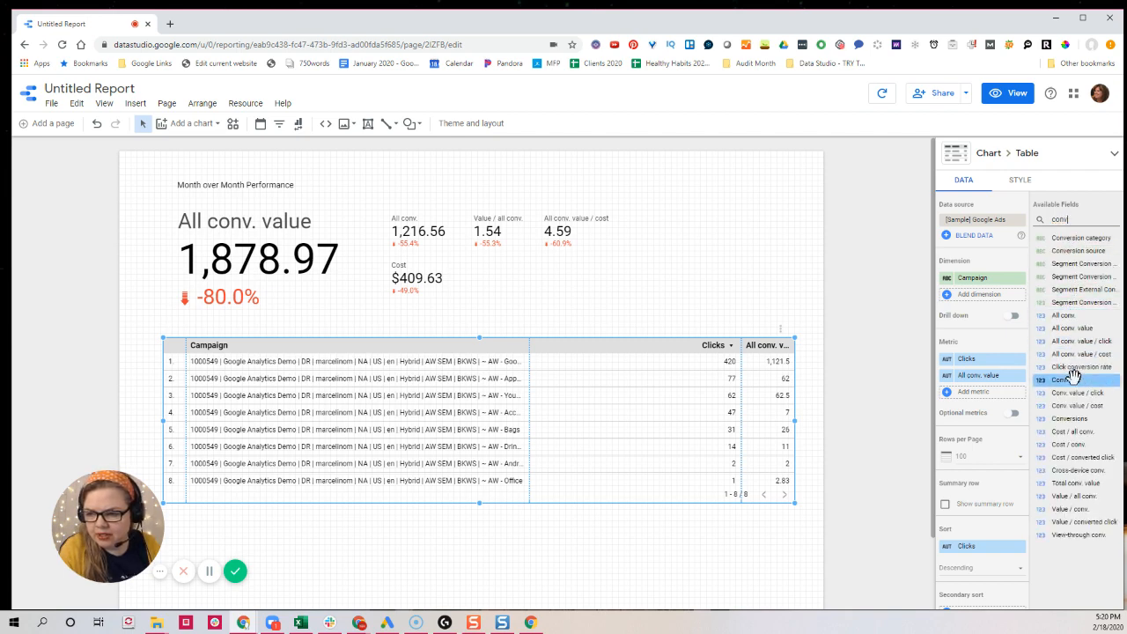
pyautogui.moveTo(1073, 377); pyautogui.dragTo(1006, 398)
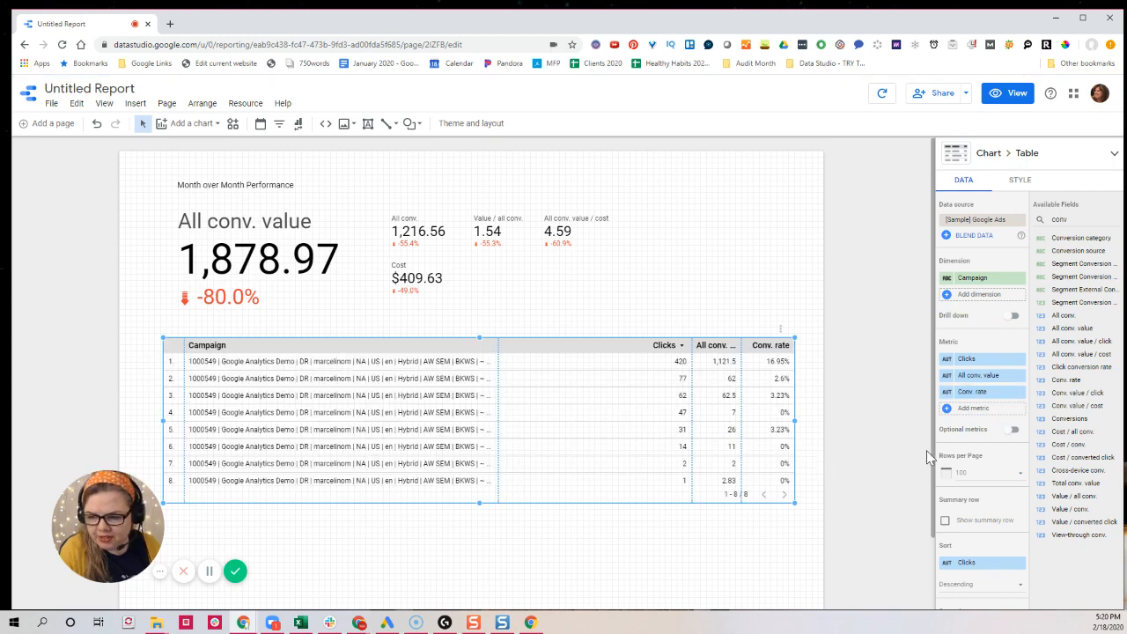
# Give the campaign table a custom default date range of Last month
pyautogui.scroll(-4, 976, 475)
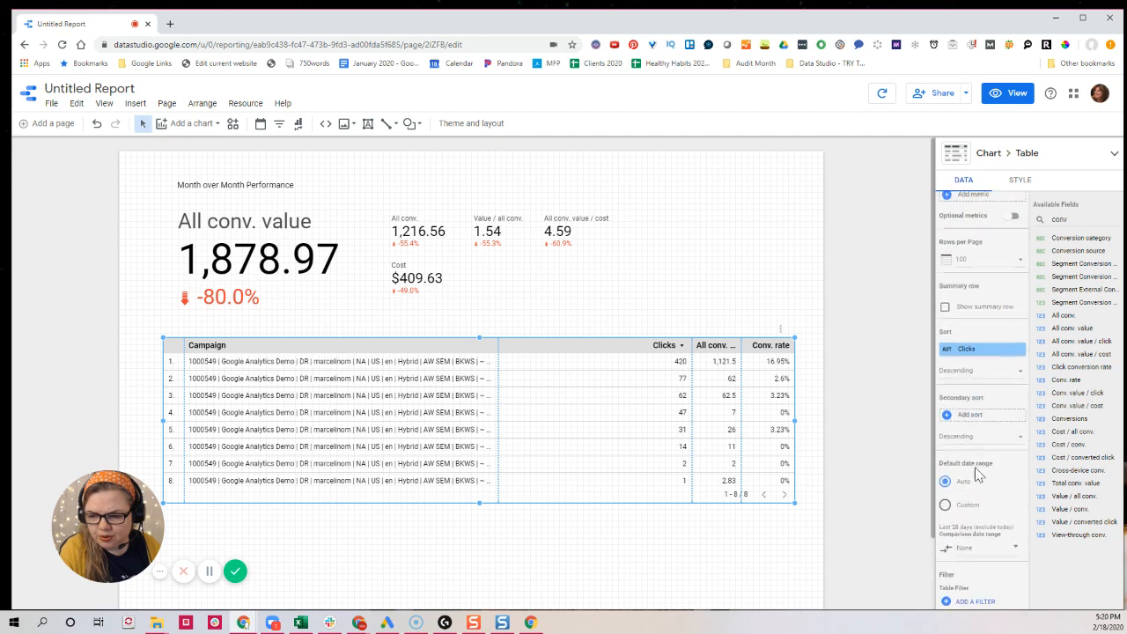
pyautogui.click(946, 505)
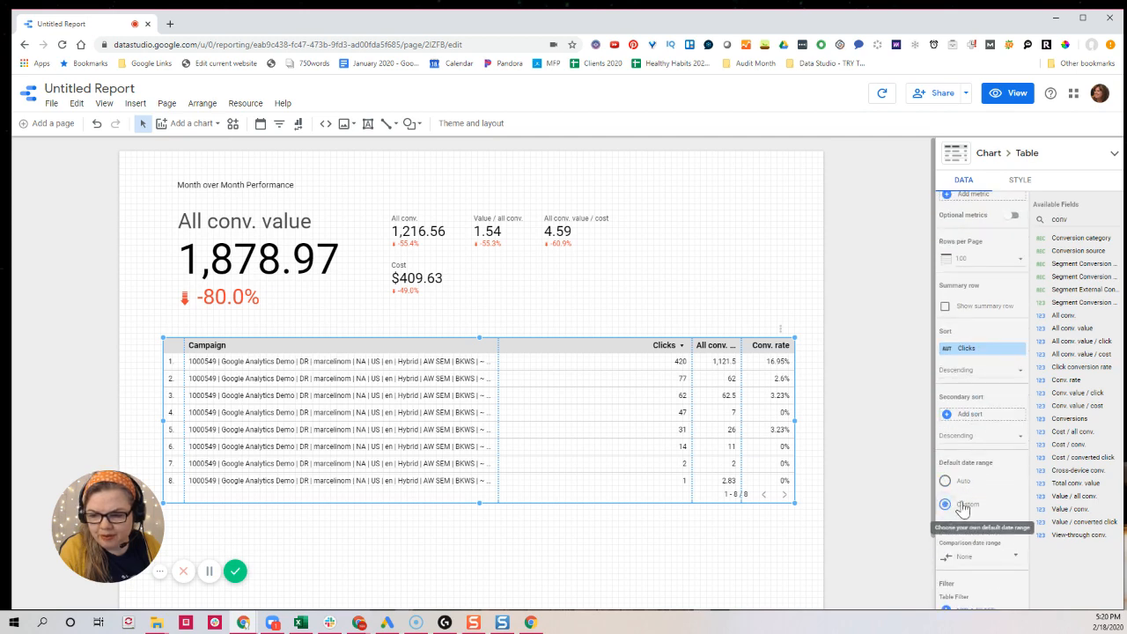
pyautogui.scroll(-2, 978, 503)
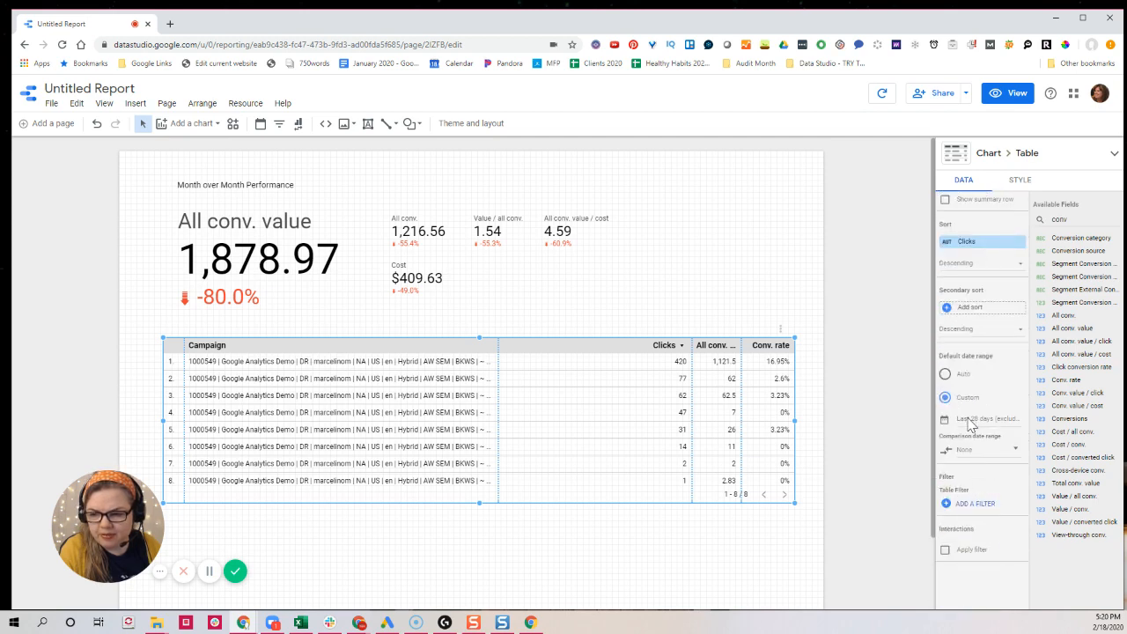
pyautogui.click(971, 421)
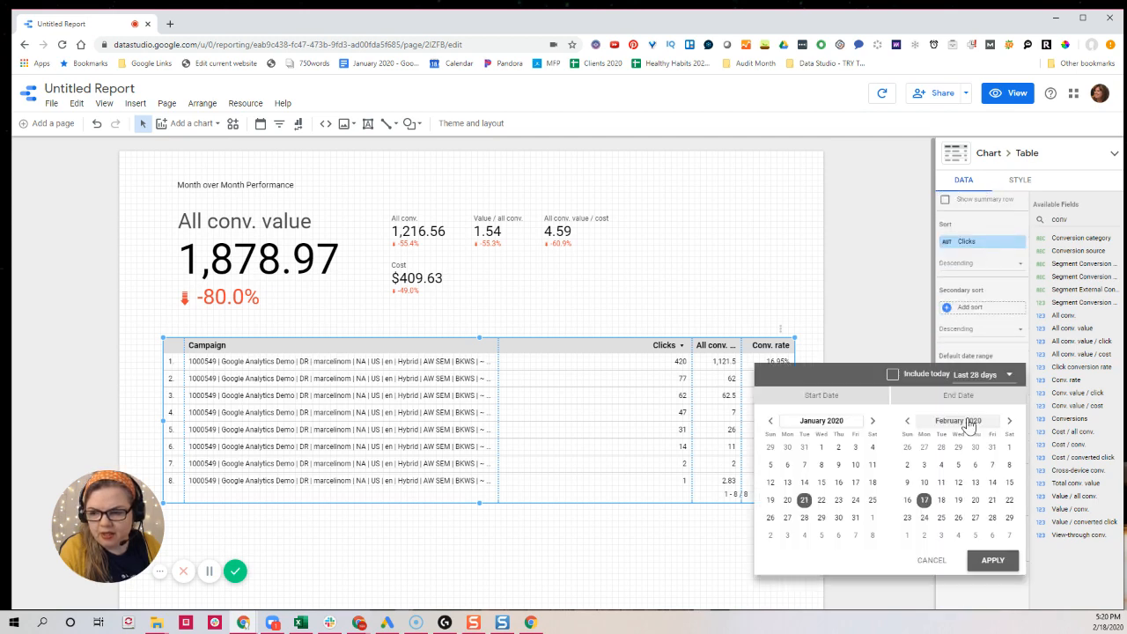
pyautogui.click(981, 377)
pyautogui.scroll(-5, 981, 377)
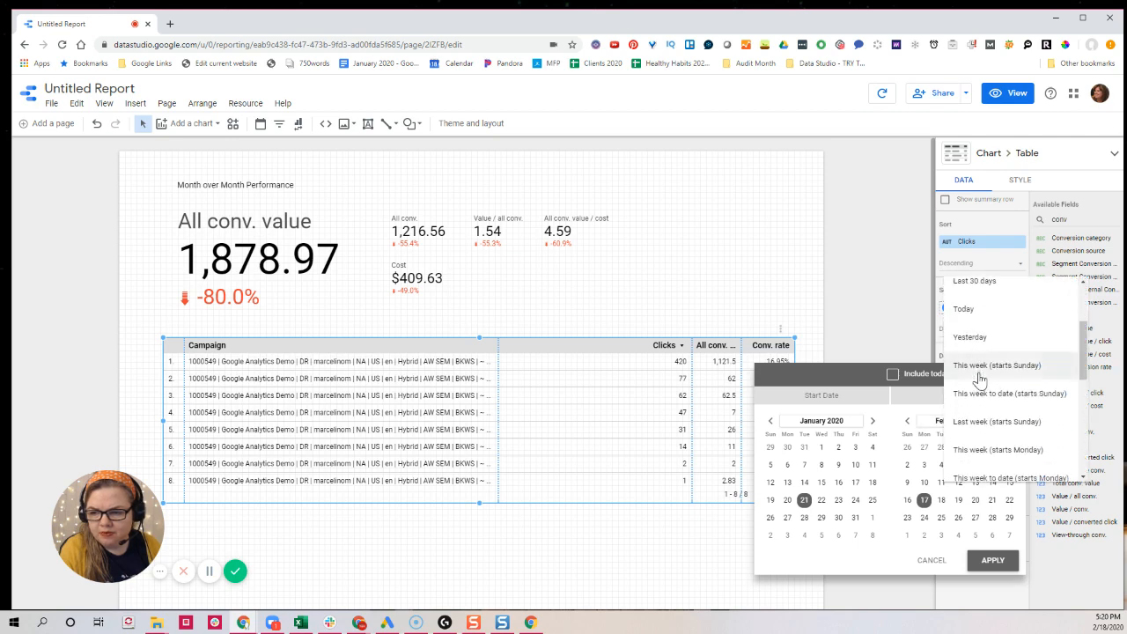
pyautogui.click(975, 423)
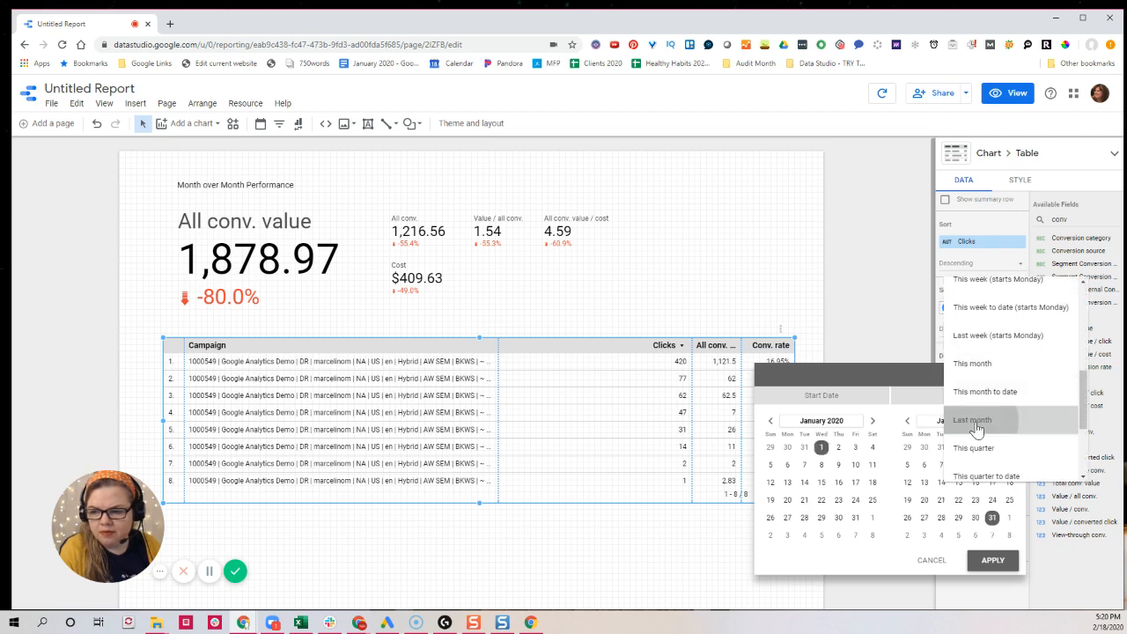
pyautogui.click(994, 561)
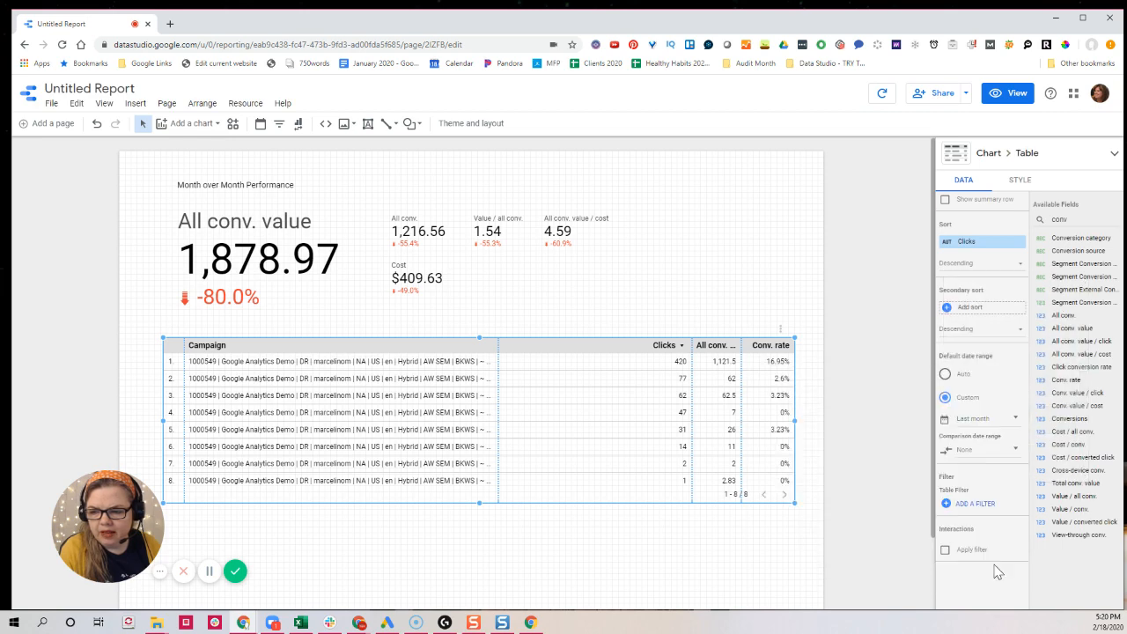
# Set the campaign table's comparison date range to Previous period
pyautogui.click(973, 456)
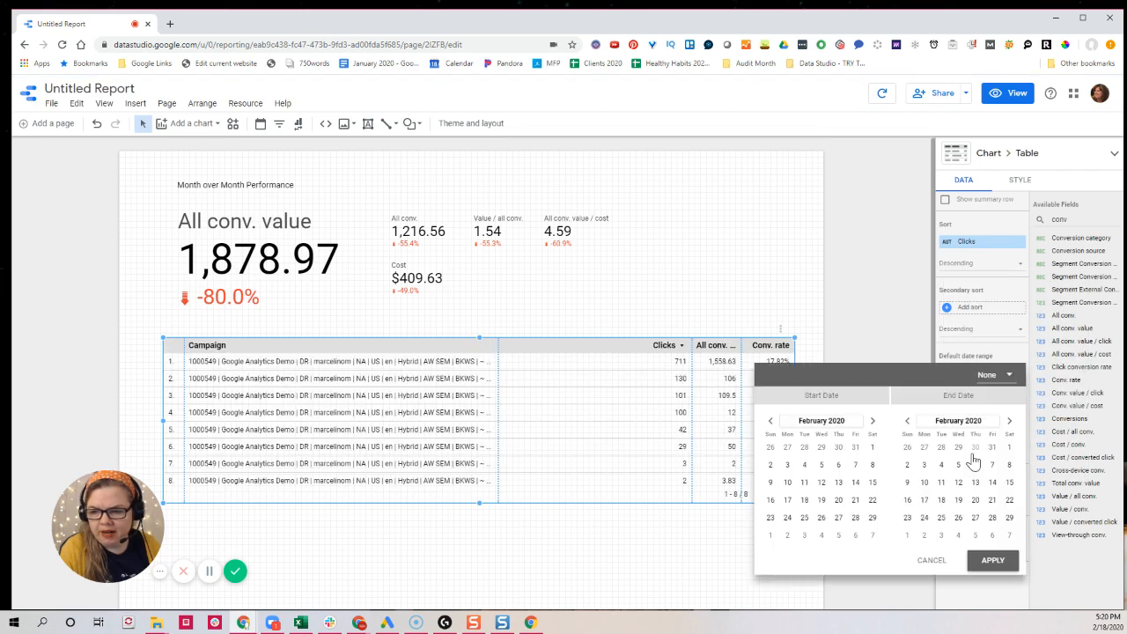
pyautogui.click(991, 377)
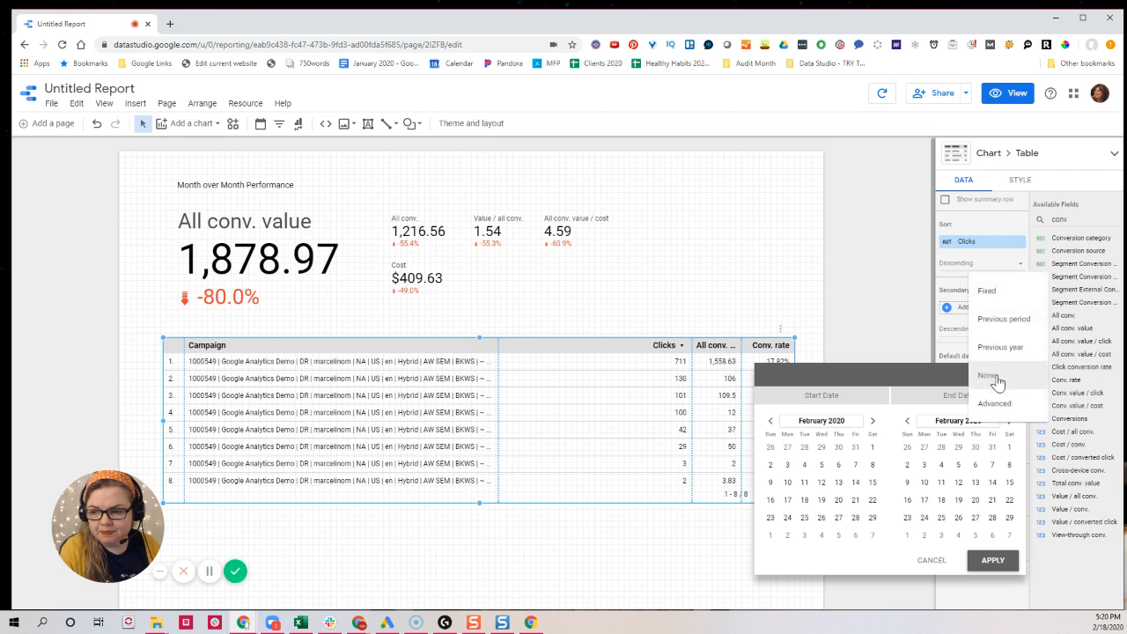
pyautogui.click(998, 322)
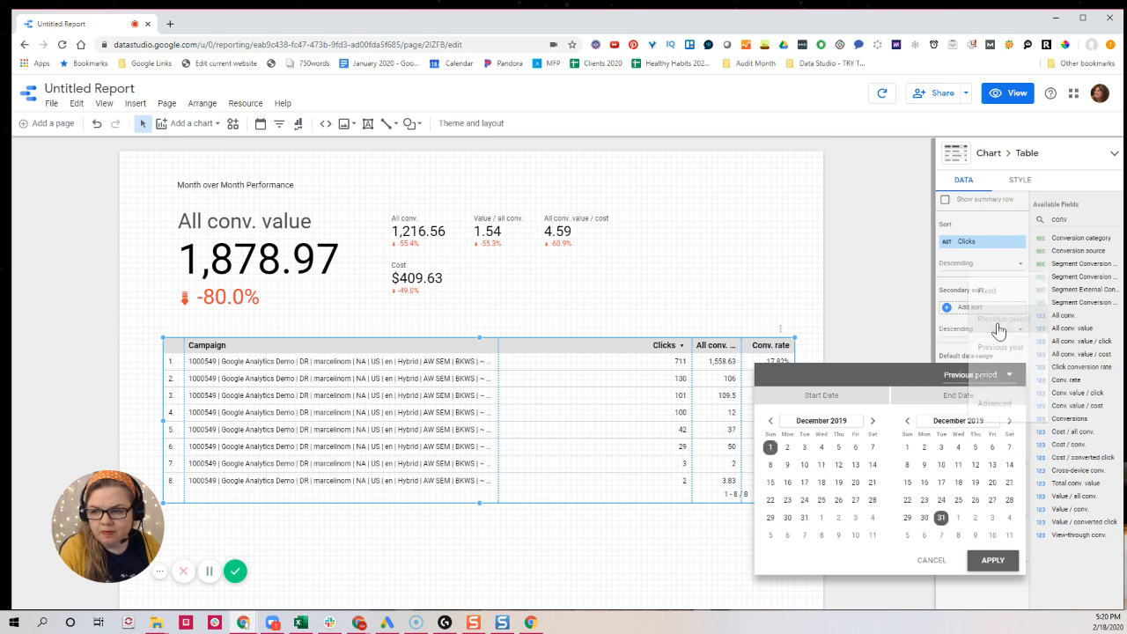
pyautogui.click(994, 561)
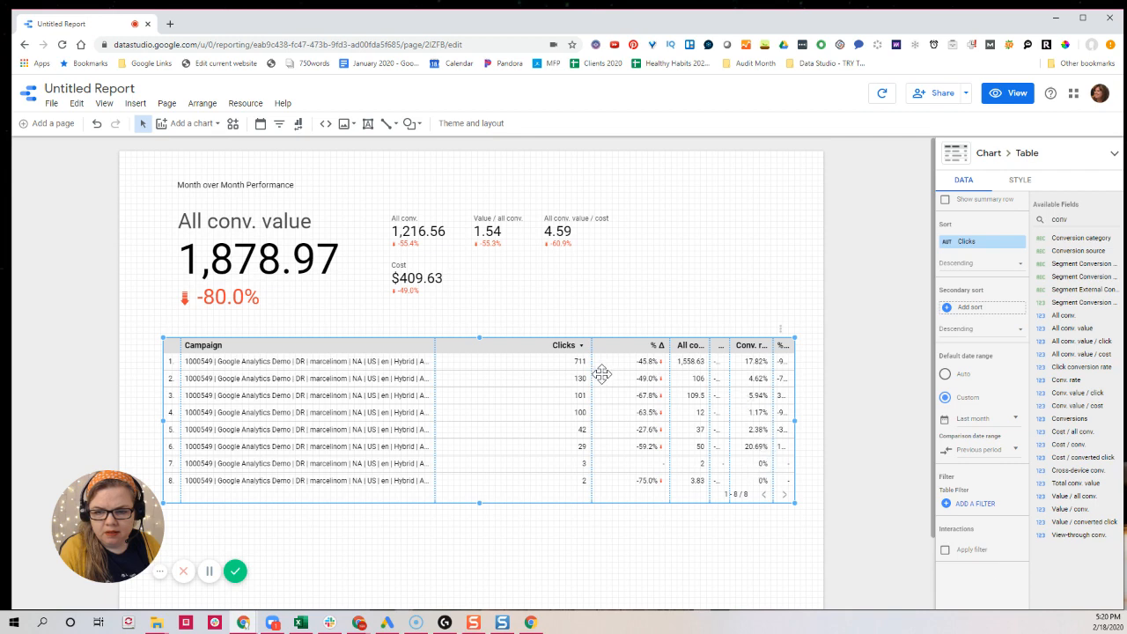
# Fit the campaign table's columns to their data and slightly widen the Clicks column while narrowing All conv. value
pyautogui.rightClick(562, 379)
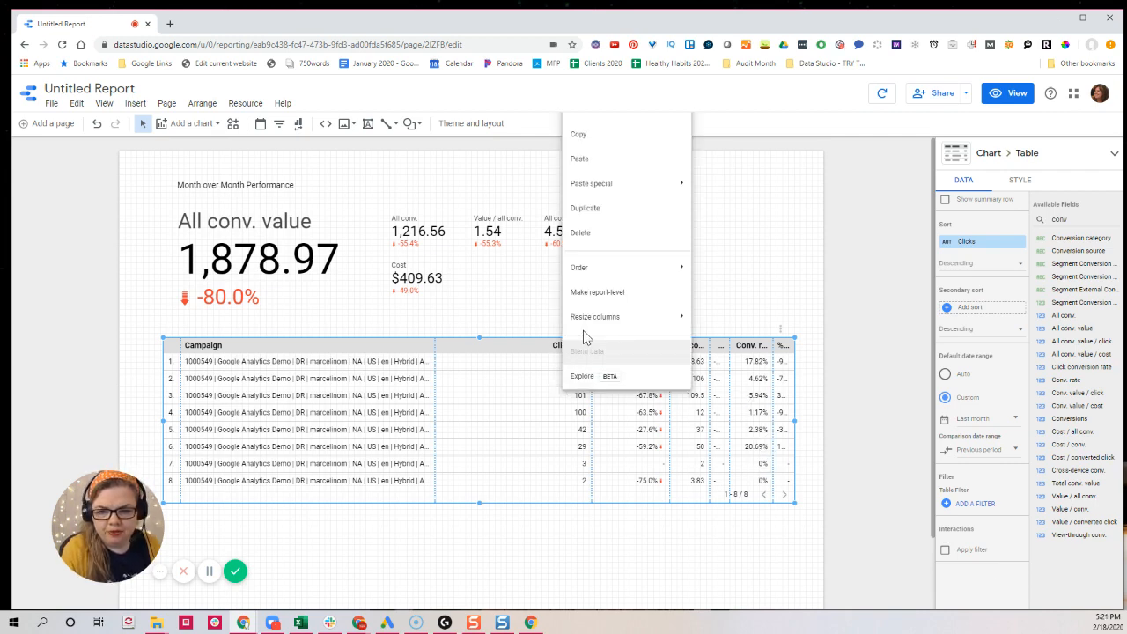
pyautogui.moveTo(634, 326)
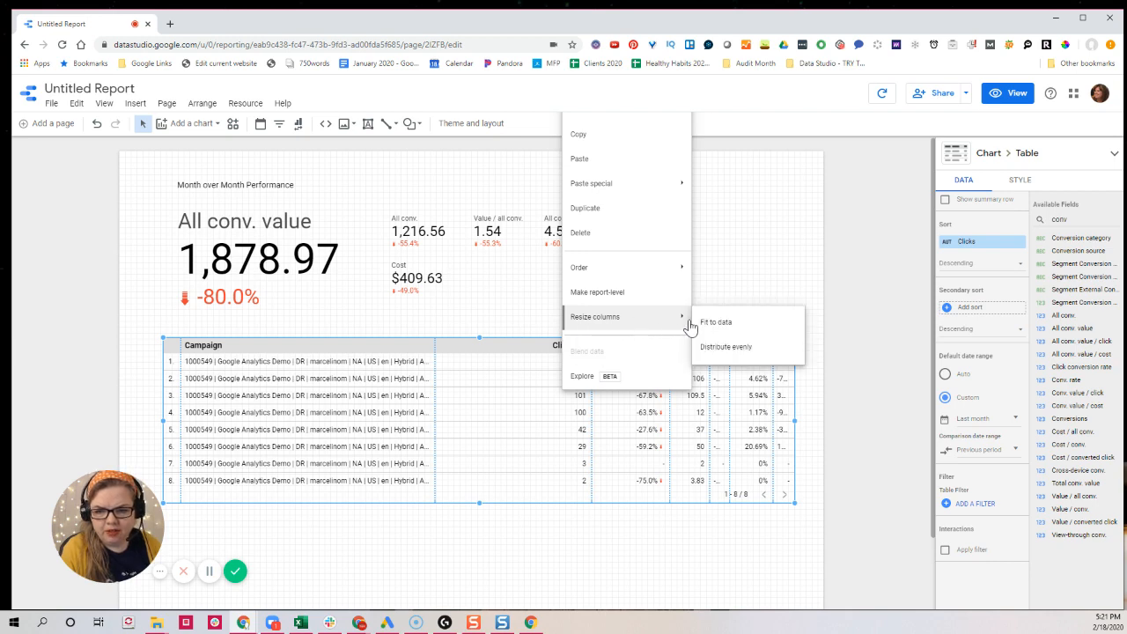
pyautogui.click(715, 324)
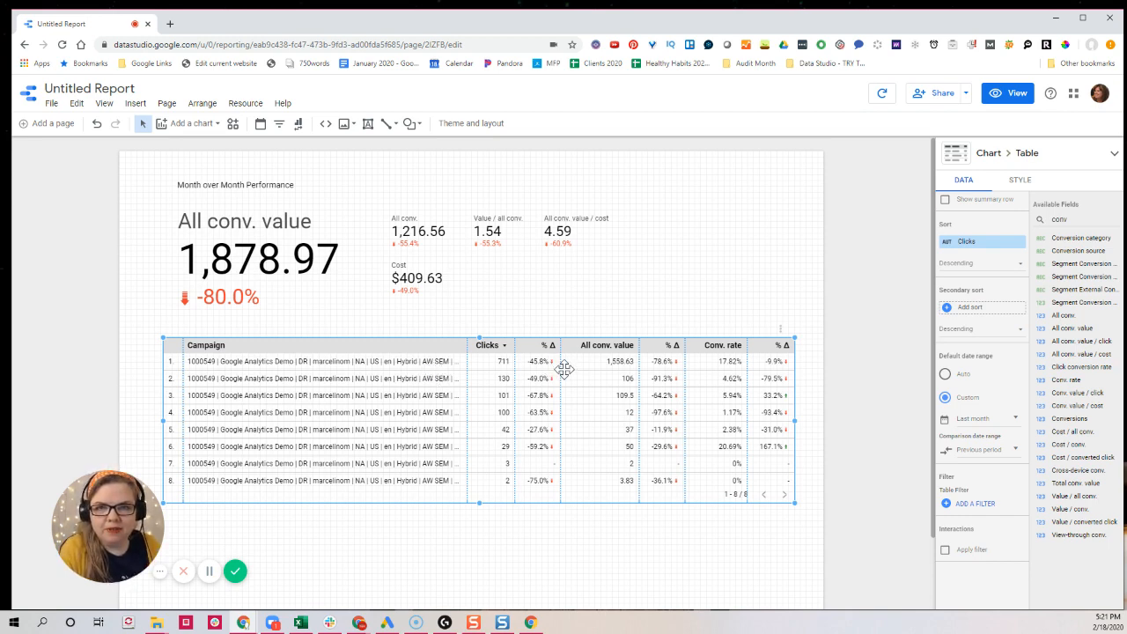
pyautogui.moveTo(562, 369); pyautogui.dragTo(529, 367)
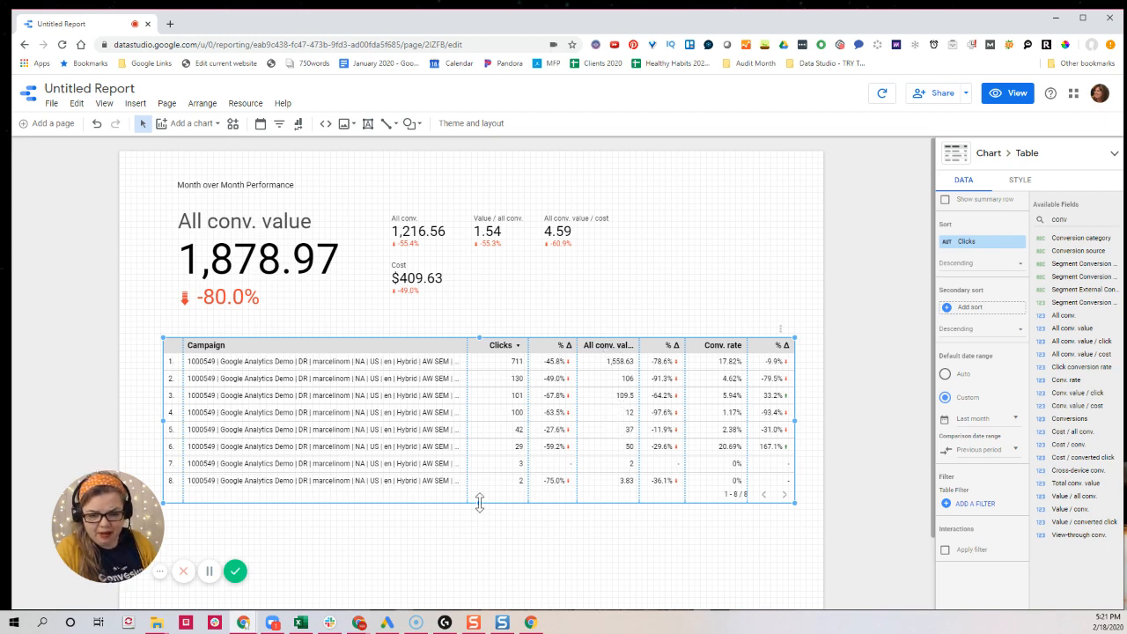
# Show a summary row in the campaign table and extend the table's lower edge to make room for it
pyautogui.moveTo(479, 502); pyautogui.dragTo(479, 524)
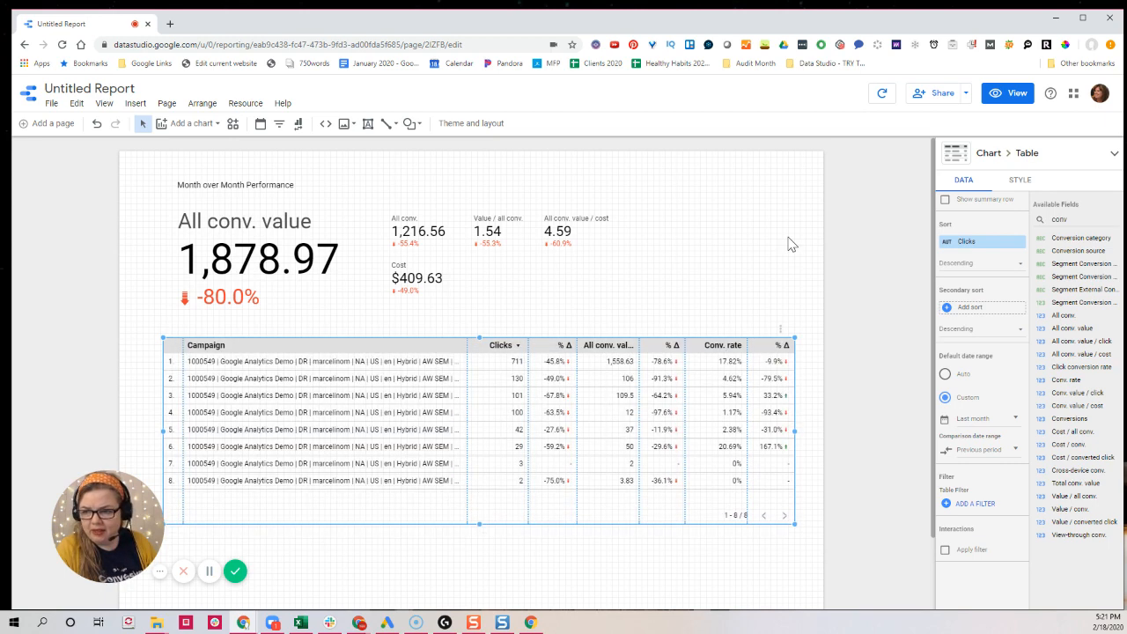
pyautogui.click(1019, 181)
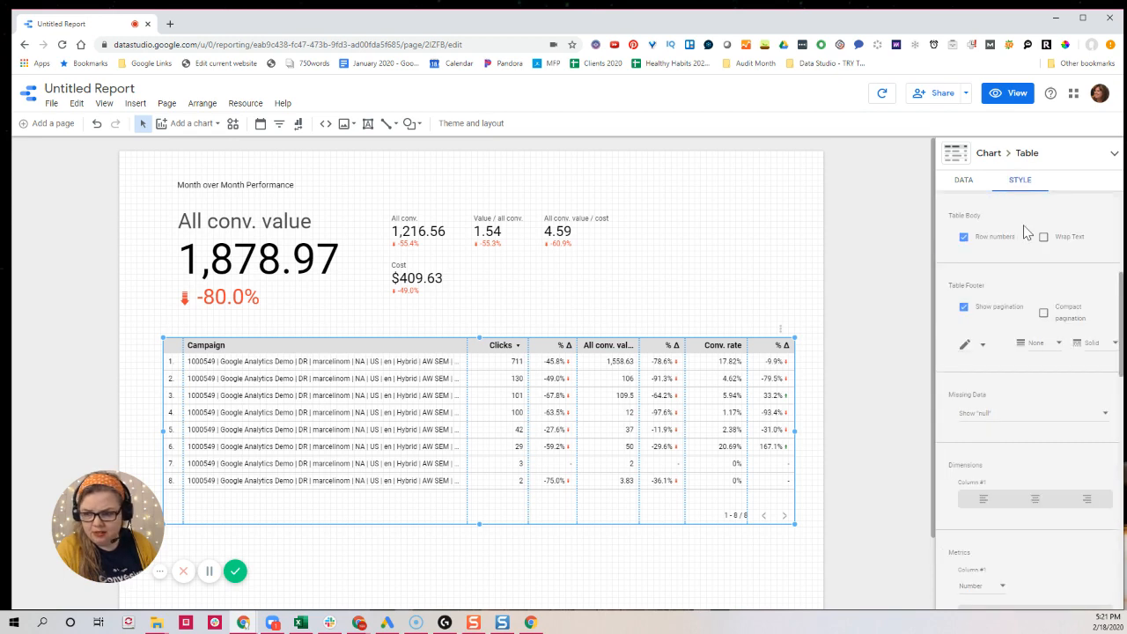
pyautogui.scroll(5, 1017, 288)
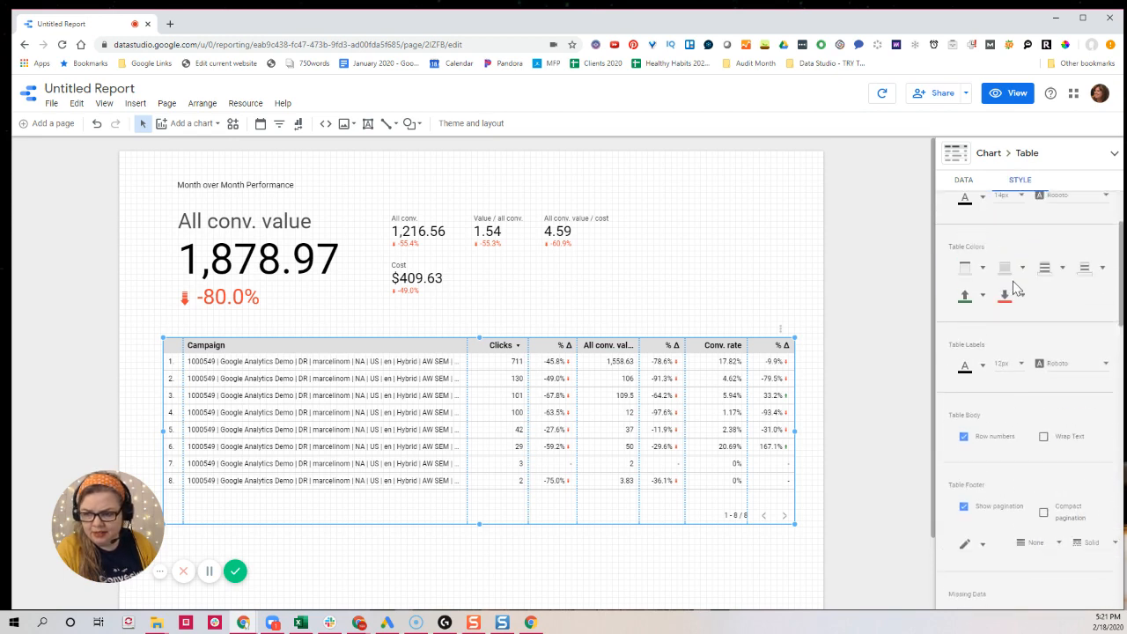
pyautogui.scroll(-10, 1015, 287)
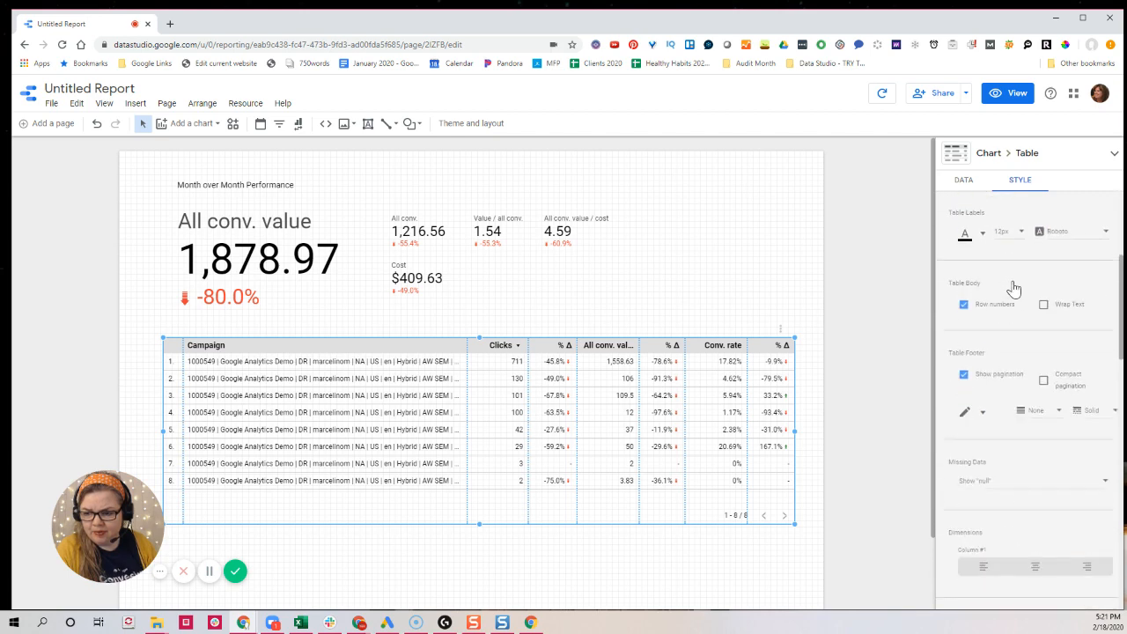
pyautogui.scroll(3, 1013, 289)
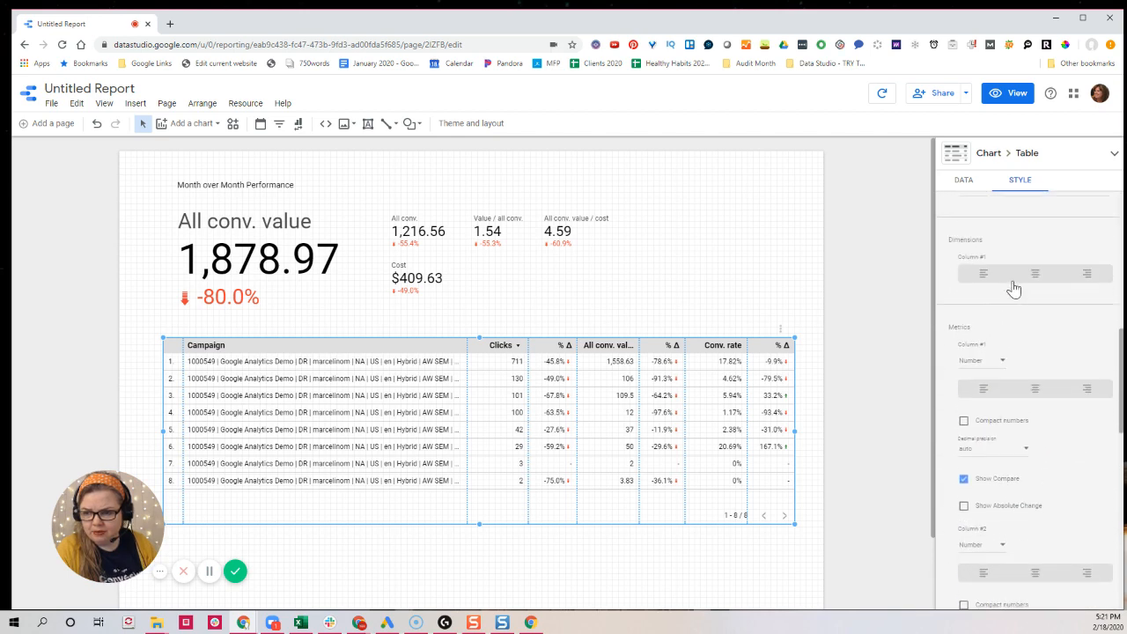
pyautogui.click(966, 185)
pyautogui.scroll(3, 972, 315)
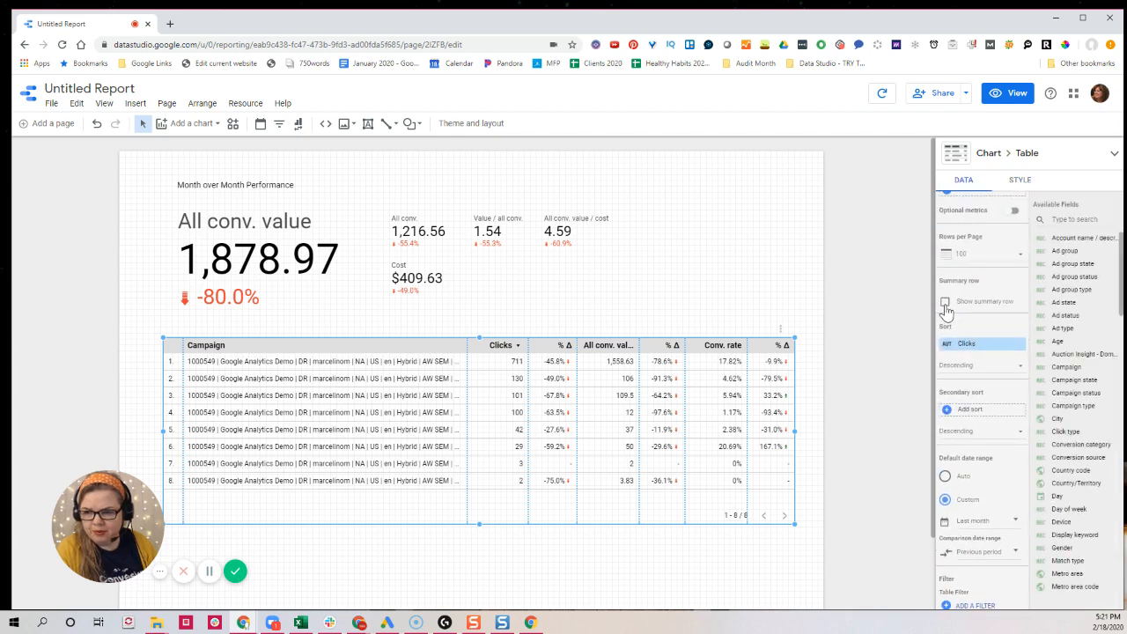
pyautogui.click(945, 303)
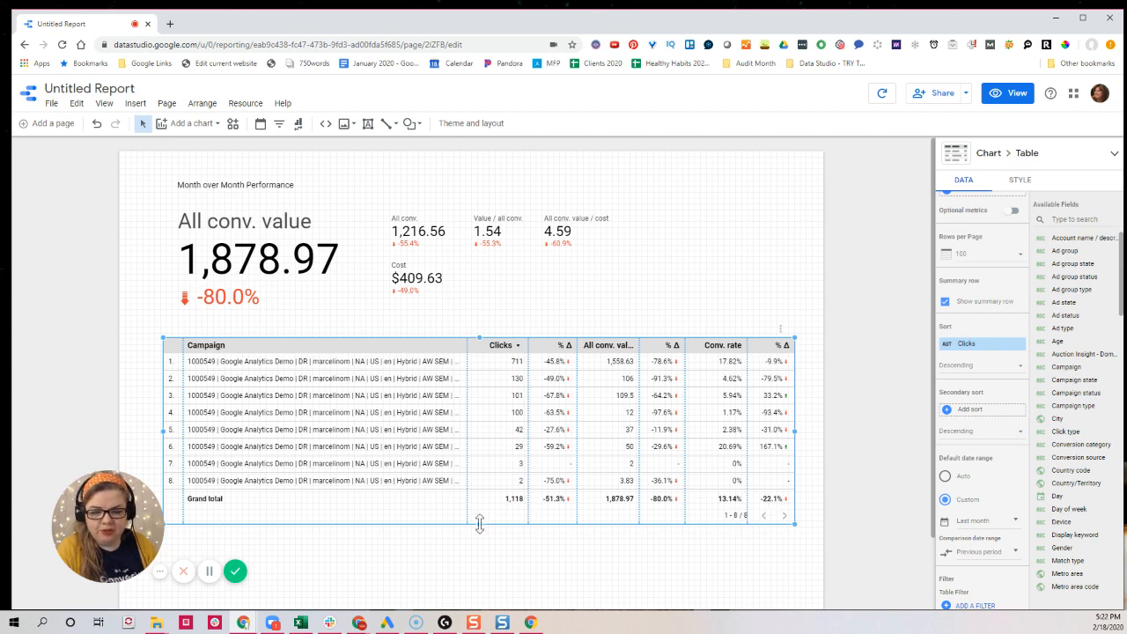
pyautogui.moveTo(478, 525); pyautogui.dragTo(478, 535)
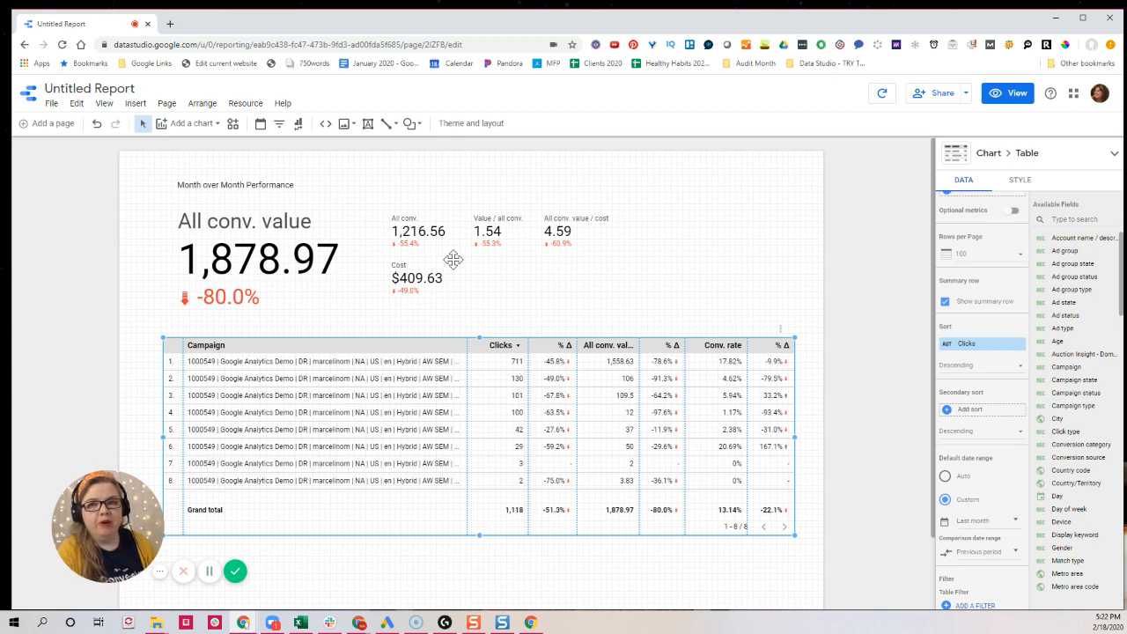
# Duplicate the Cost scorecard, place the copy beside it, and set the copy's metric to Clicks
pyautogui.click(425, 278)
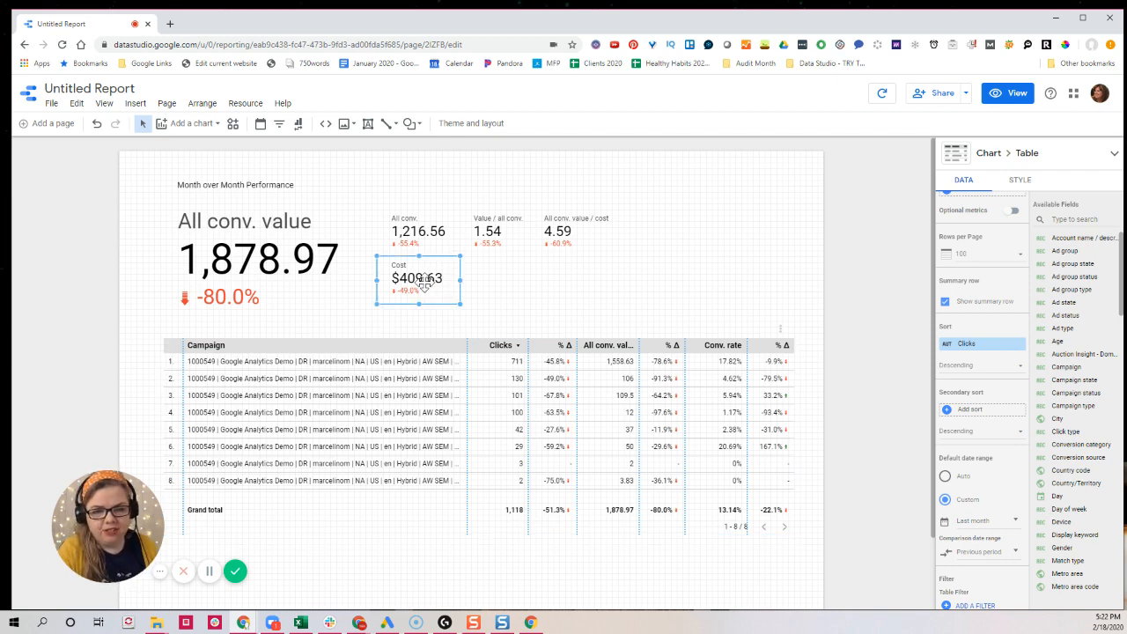
pyautogui.hotkey('ctrl', 'v')
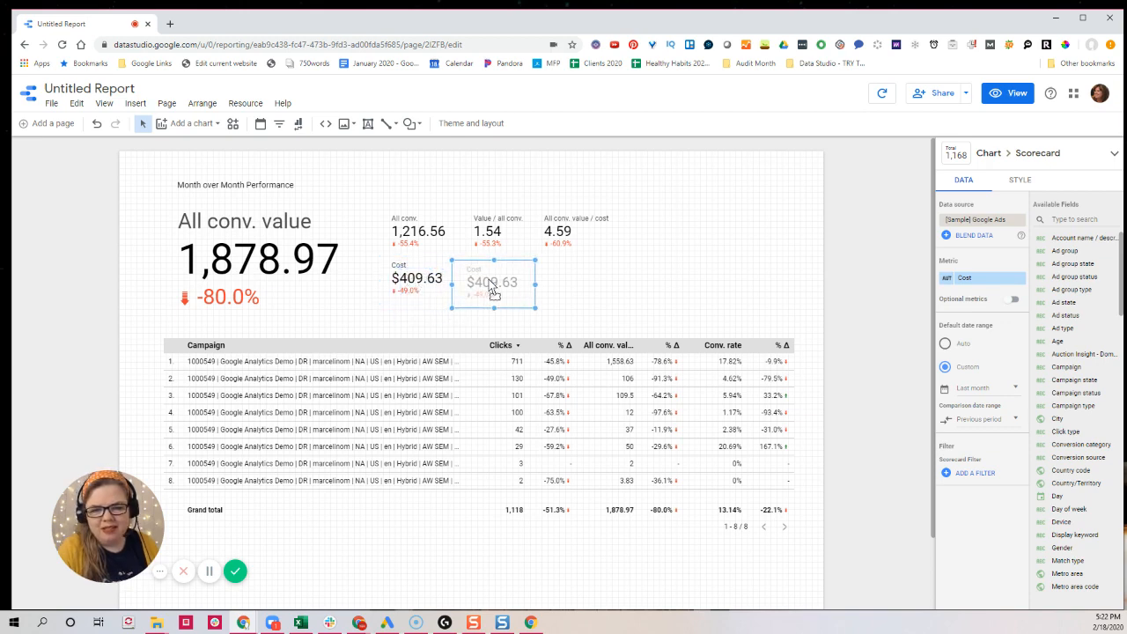
pyautogui.click(1060, 219)
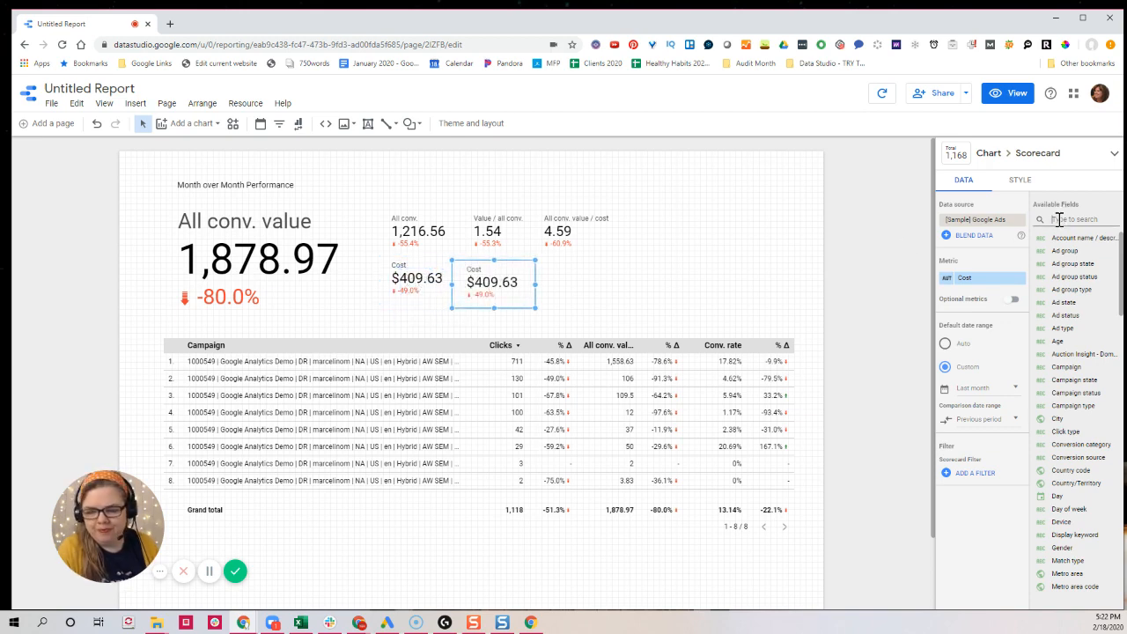
pyautogui.write('clicks')
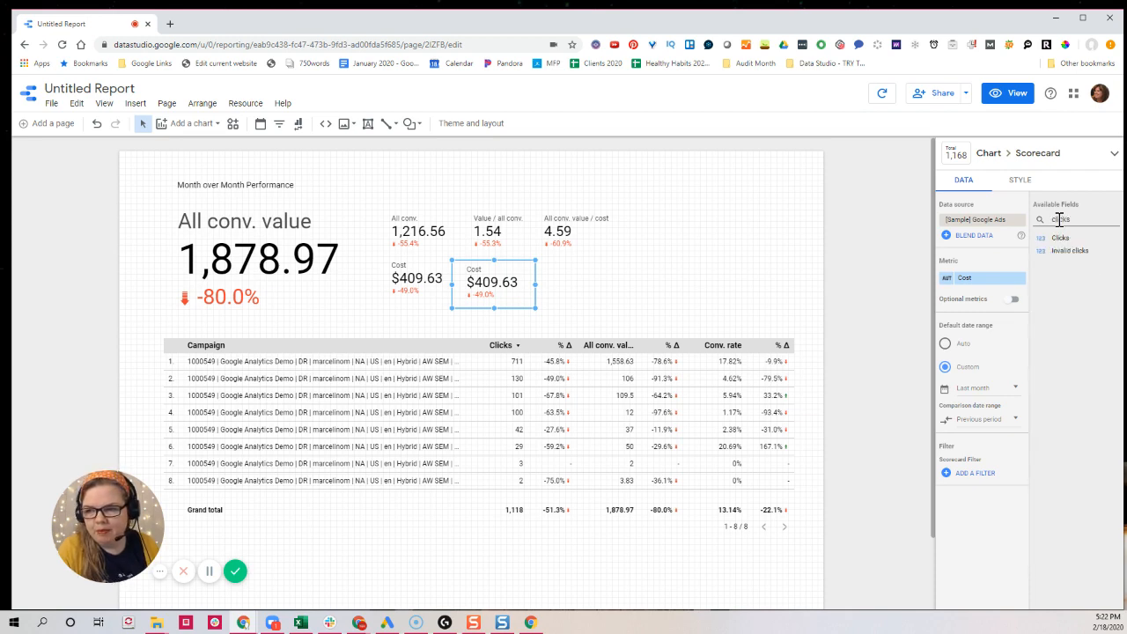
pyautogui.moveTo(1061, 238); pyautogui.dragTo(985, 280)
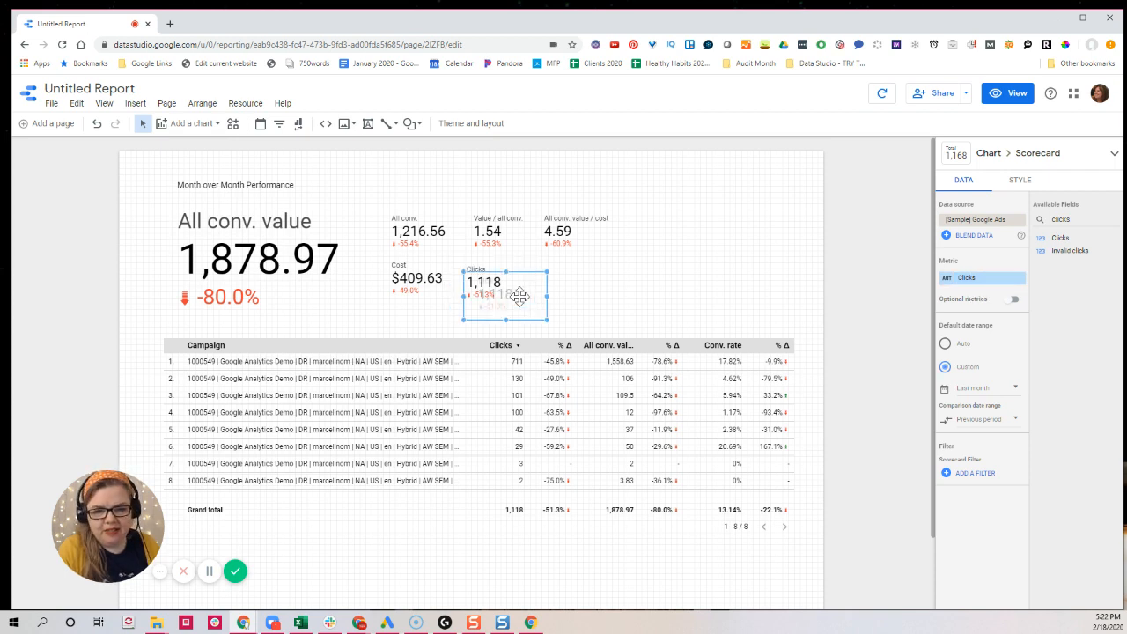
# Duplicate the Clicks scorecard, place the copy next to it in the lower row, and set its metric to Avg. CPC
pyautogui.moveTo(519, 296); pyautogui.dragTo(548, 291)
pyautogui.doubleClick(1059, 222)
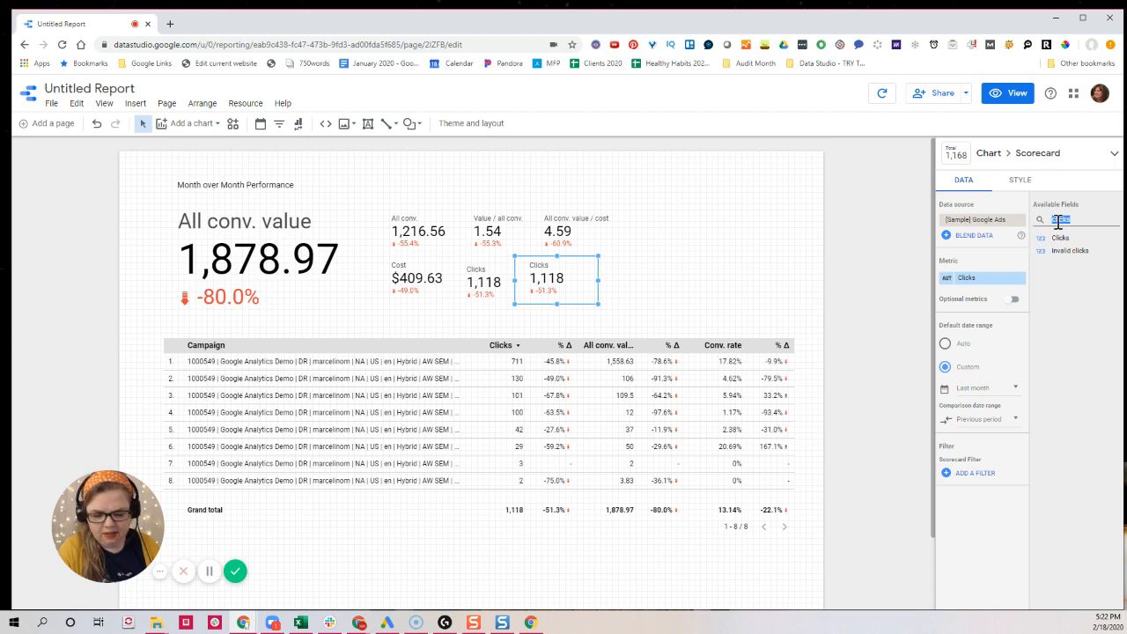
pyautogui.write('ctr')
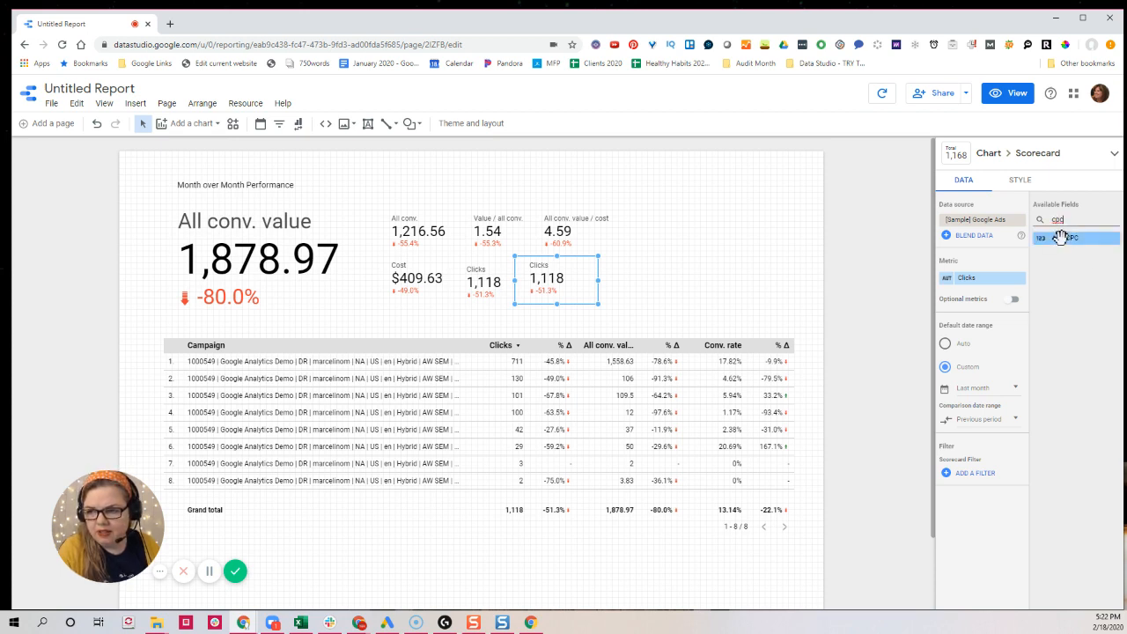
pyautogui.moveTo(1070, 238); pyautogui.dragTo(980, 287)
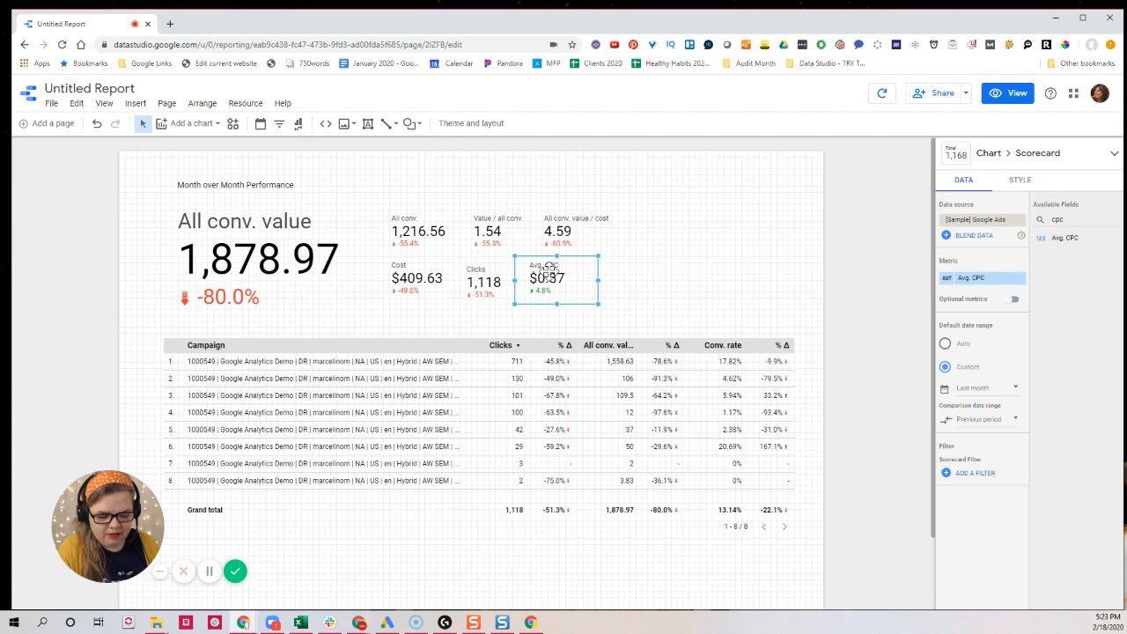
# Duplicate the Avg. CPC scorecard to the end of the lower row and set the copy's metric to CTR
pyautogui.moveTo(548, 268); pyautogui.dragTo(613, 284)
pyautogui.doubleClick(1055, 219)
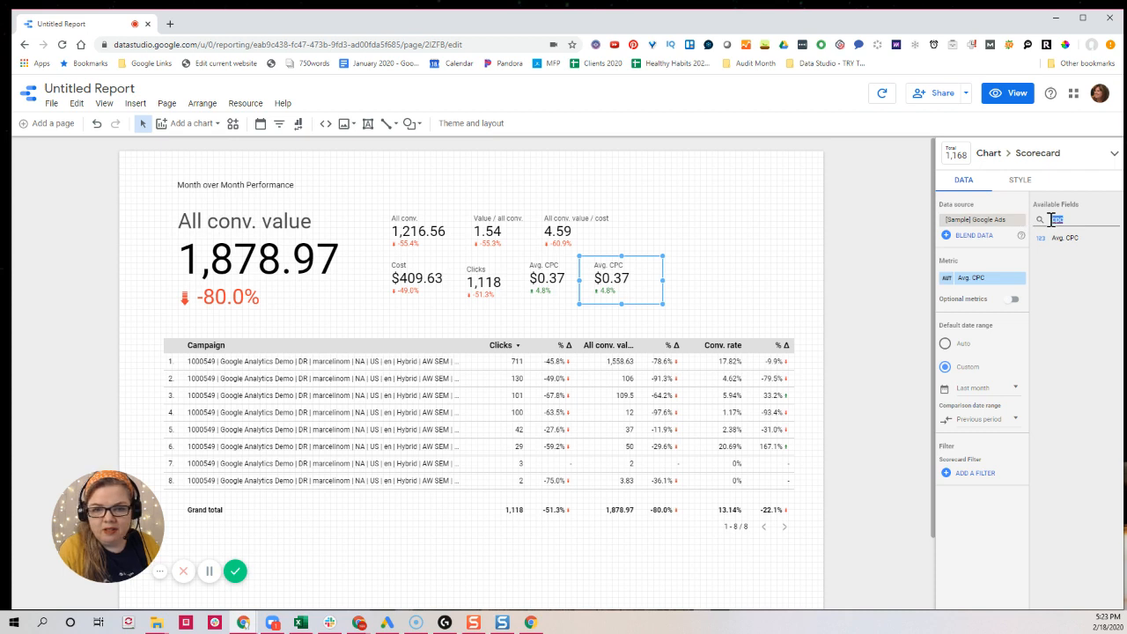
pyautogui.write('c')
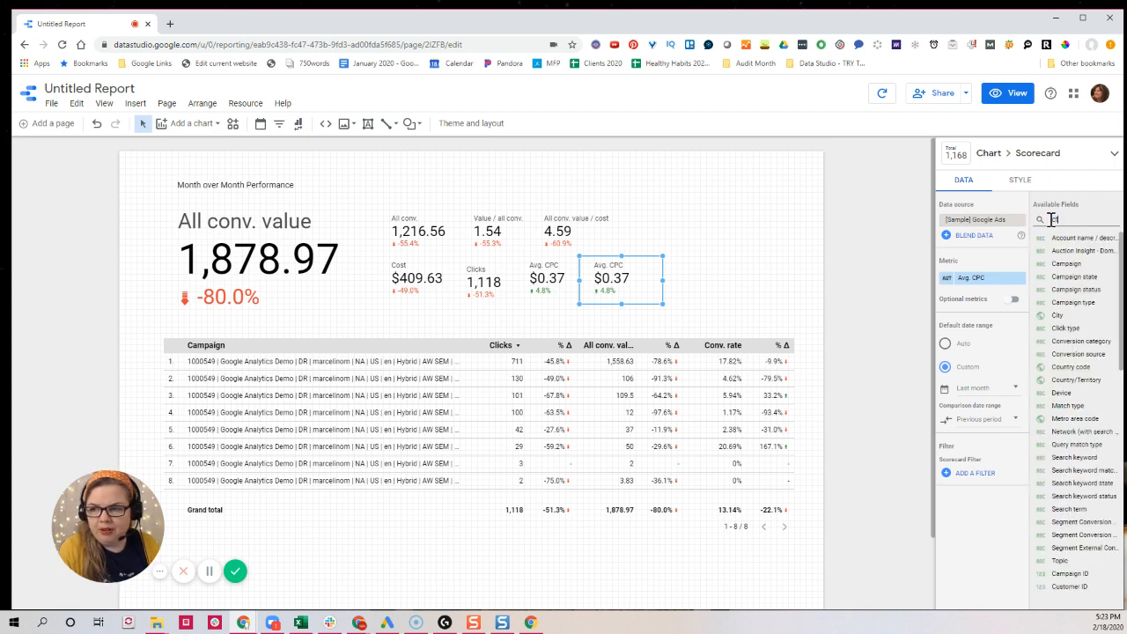
pyautogui.write('tr')
pyautogui.moveTo(1054, 242); pyautogui.dragTo(968, 281)
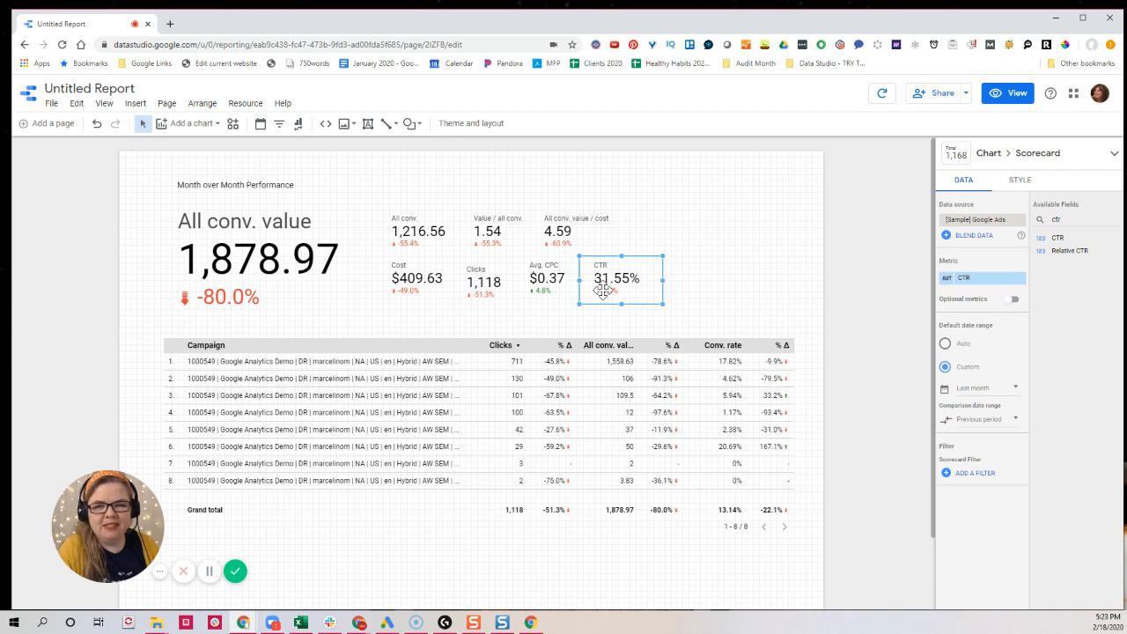
# Copy the CTR scorecard to the end of the upper row with Conv. rate as its metric, and align Value / all conv. above Clicks
pyautogui.hotkey('ctrl', 'd')
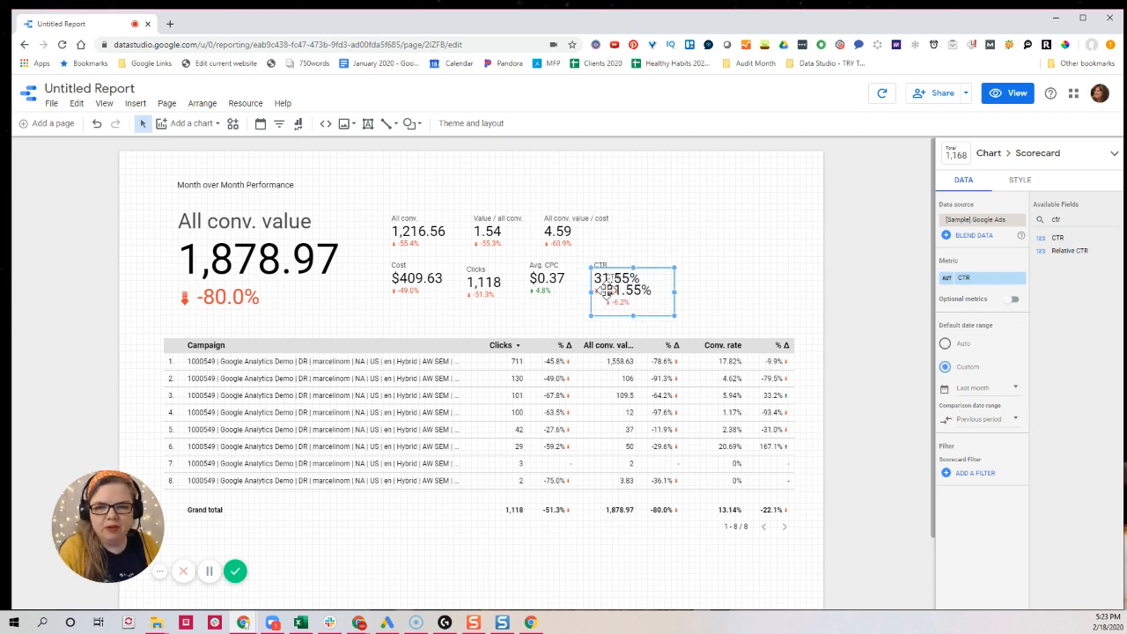
pyautogui.moveTo(607, 291); pyautogui.dragTo(636, 235)
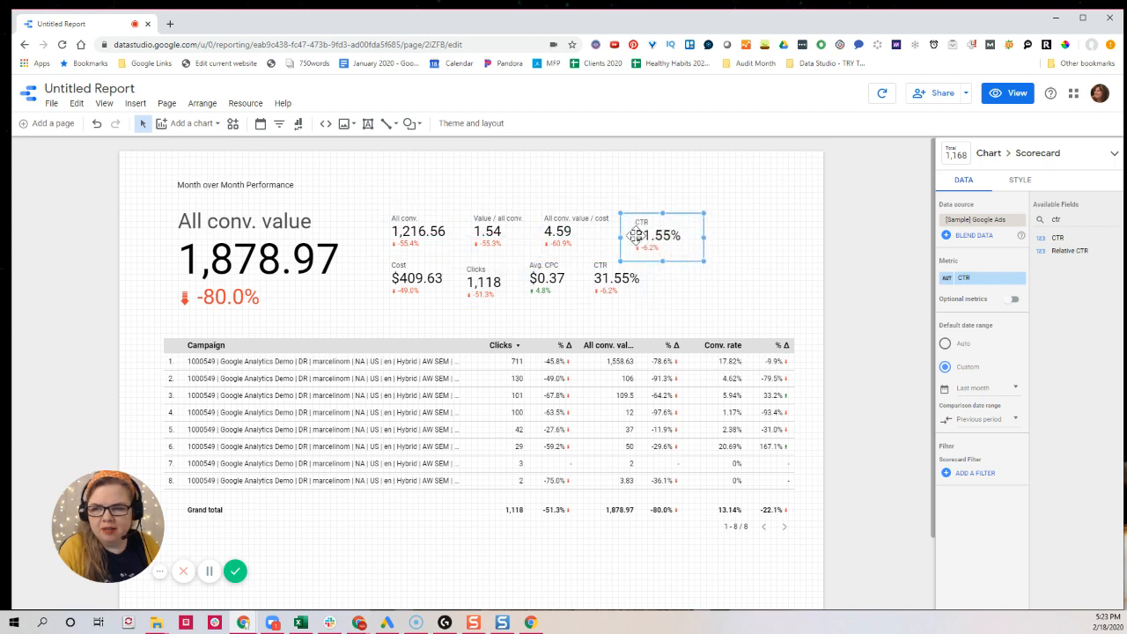
pyautogui.doubleClick(1061, 218)
pyautogui.write('conv')
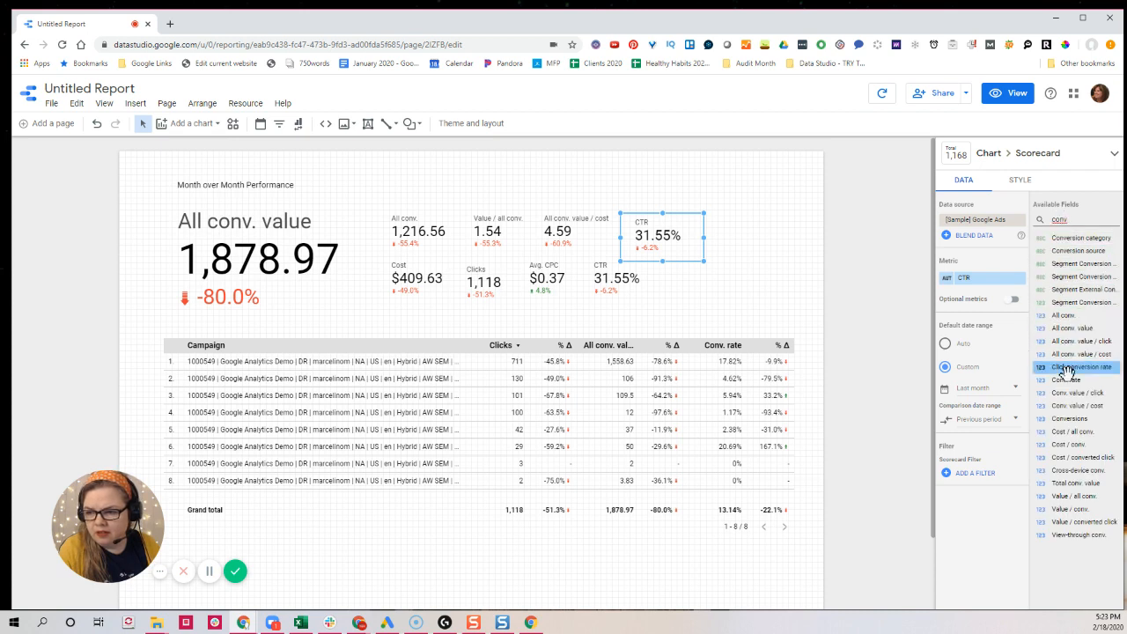
pyautogui.moveTo(1067, 353); pyautogui.dragTo(974, 291)
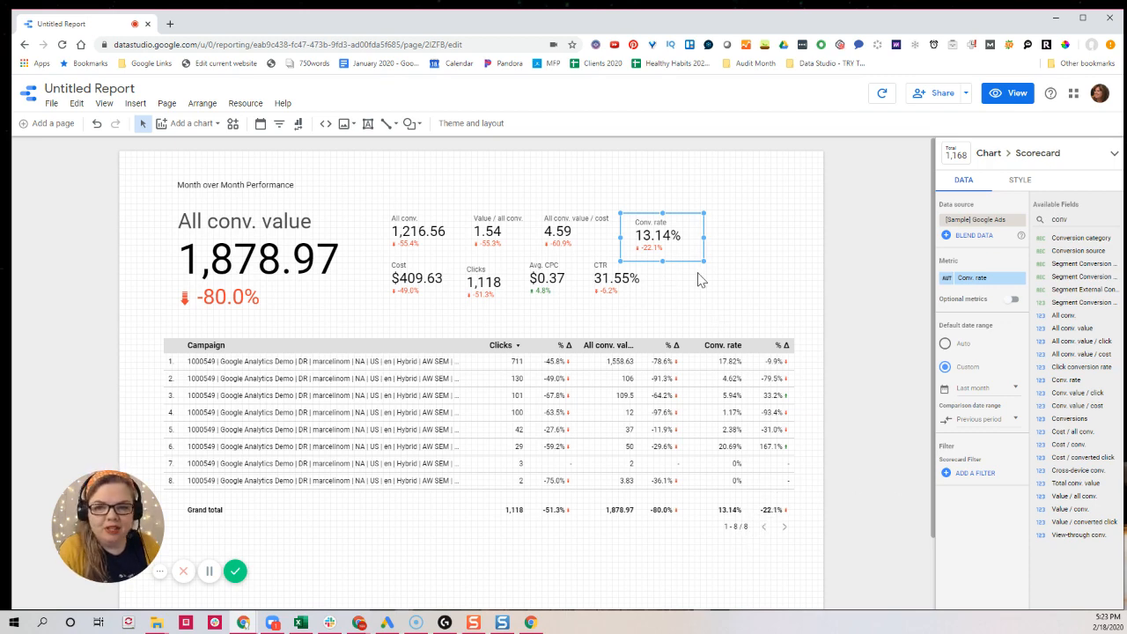
pyautogui.moveTo(662, 245); pyautogui.dragTo(667, 247)
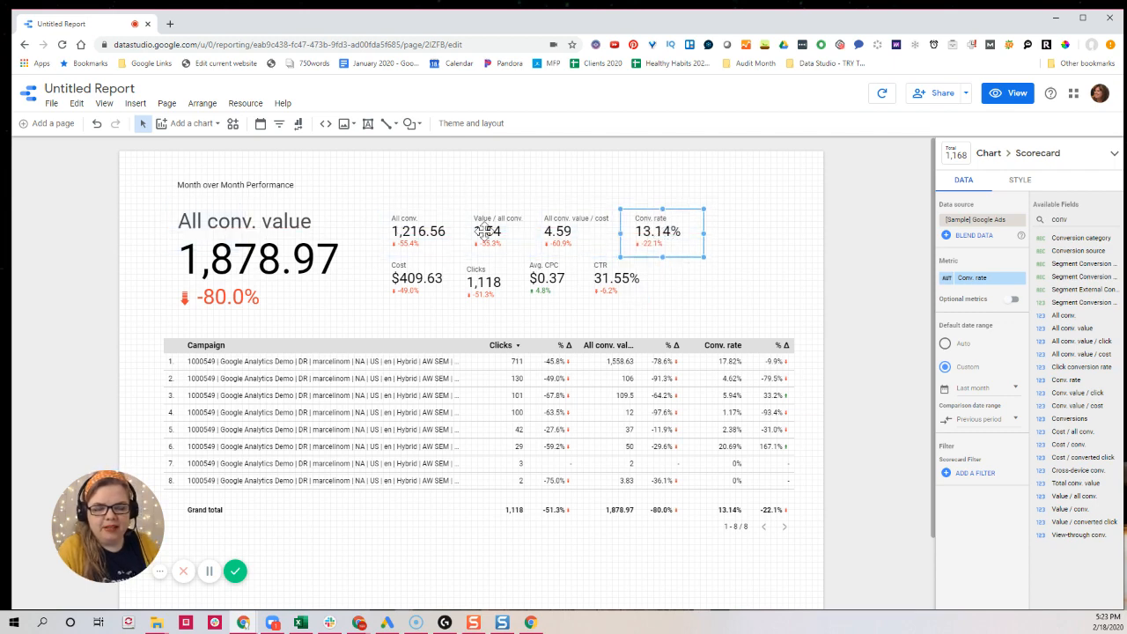
pyautogui.moveTo(481, 233); pyautogui.dragTo(480, 236)
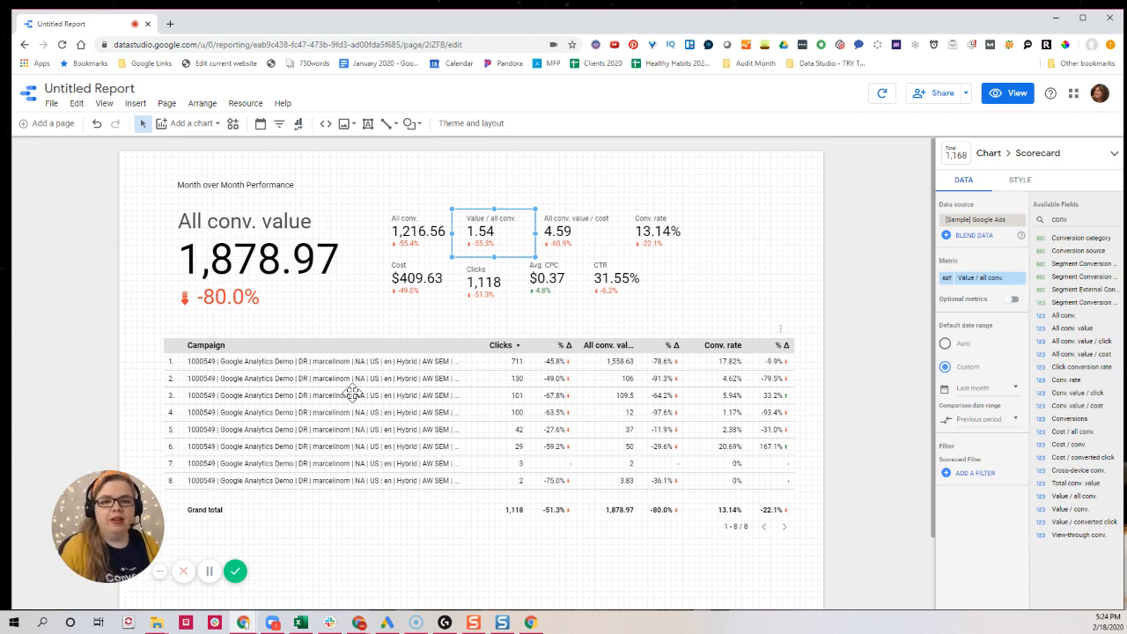
# Add a blank page to the report and duplicate Page 1 as a further page
pyautogui.click(74, 132)
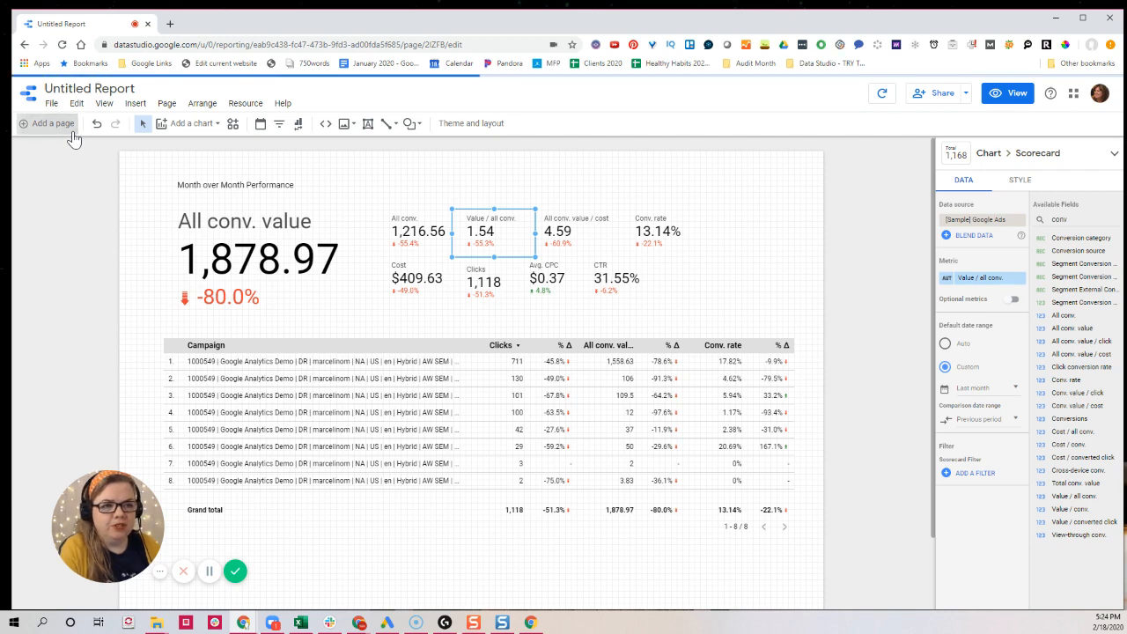
pyautogui.click(72, 125)
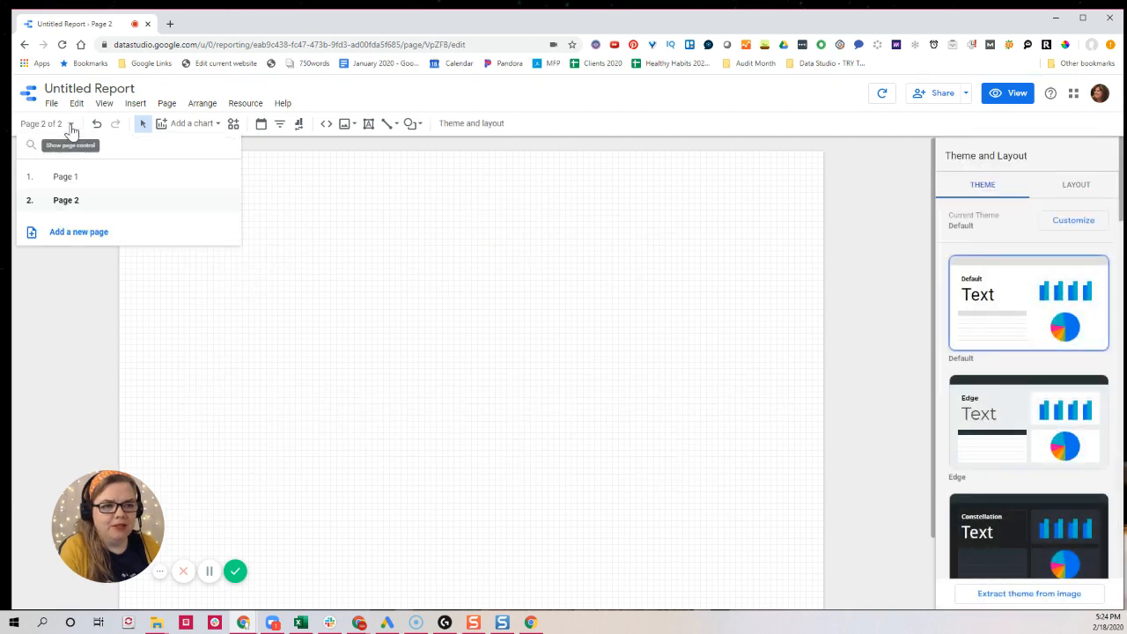
pyautogui.click(74, 179)
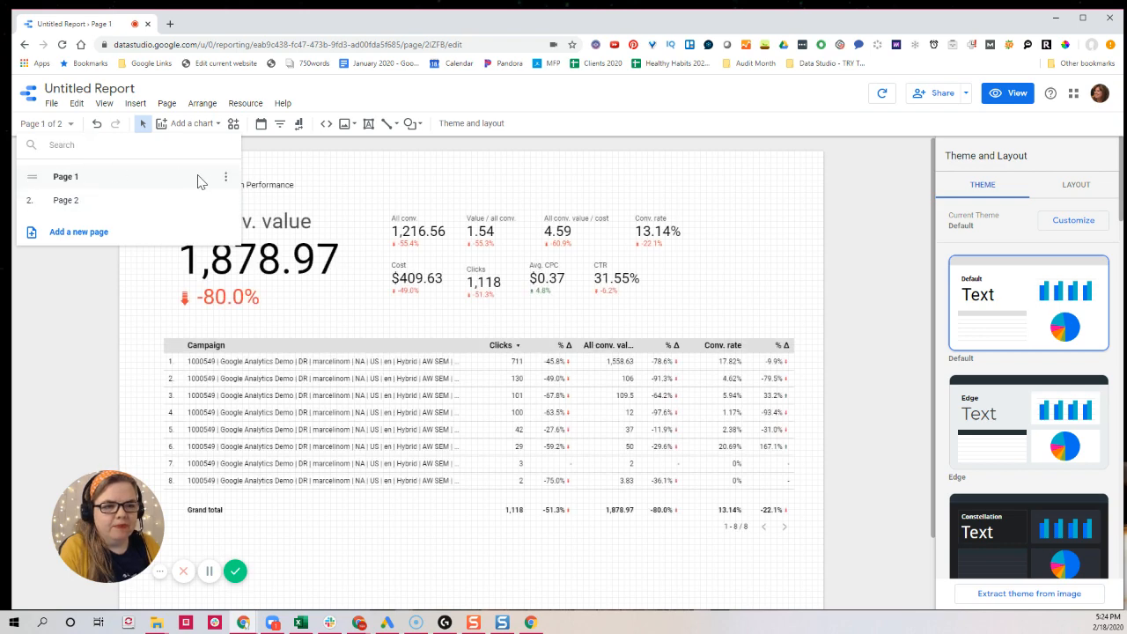
pyautogui.click(225, 179)
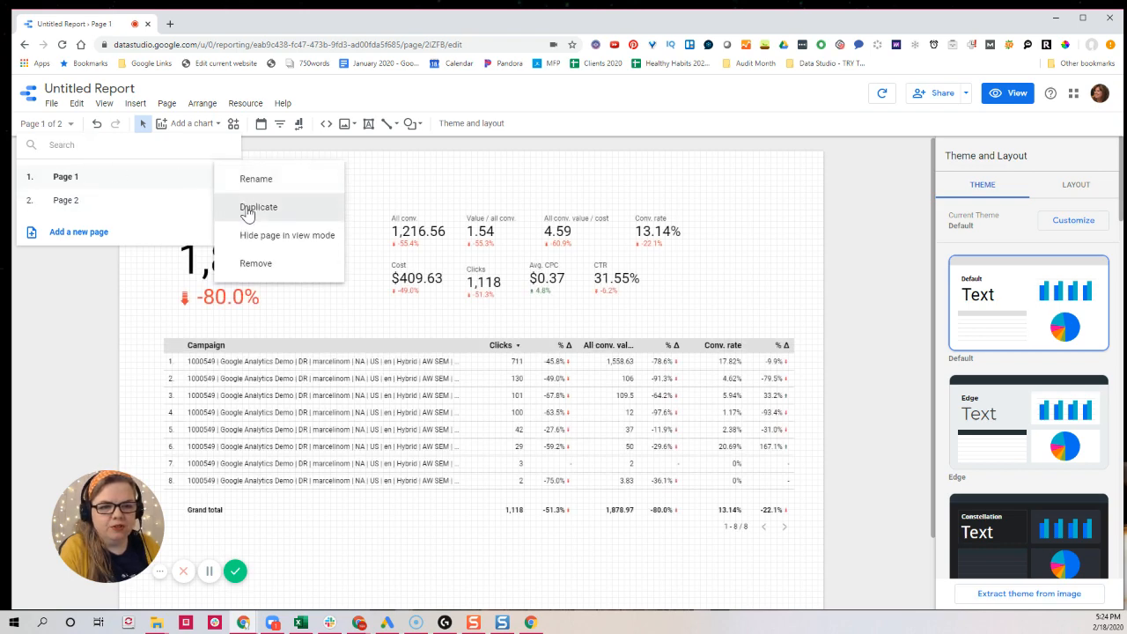
pyautogui.click(248, 207)
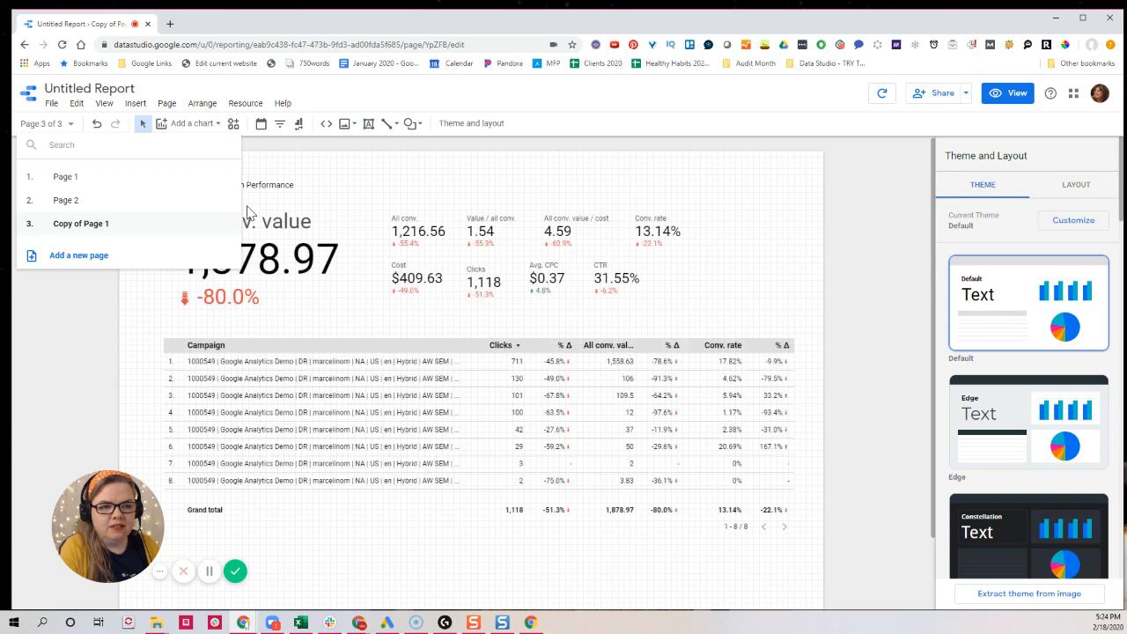
pyautogui.click(121, 326)
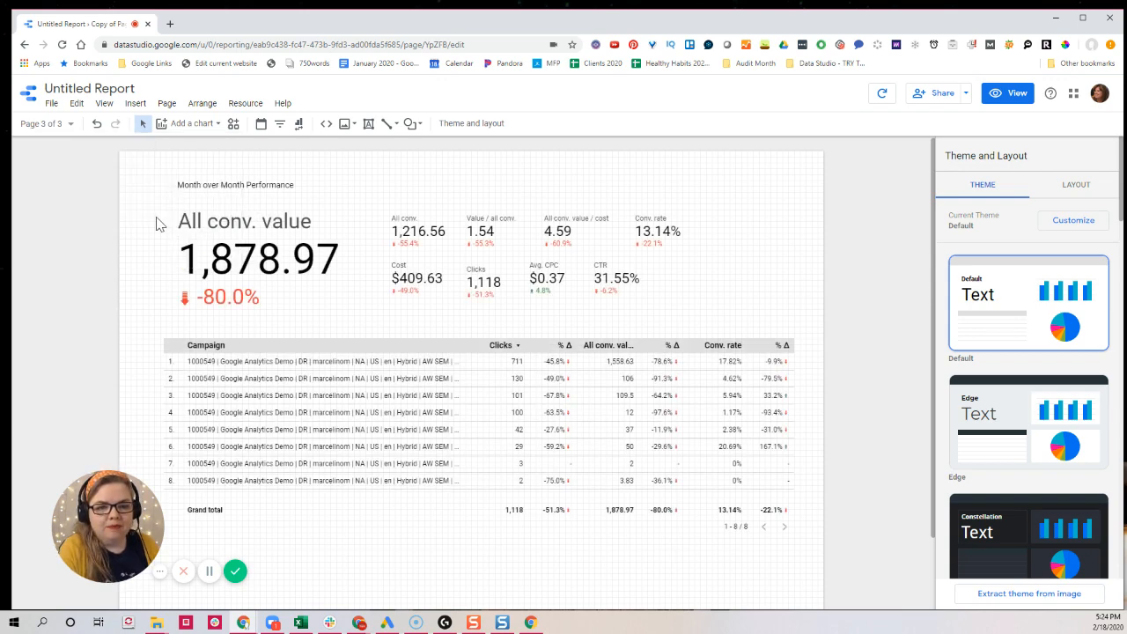
# Set the comparison date range of all scorecards on the duplicated page to Previous year
pyautogui.moveTo(158, 221); pyautogui.dragTo(712, 310)
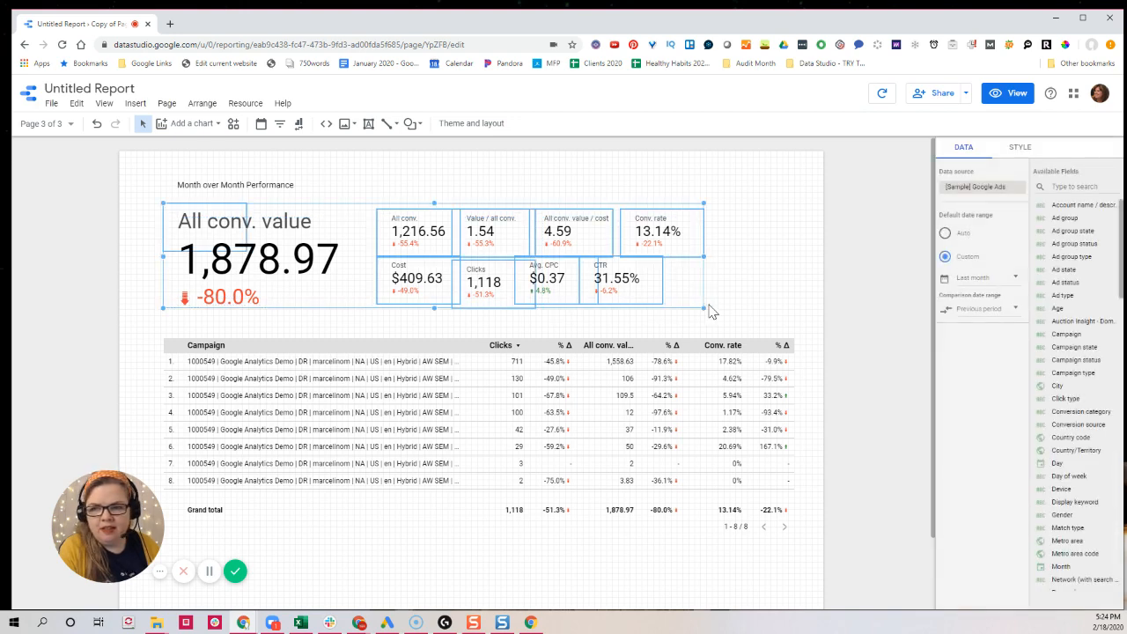
pyautogui.click(981, 314)
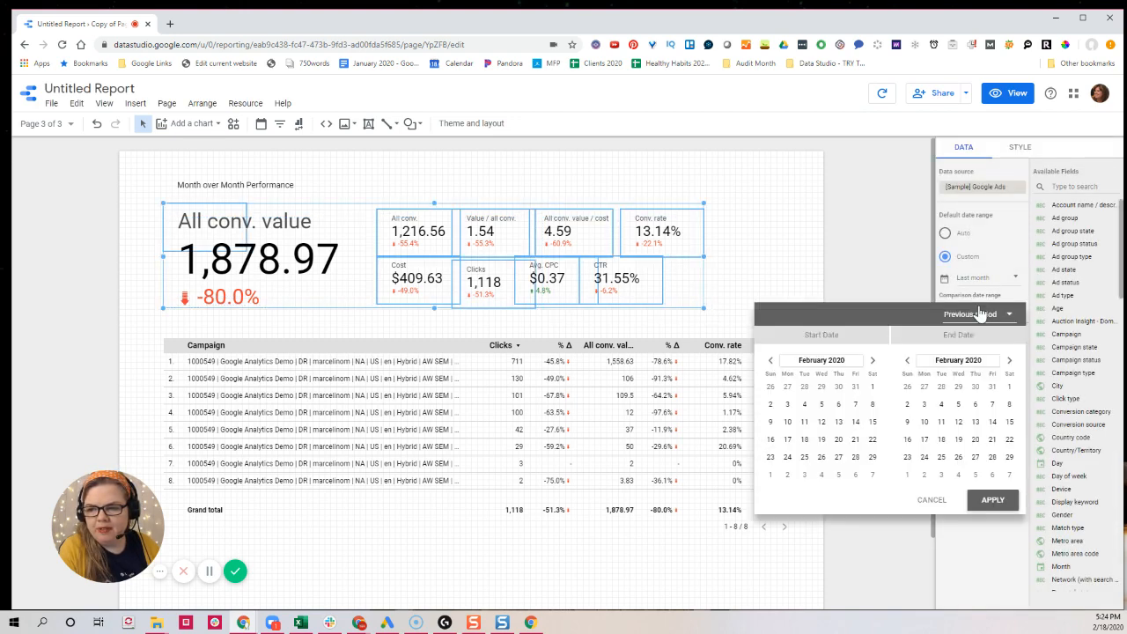
pyautogui.click(980, 314)
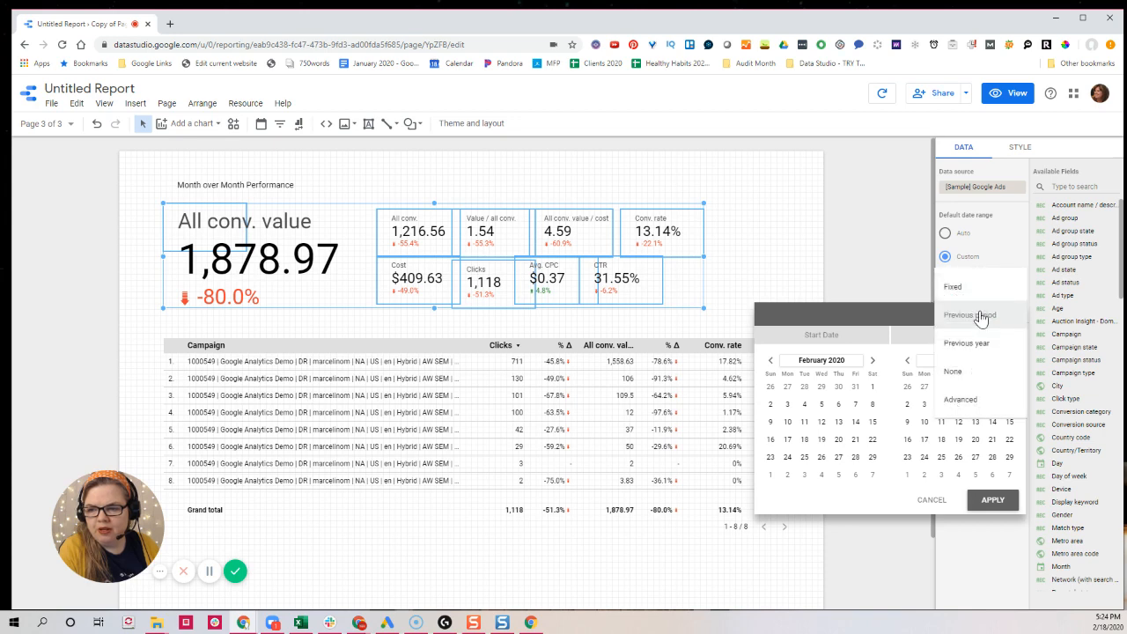
pyautogui.click(979, 344)
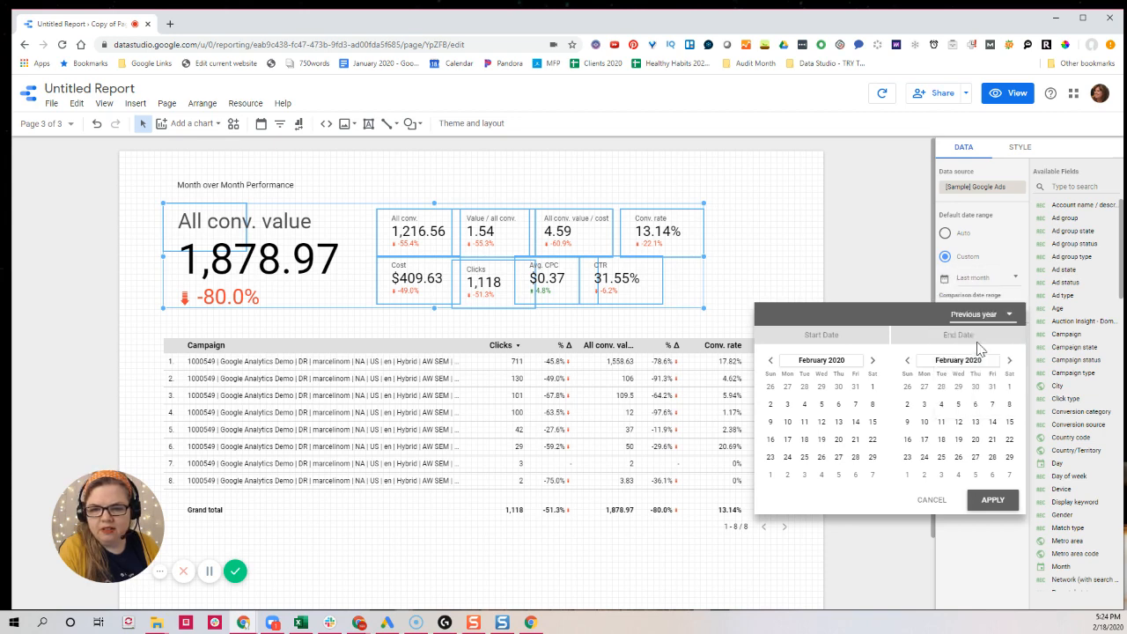
pyautogui.click(993, 499)
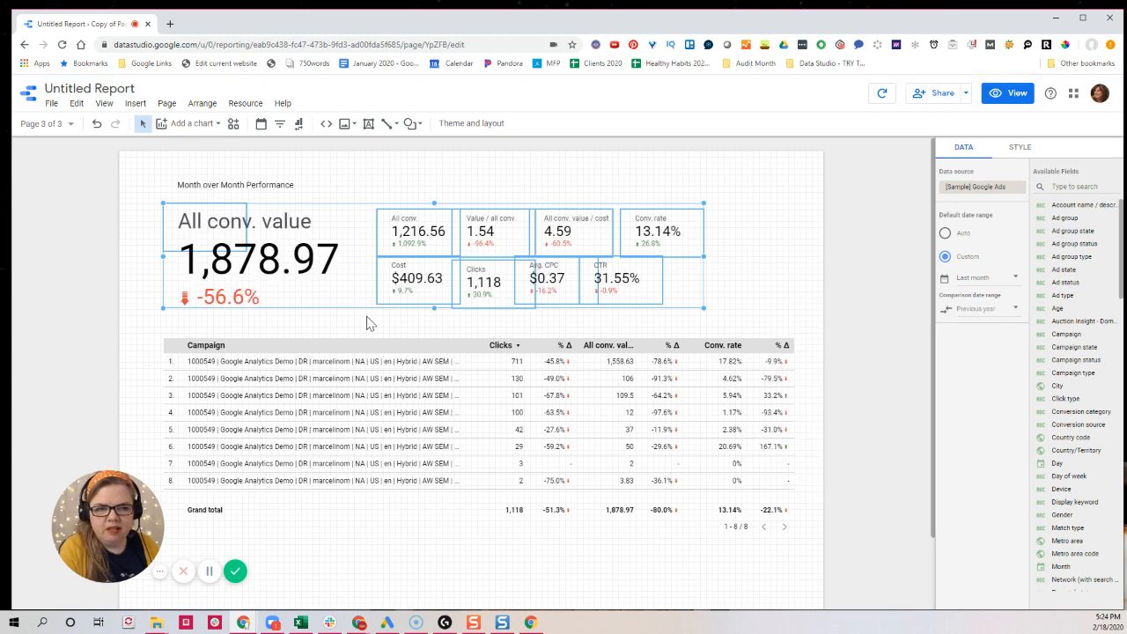
# Change the duplicated page's heading to "Year over Year Performance"
pyautogui.click(209, 183)
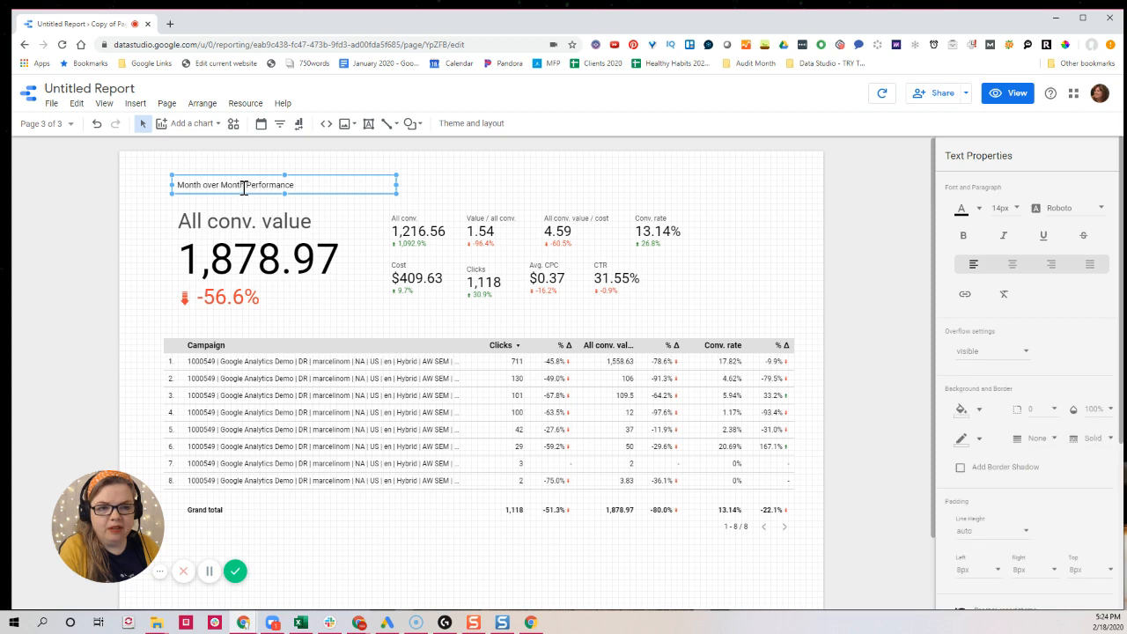
pyautogui.moveTo(245, 186); pyautogui.dragTo(161, 188)
pyautogui.write('Year')
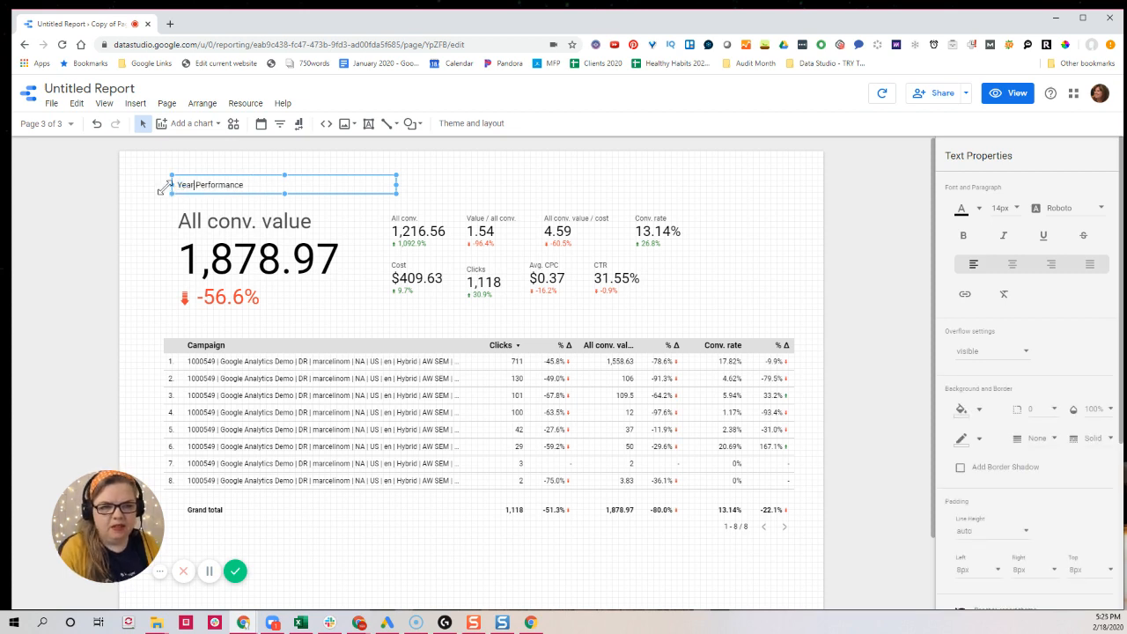
pyautogui.write(' over Year')
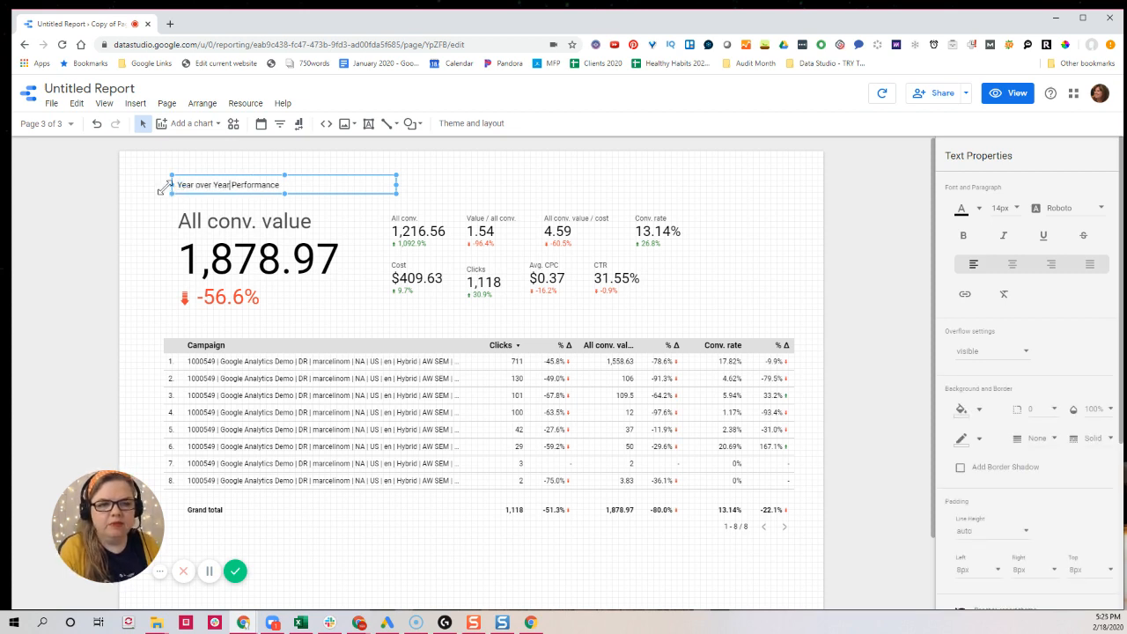
pyautogui.click(158, 264)
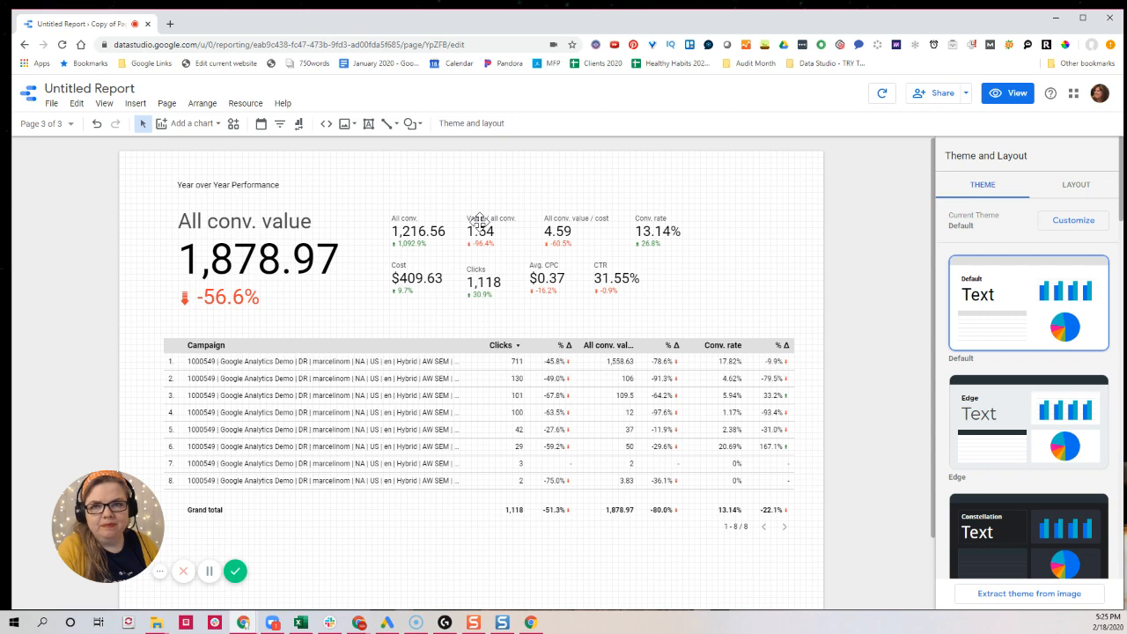
# Delete the campaign table from the year-over-year page
pyautogui.click(368, 379)
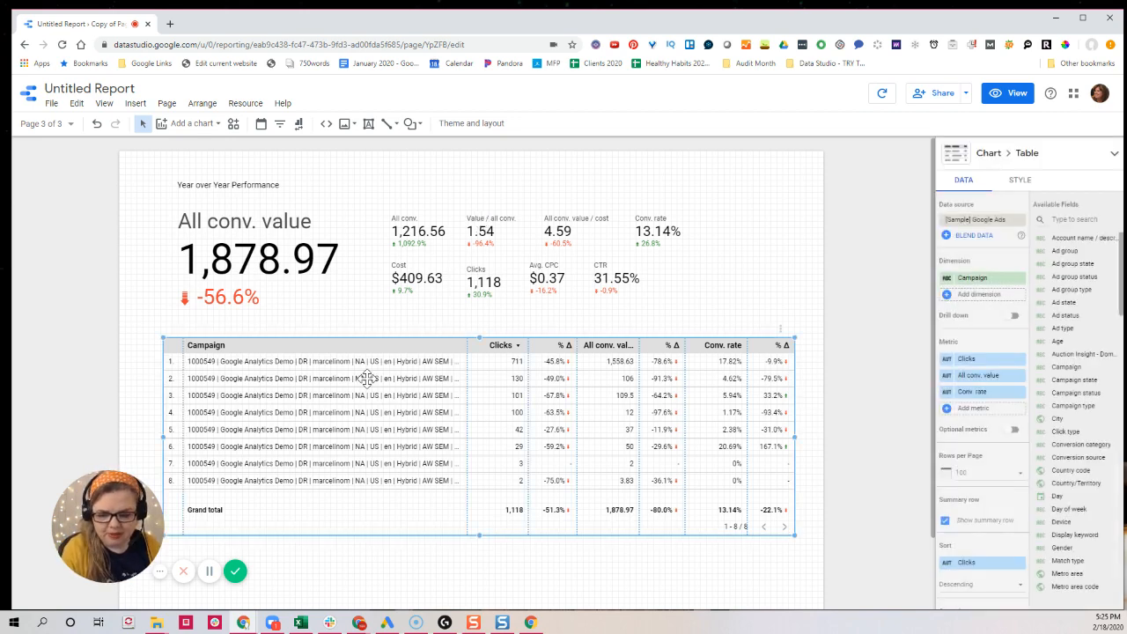
pyautogui.press('Delete')
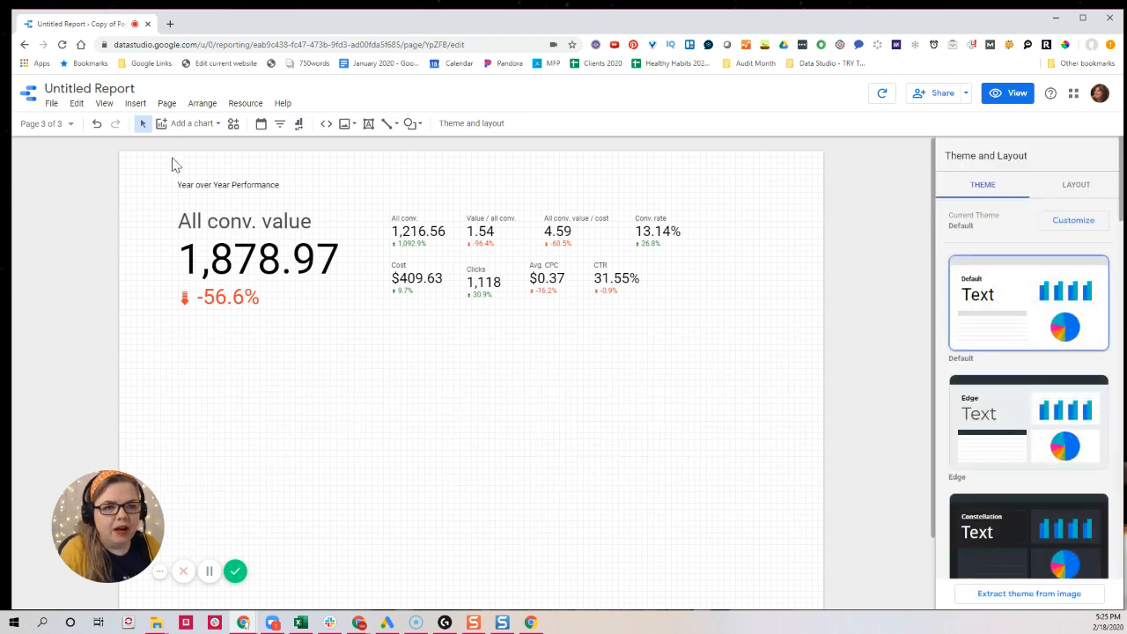
# Insert a column chart below the scorecards and widen it to span the page's content area
pyautogui.click(186, 128)
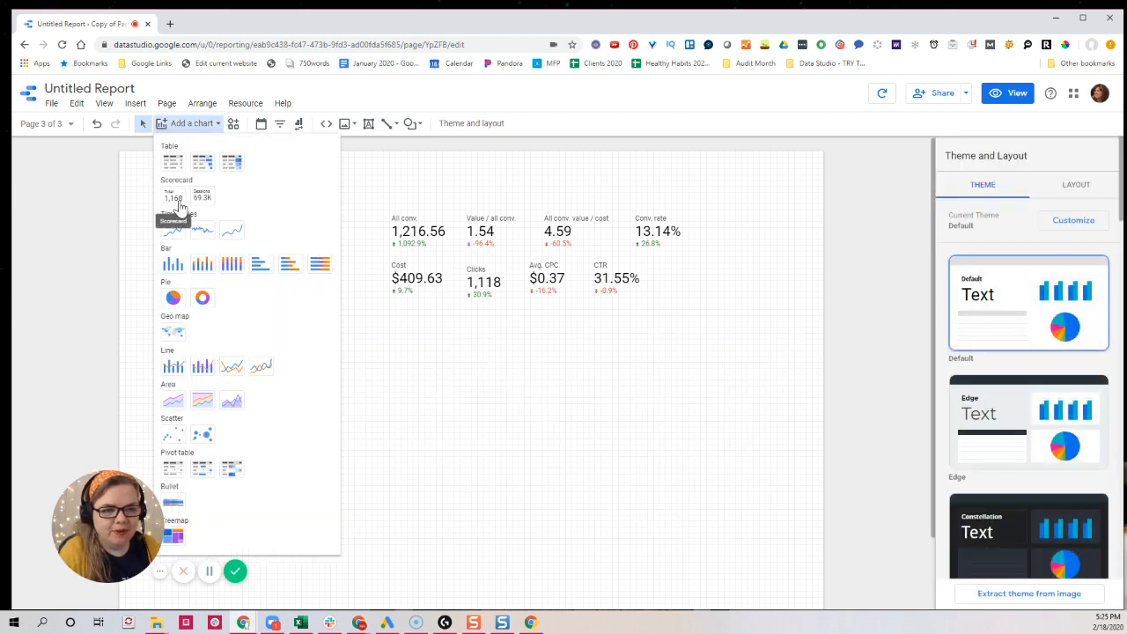
pyautogui.click(175, 266)
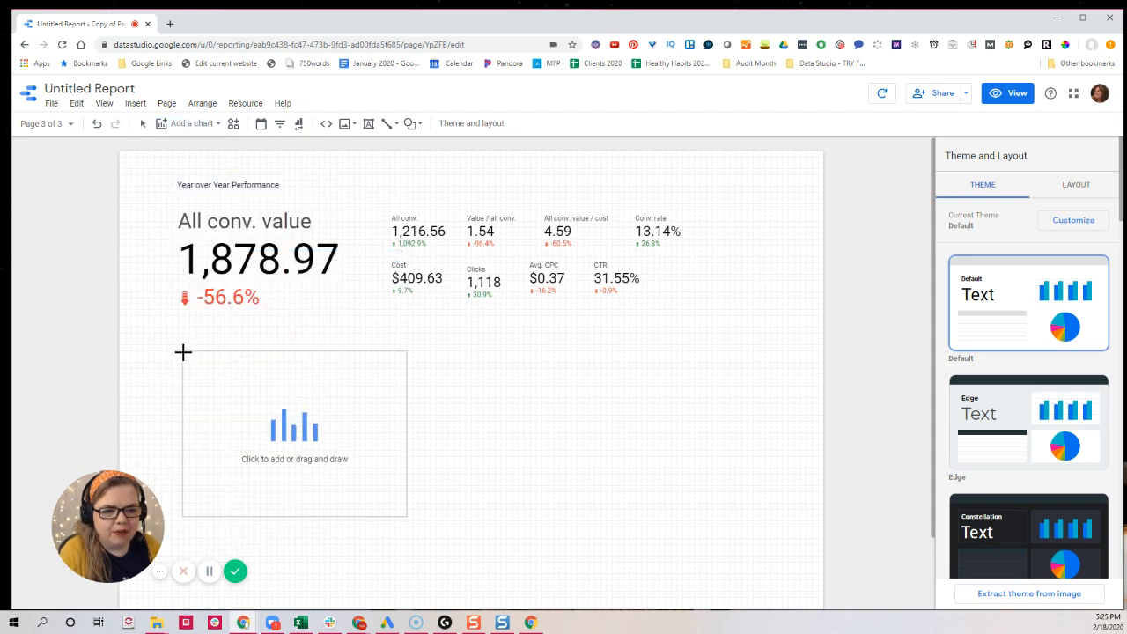
pyautogui.click(183, 352)
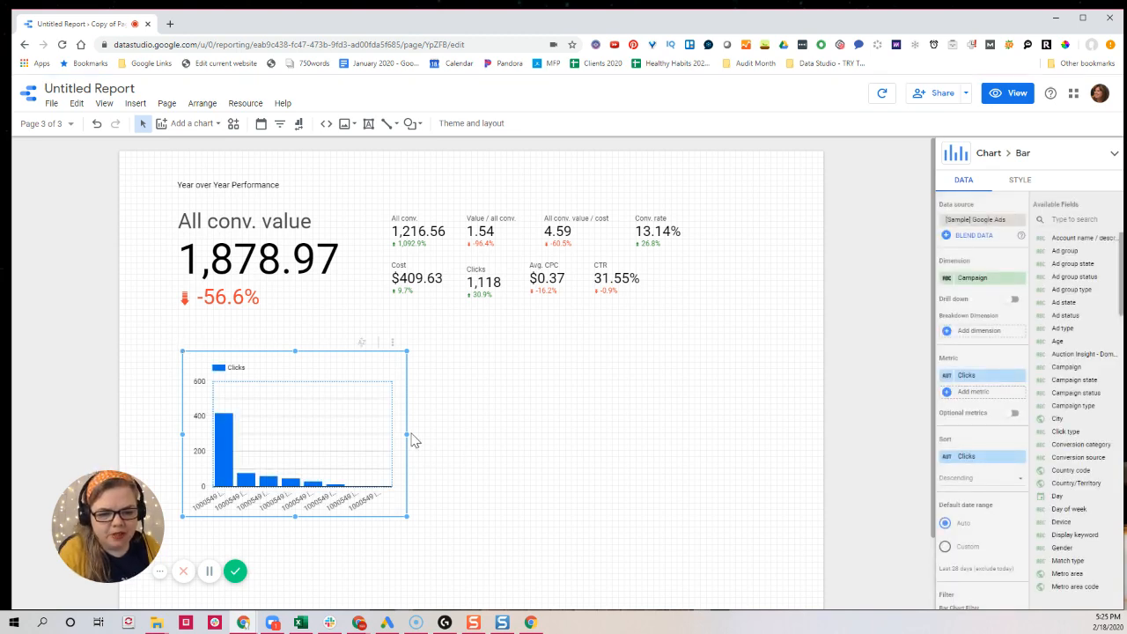
pyautogui.moveTo(405, 432); pyautogui.dragTo(753, 404)
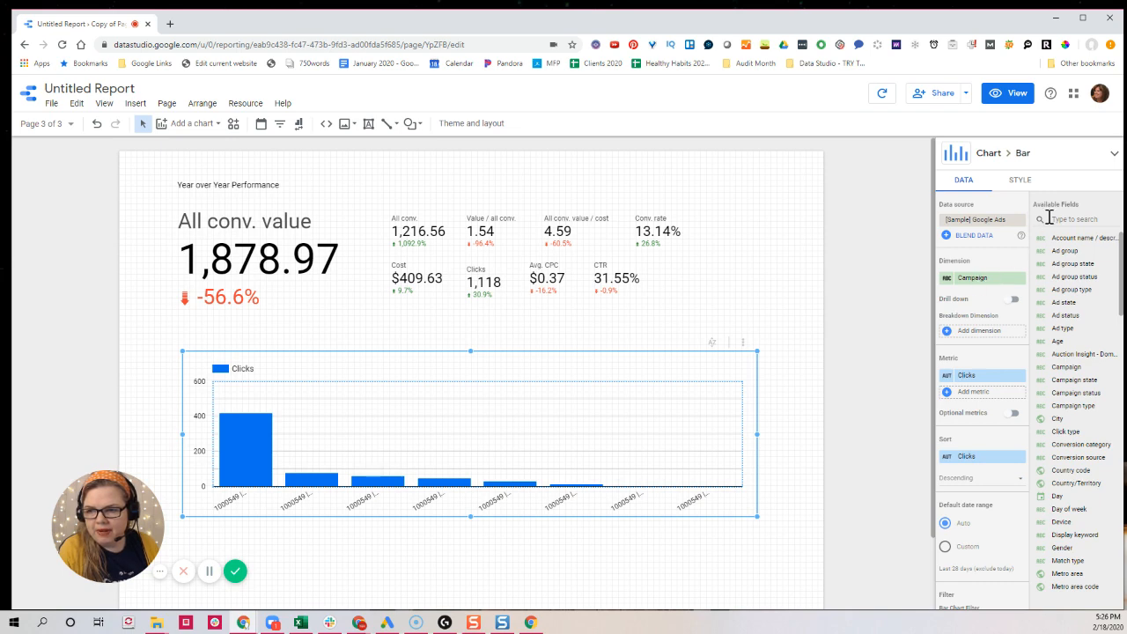
# Replace the column chart's Campaign dimension with Month
pyautogui.write('mo')
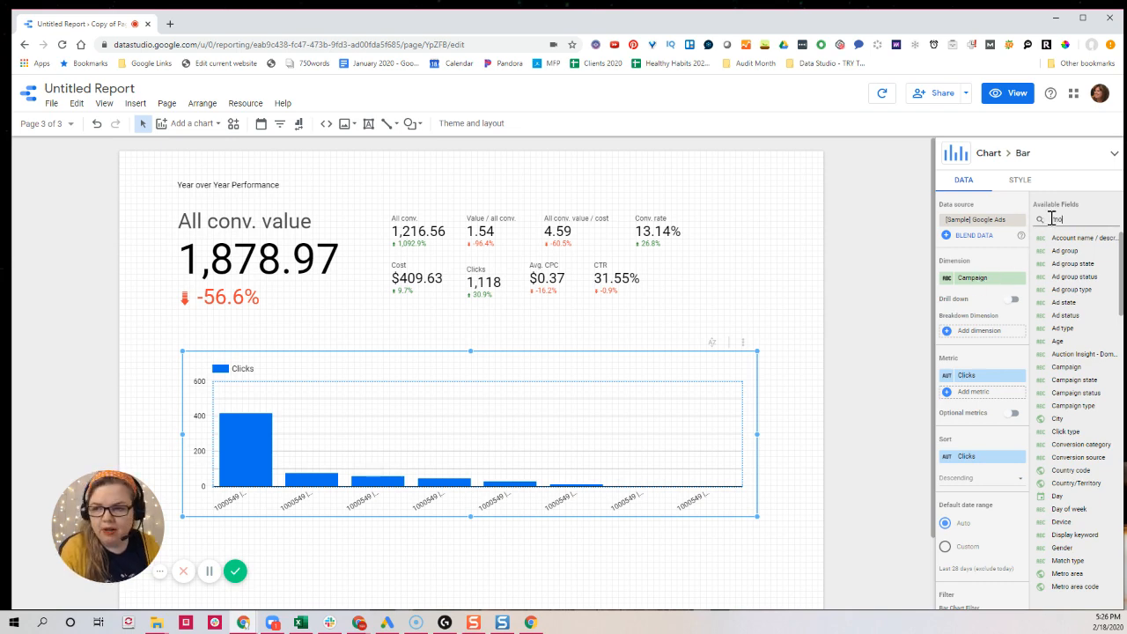
pyautogui.write('nth')
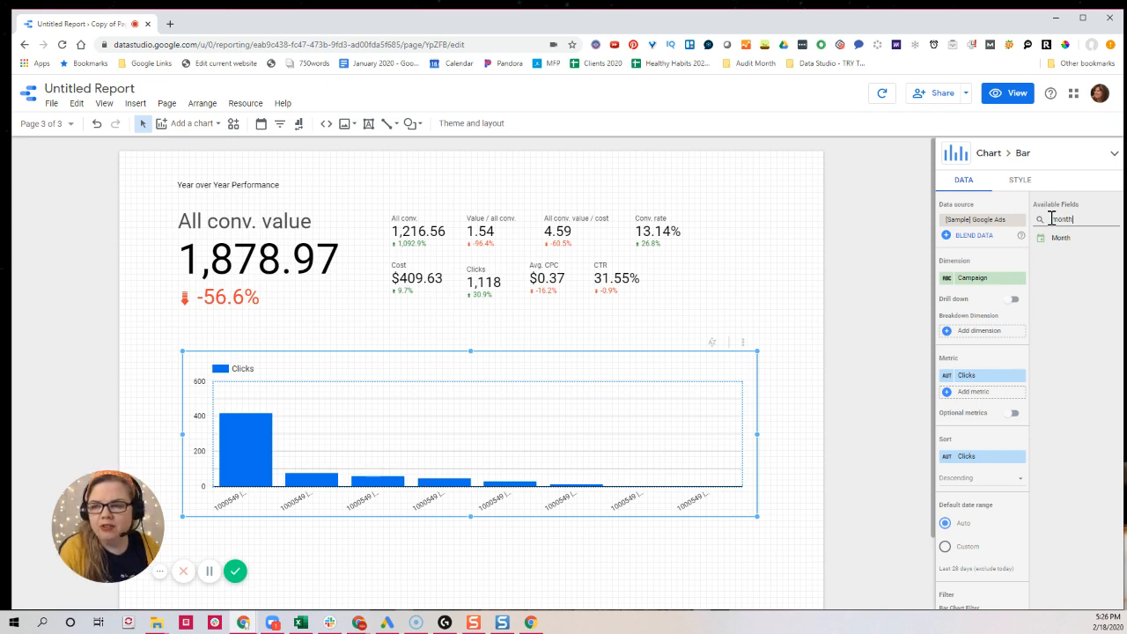
pyautogui.moveTo(1058, 237); pyautogui.dragTo(963, 281)
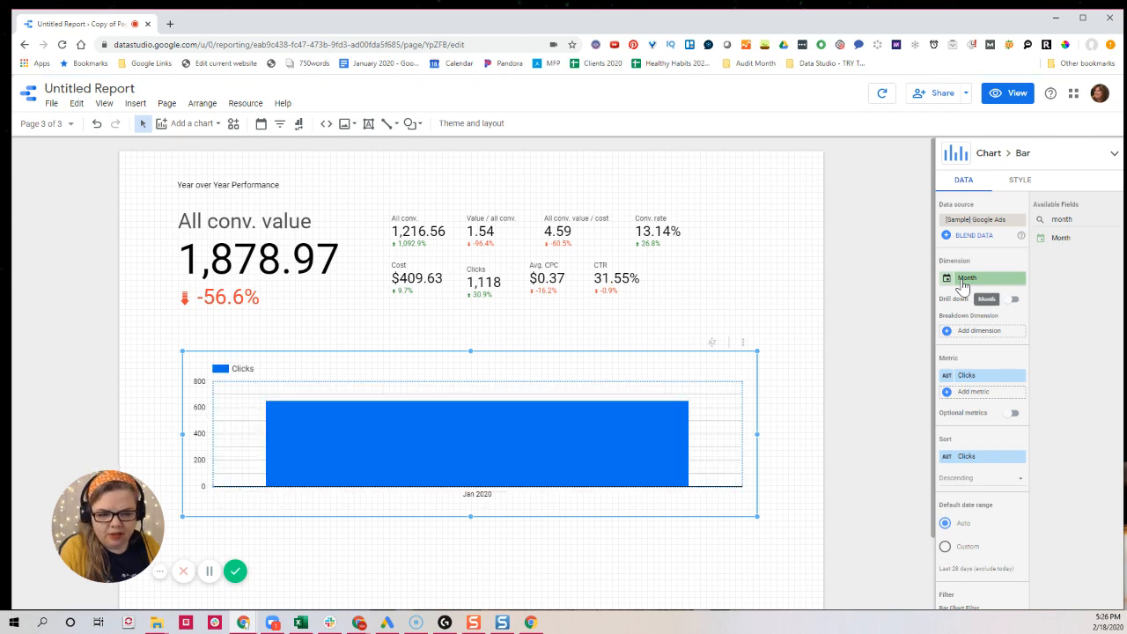
# Give the column chart a custom fixed date range from January 1, 2019 to January 31, 2020
pyautogui.scroll(-3, 977, 471)
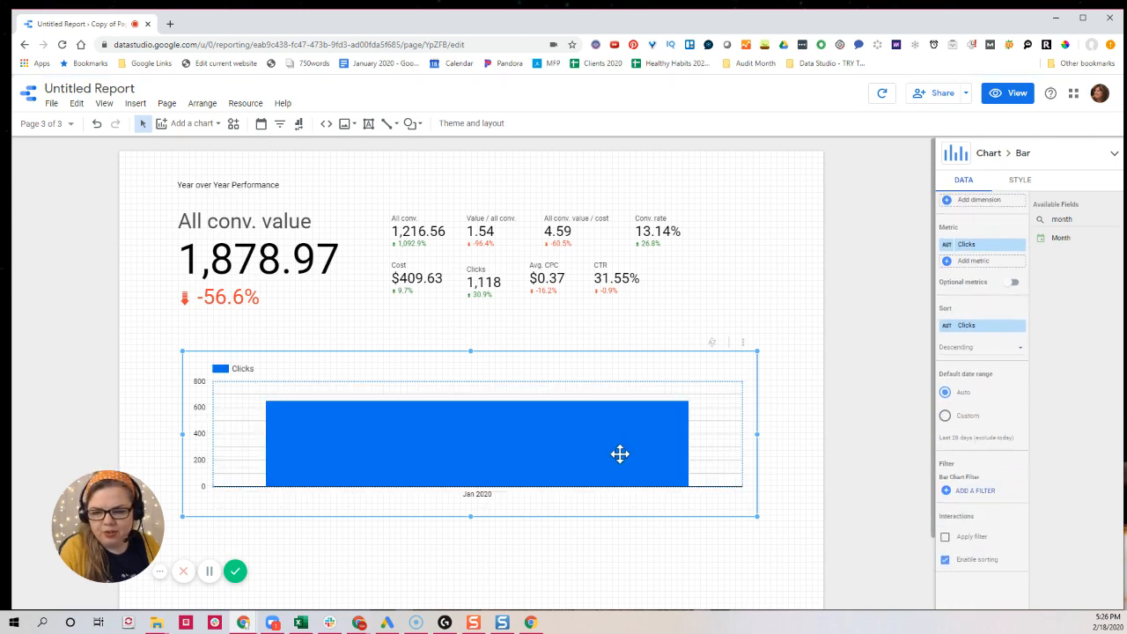
pyautogui.click(945, 417)
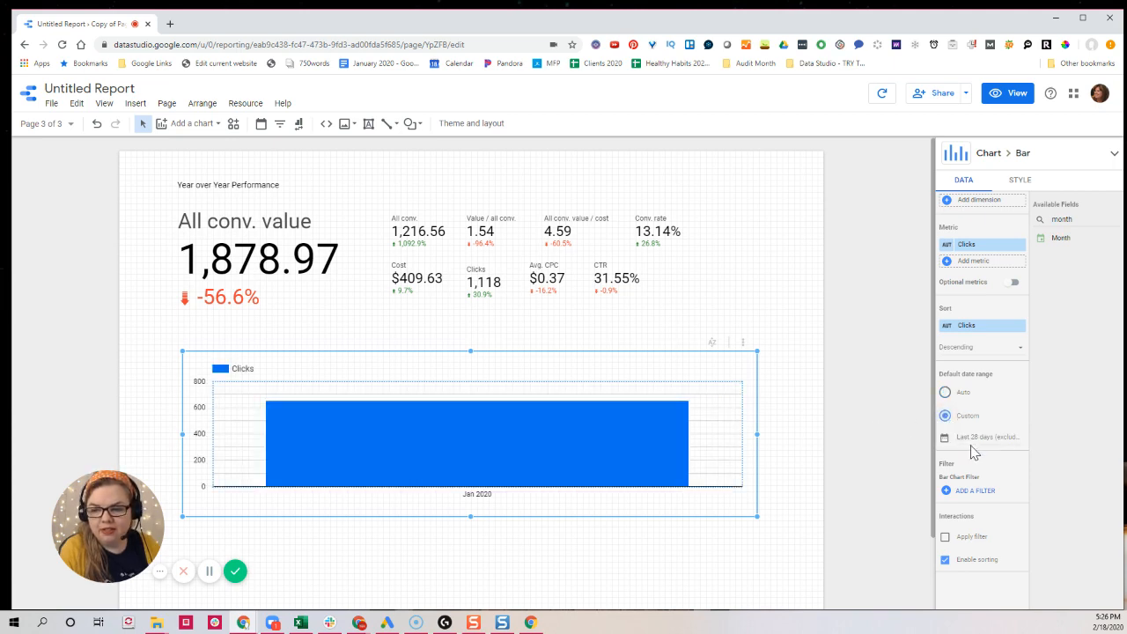
pyautogui.click(972, 442)
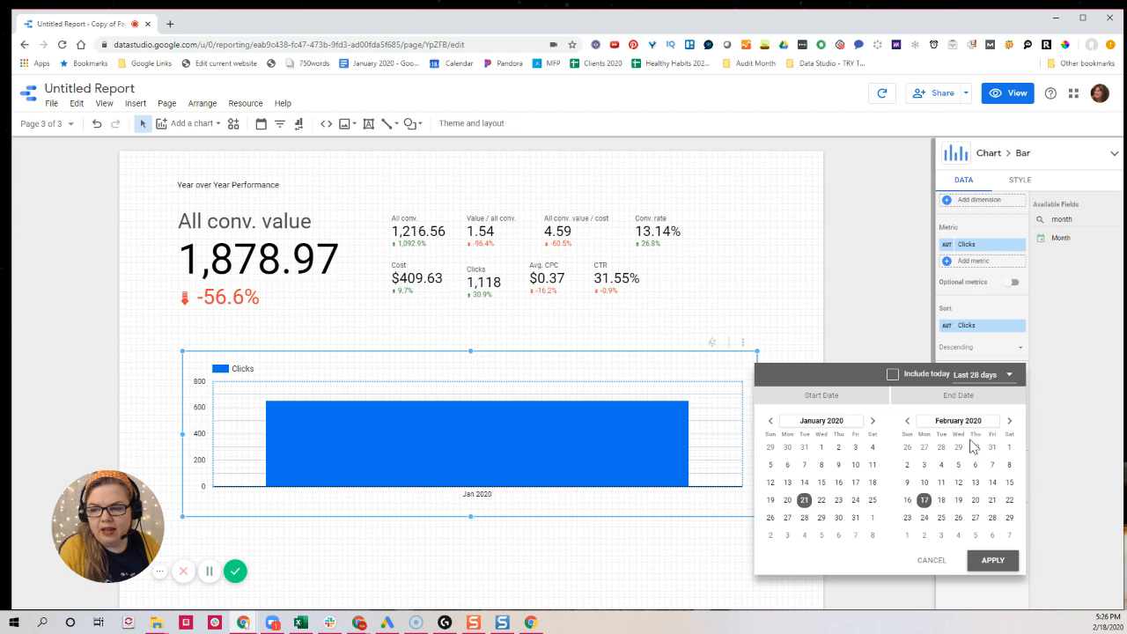
pyautogui.click(986, 376)
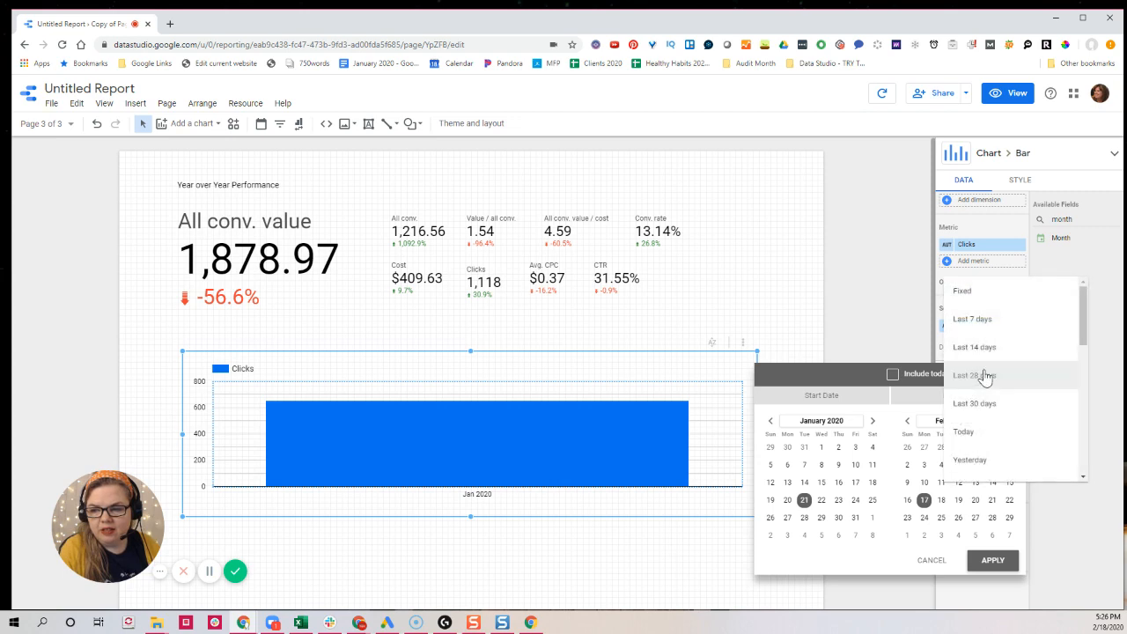
pyautogui.click(771, 425)
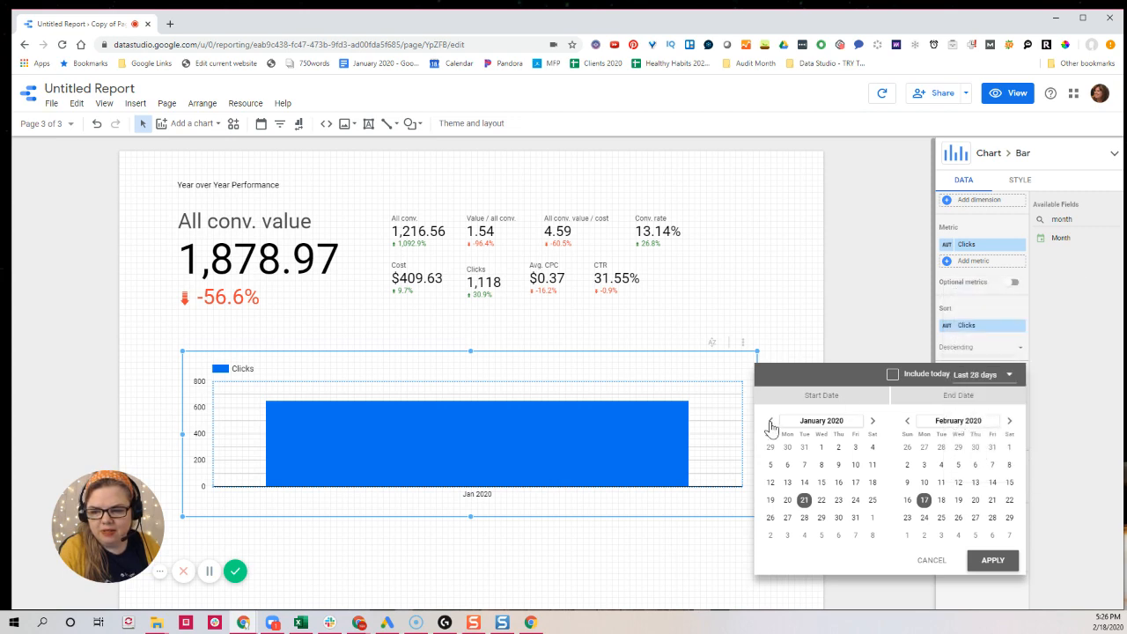
pyautogui.click(771, 425)
pyautogui.click(771, 425)
pyautogui.click(770, 426)
pyautogui.click(771, 424)
pyautogui.click(771, 424)
pyautogui.click(771, 423)
pyautogui.click(771, 424)
pyautogui.click(771, 424)
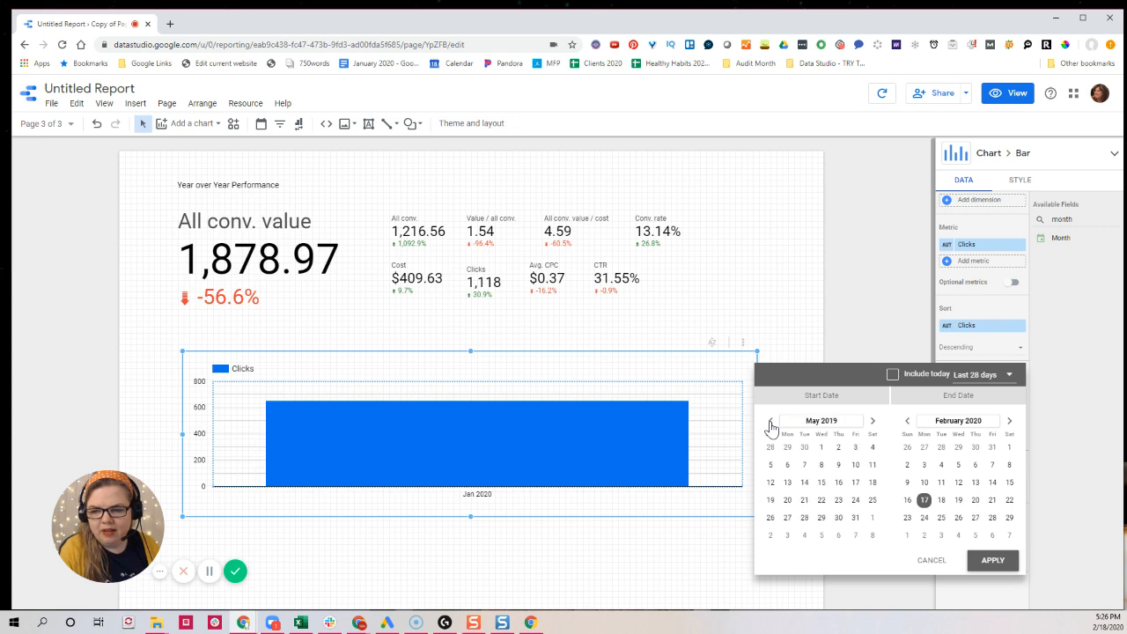
pyautogui.click(771, 424)
pyautogui.click(771, 424)
pyautogui.click(770, 425)
pyautogui.click(771, 426)
pyautogui.click(804, 448)
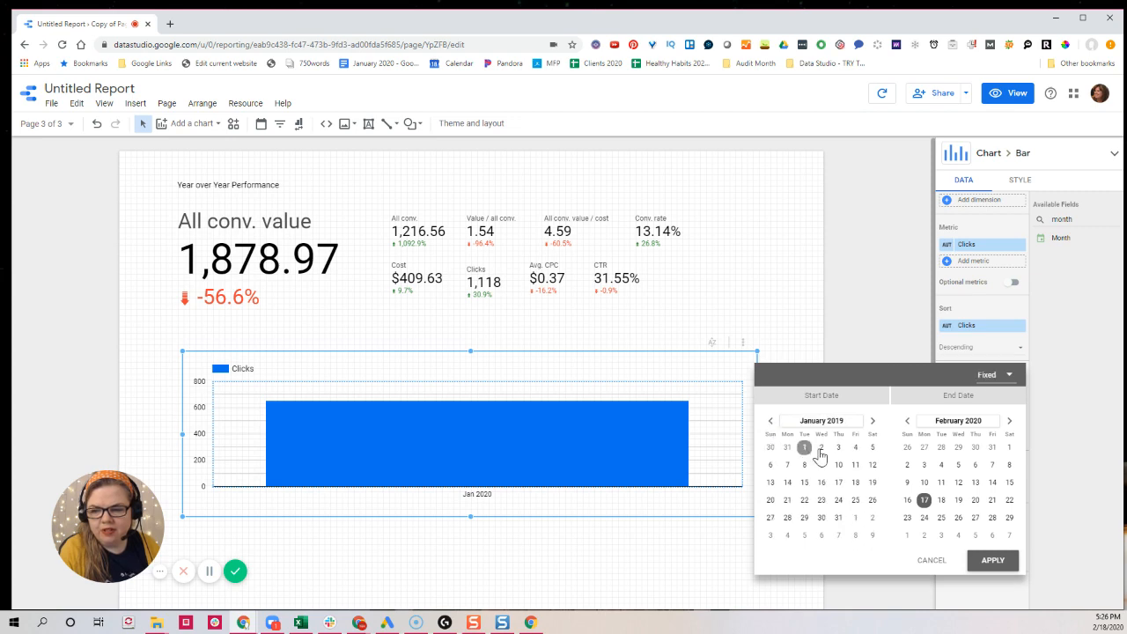
pyautogui.click(992, 449)
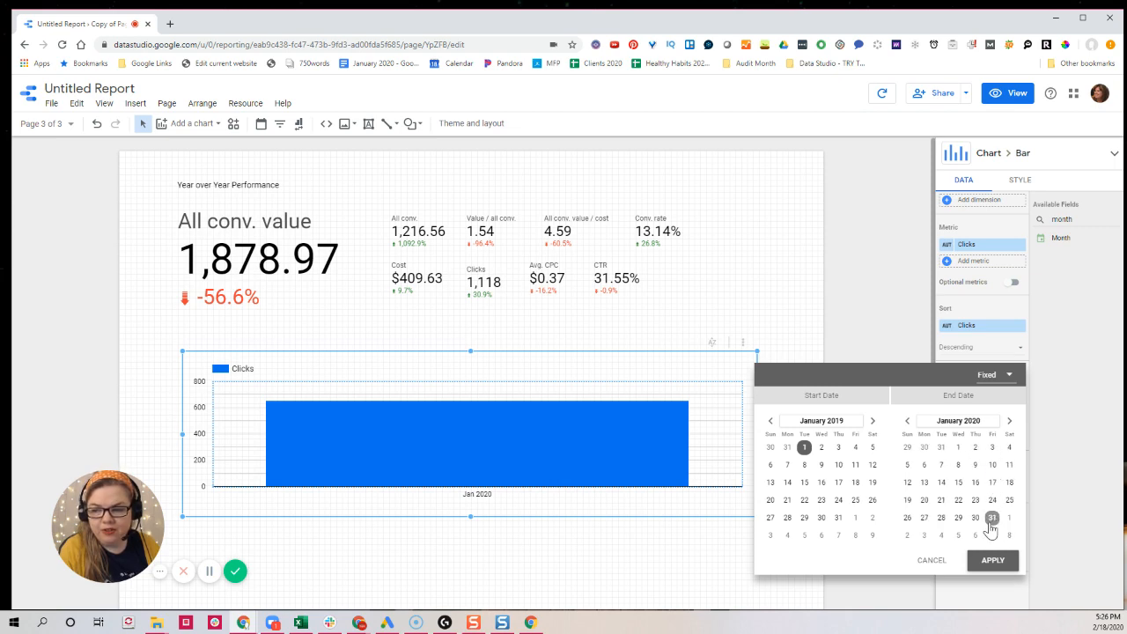
pyautogui.click(993, 561)
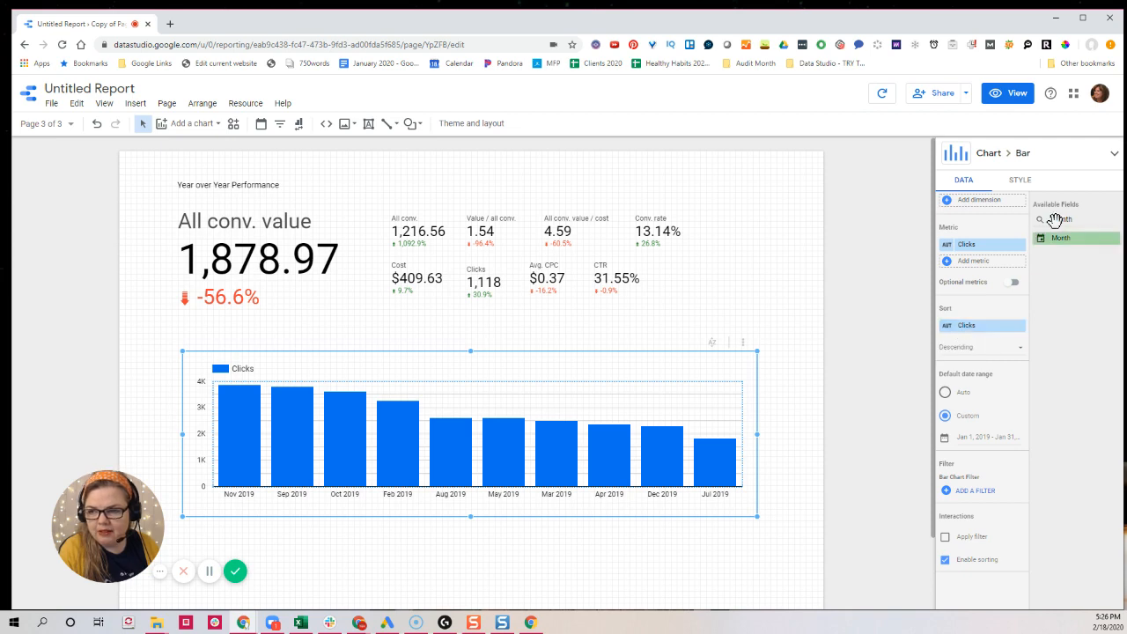
# Sort the column chart by Month in ascending order
pyautogui.moveTo(1058, 240); pyautogui.dragTo(966, 333)
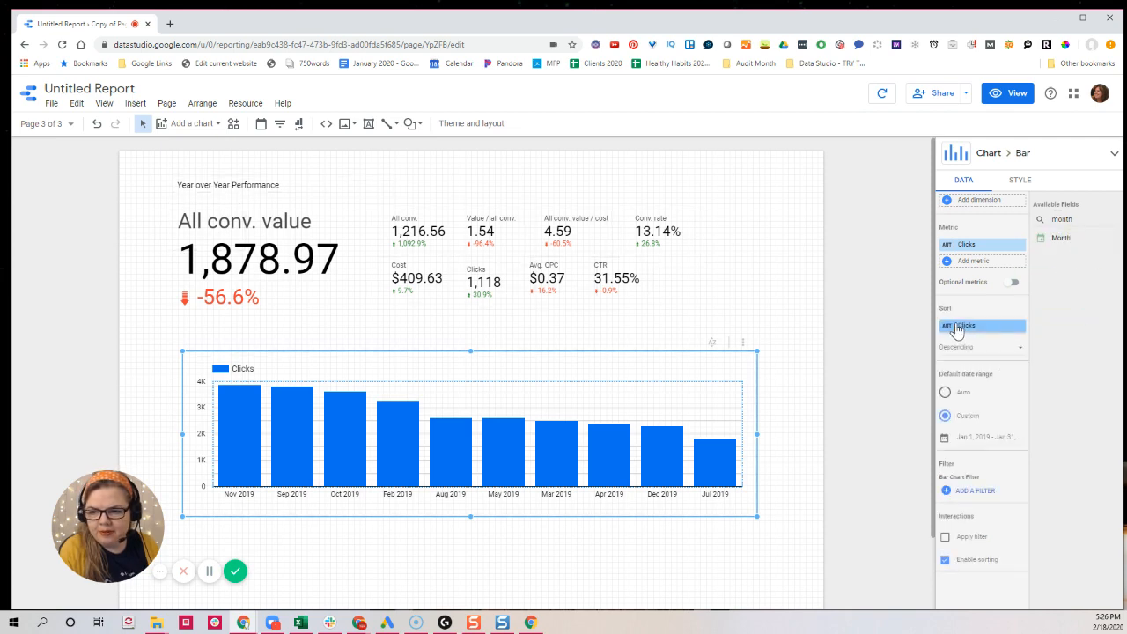
pyautogui.click(967, 328)
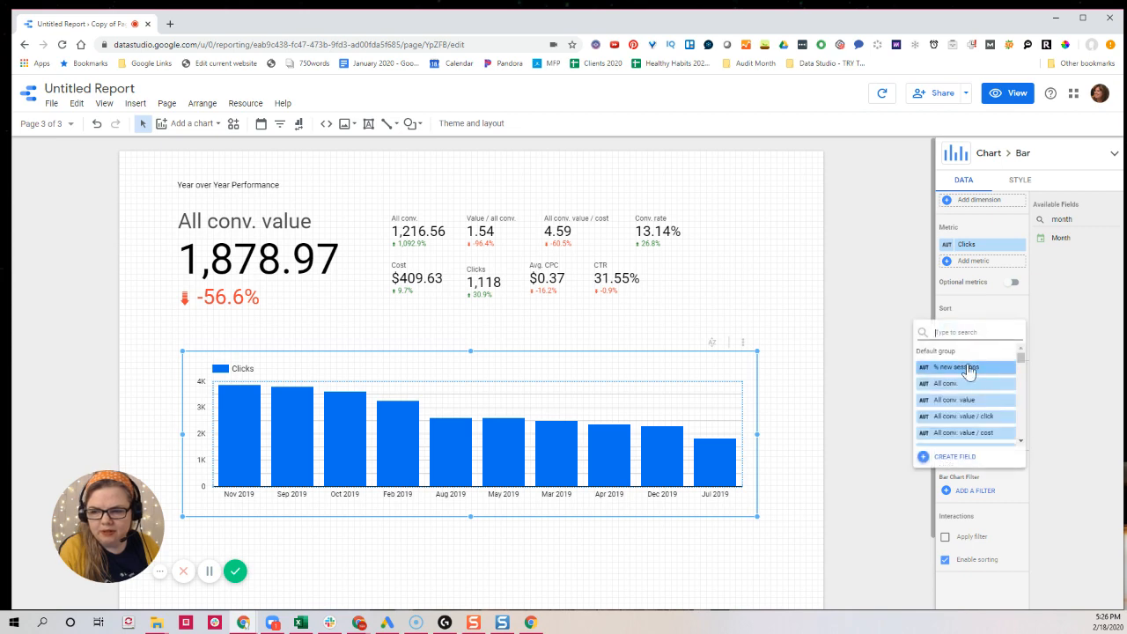
pyautogui.write('mont')
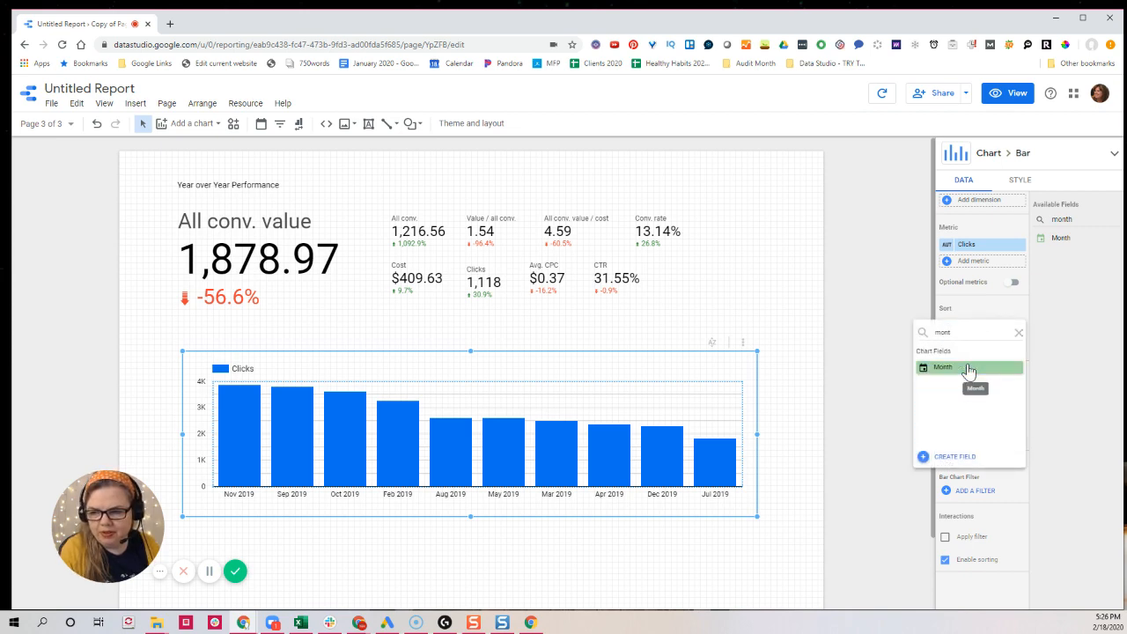
pyautogui.click(968, 369)
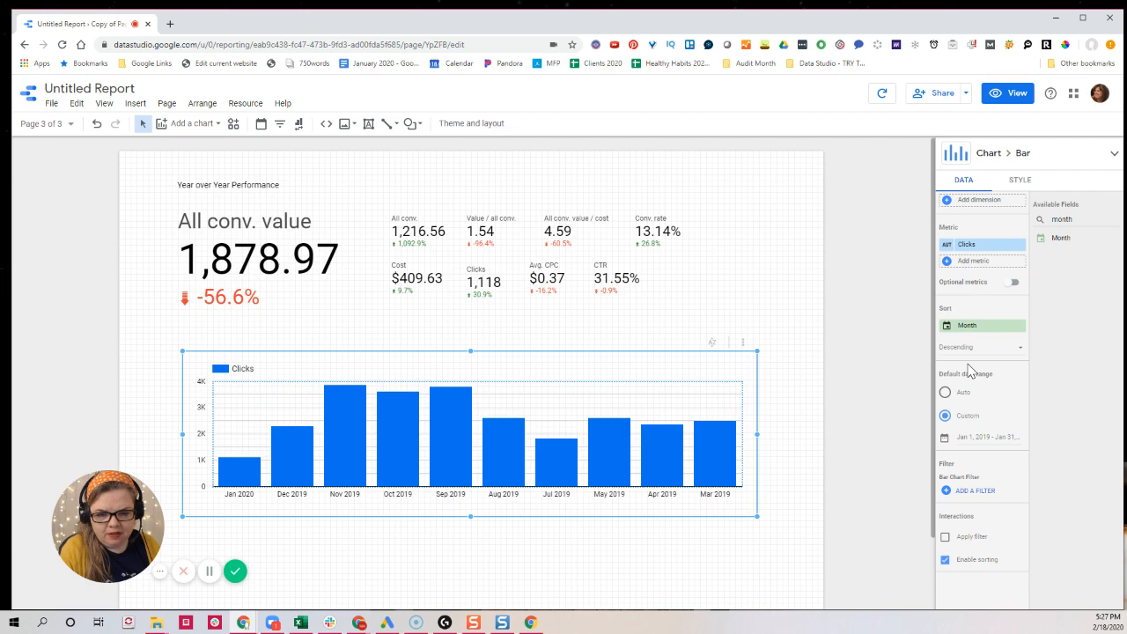
pyautogui.click(964, 350)
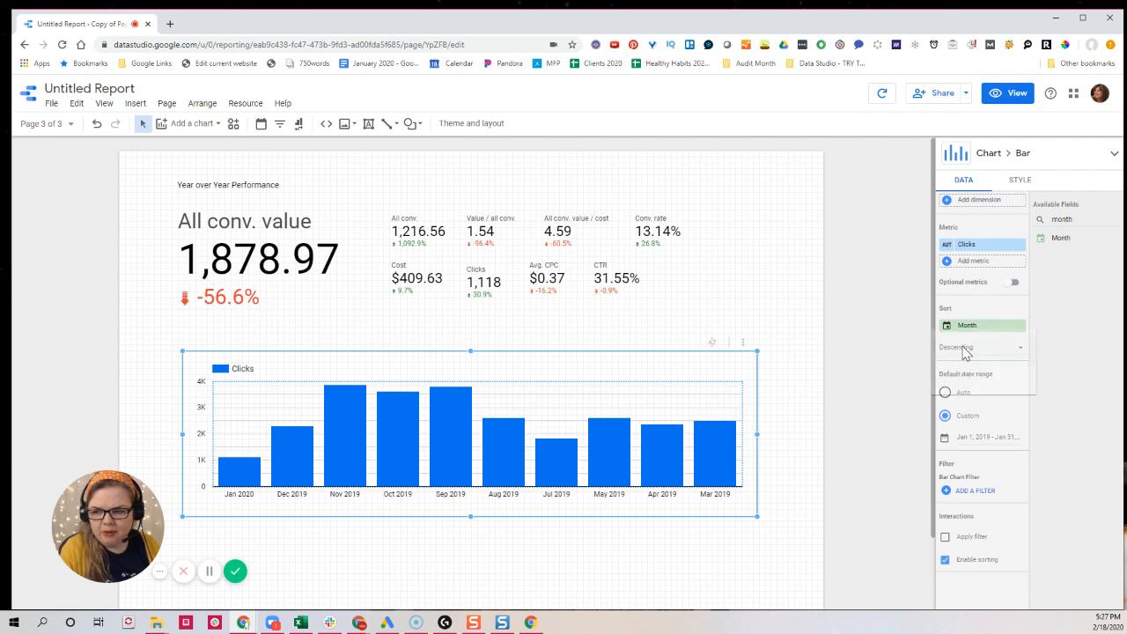
pyautogui.click(960, 381)
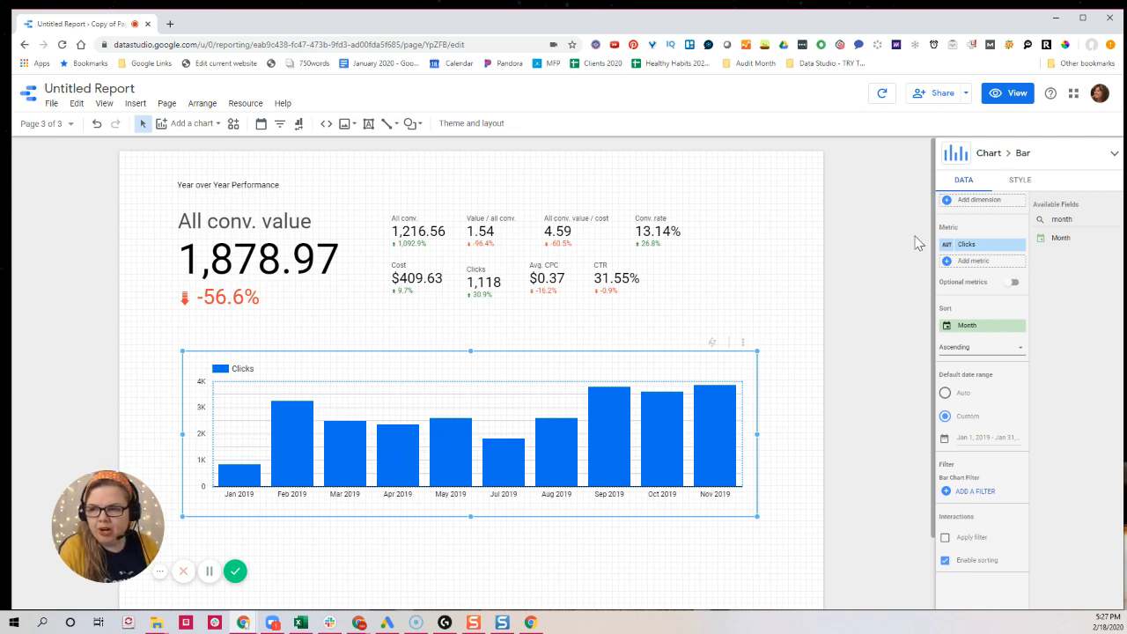
# Set the column chart's number of bars to 13
pyautogui.click(1019, 181)
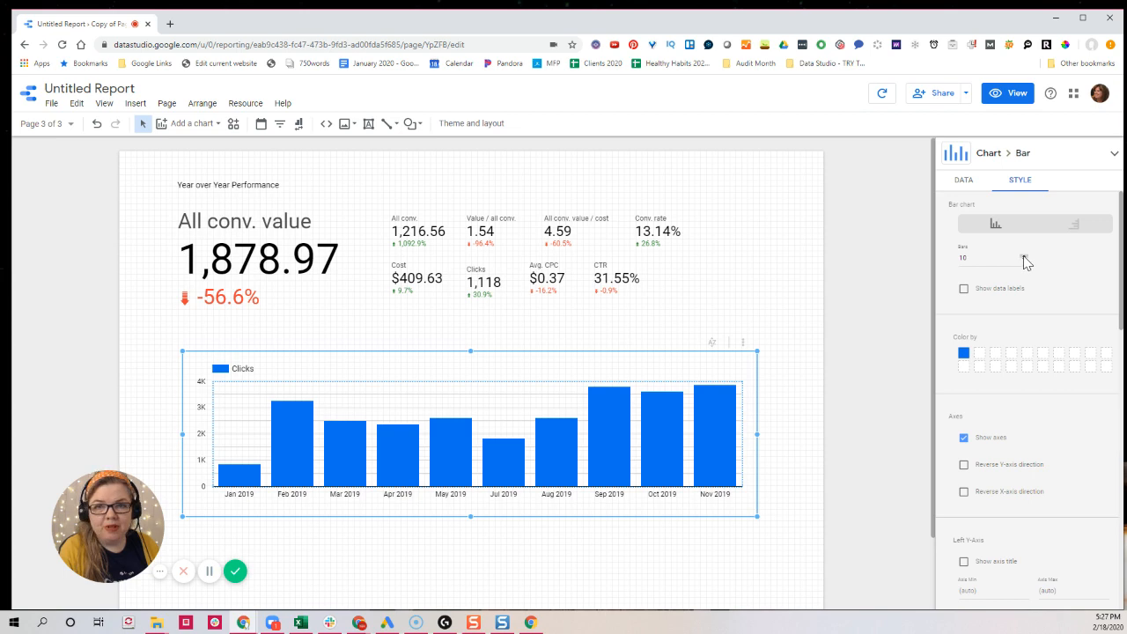
pyautogui.click(1023, 257)
pyautogui.click(1024, 256)
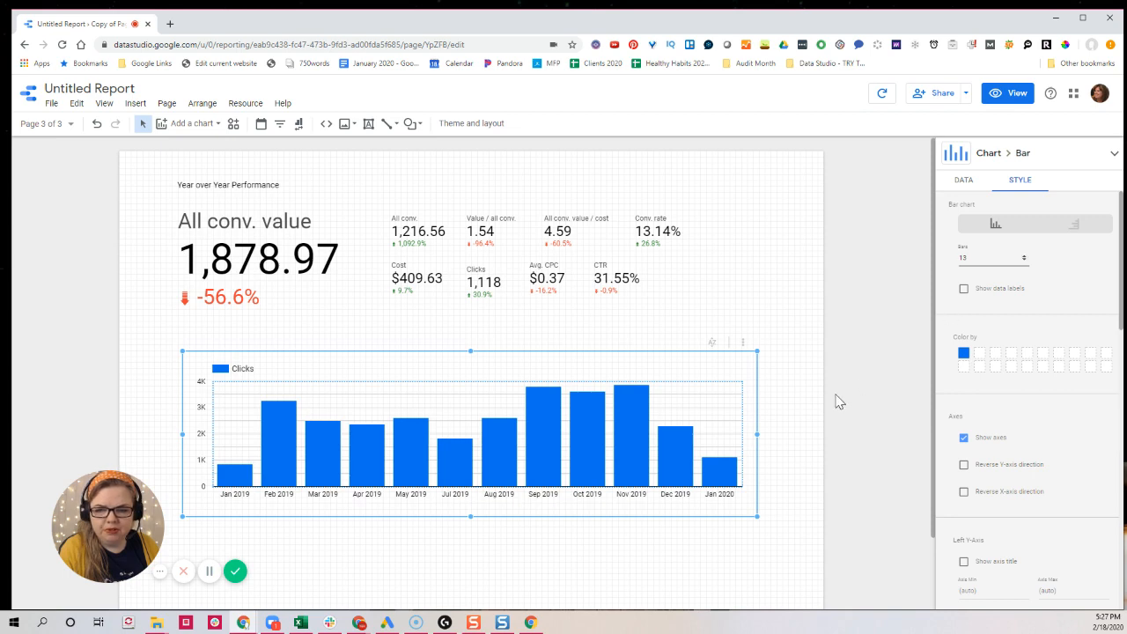
# Replace the column chart's Clicks metric with All conv
pyautogui.click(808, 407)
pyautogui.click(637, 440)
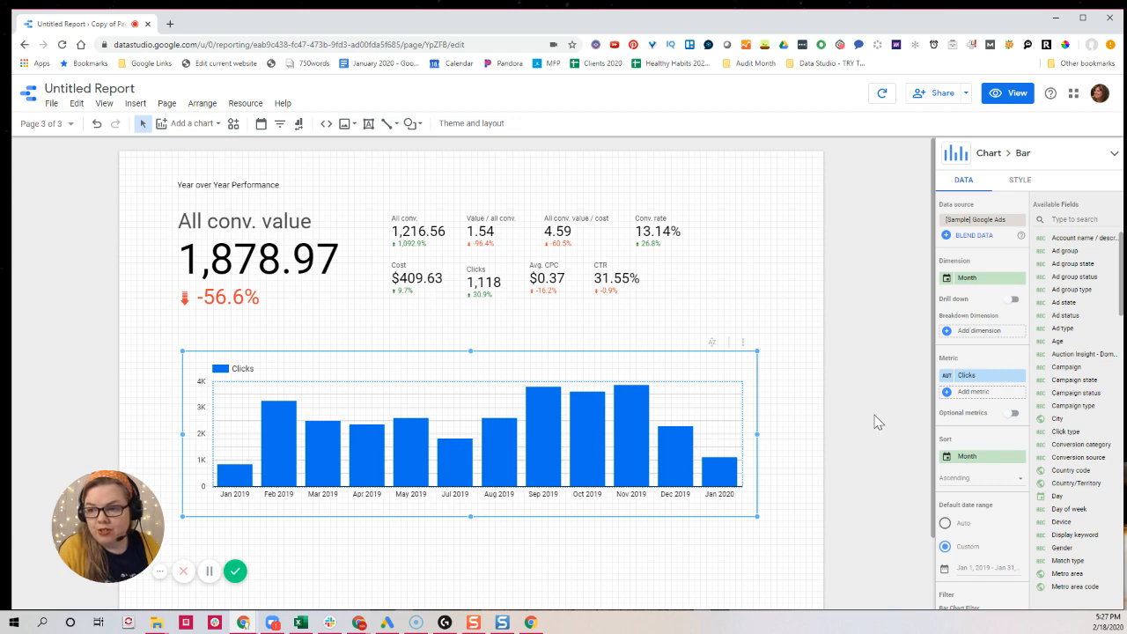
pyautogui.click(1059, 220)
pyautogui.write('s')
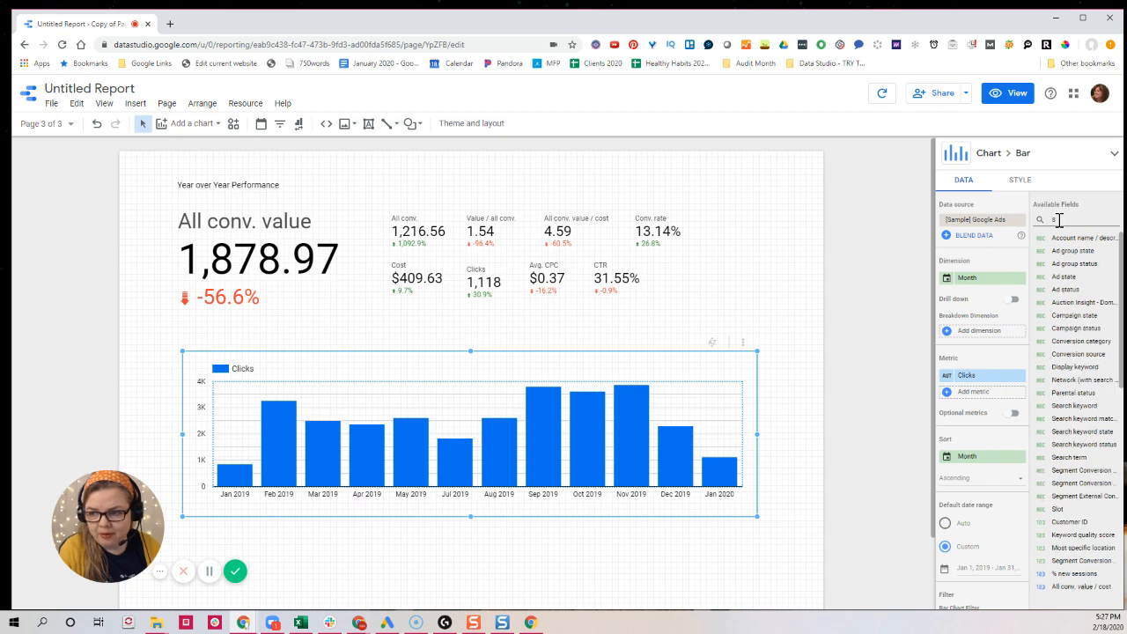
pyautogui.write('e')
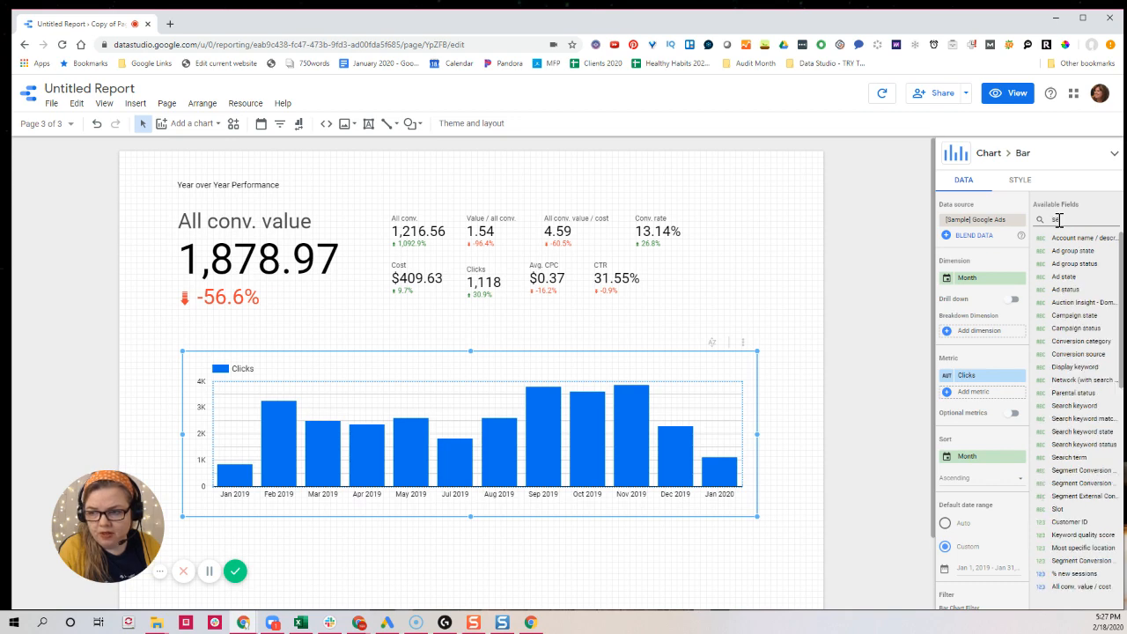
pyautogui.press('BackSpace')
pyautogui.press('BackSpace')
pyautogui.write('all')
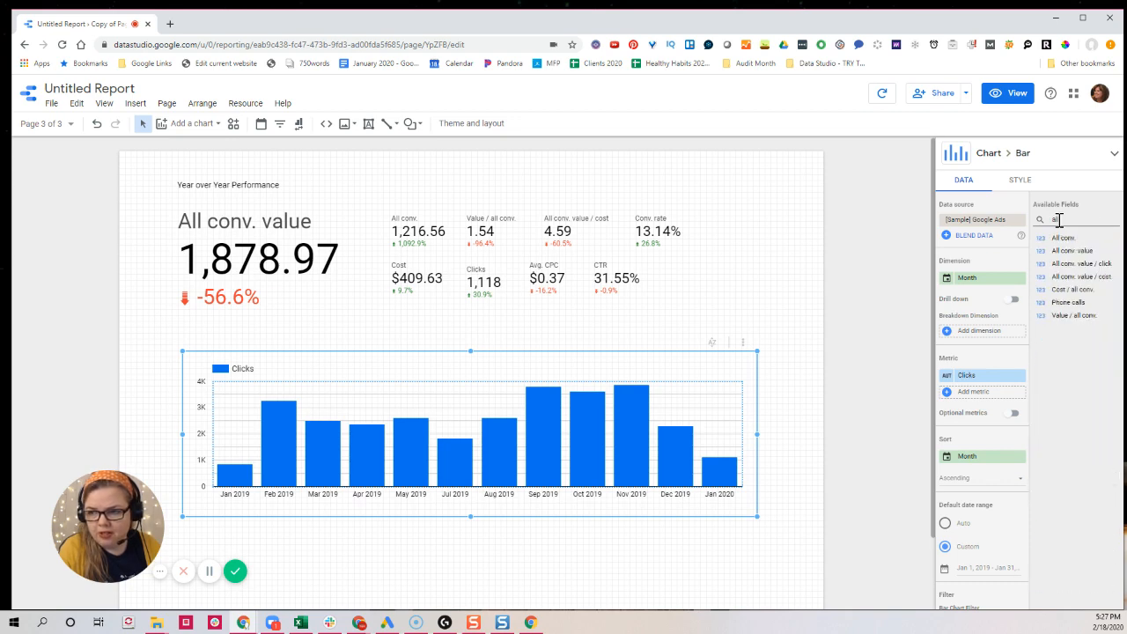
pyautogui.moveTo(1060, 237); pyautogui.dragTo(964, 382)
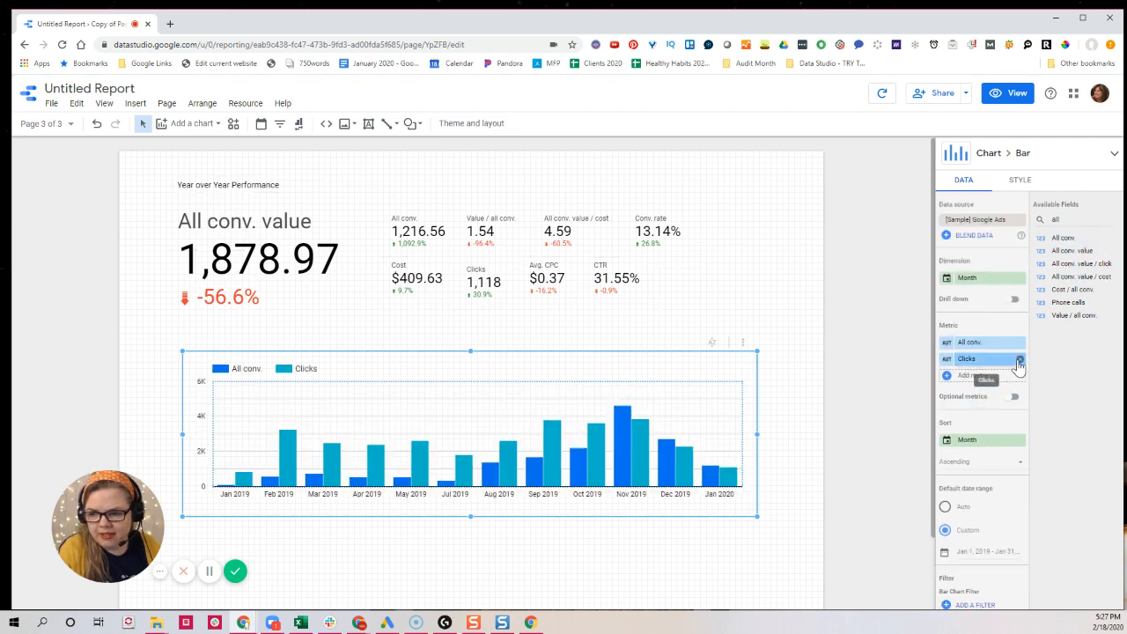
pyautogui.click(1019, 359)
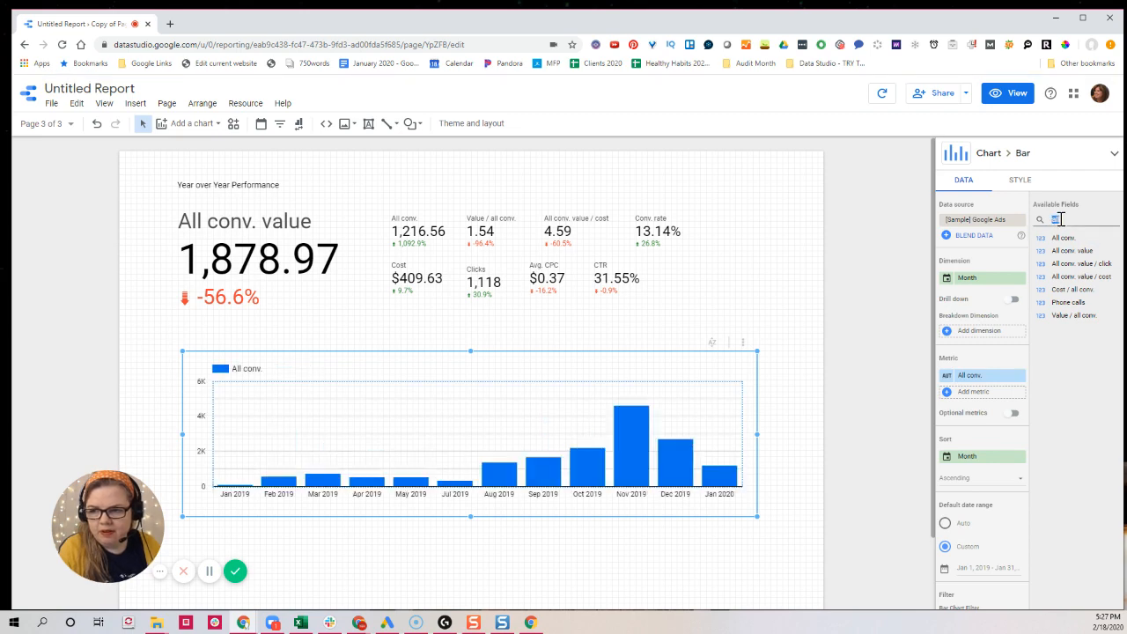
# Break the column chart down by Segment Conversion Type Name and display its series as stacked bars
pyautogui.click(1061, 219)
pyautogui.write('segm')
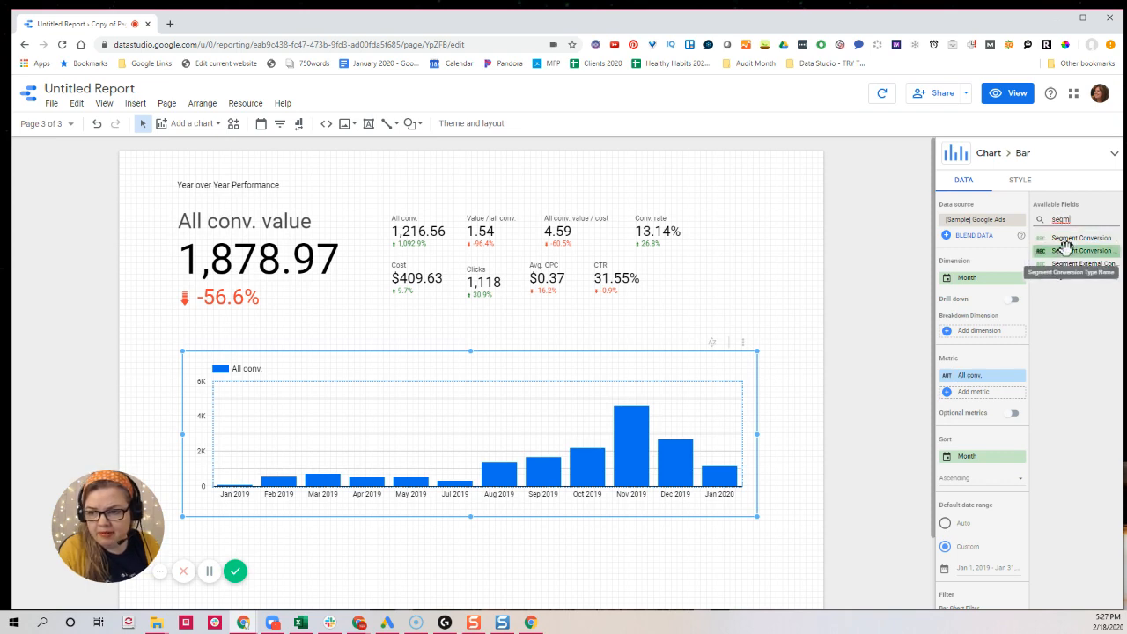
pyautogui.moveTo(1066, 248); pyautogui.dragTo(991, 336)
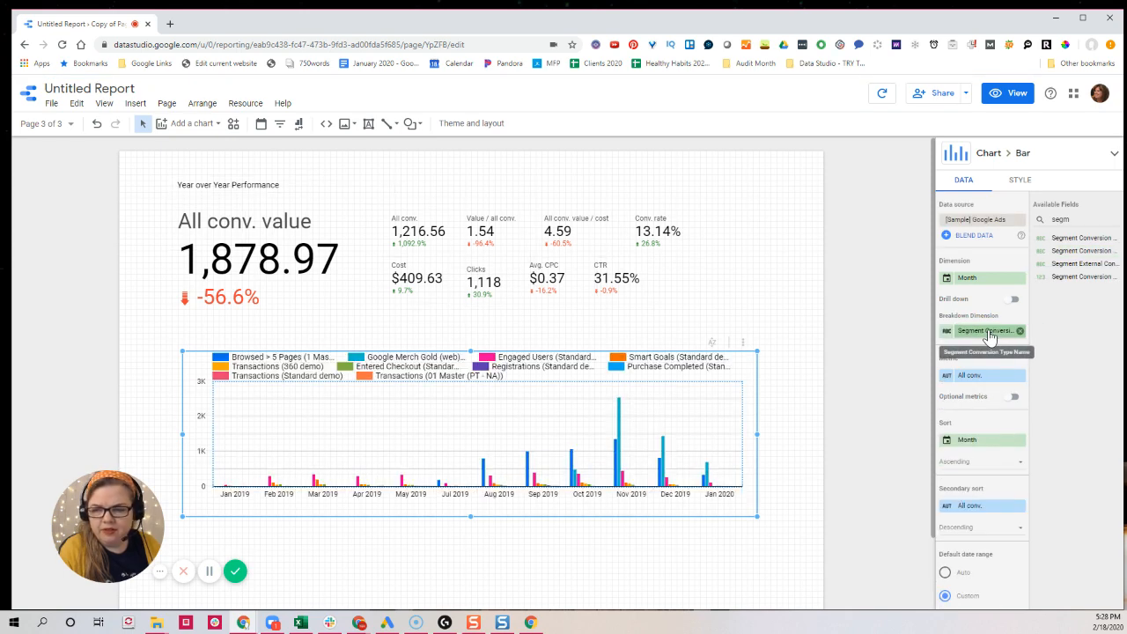
pyautogui.click(1022, 182)
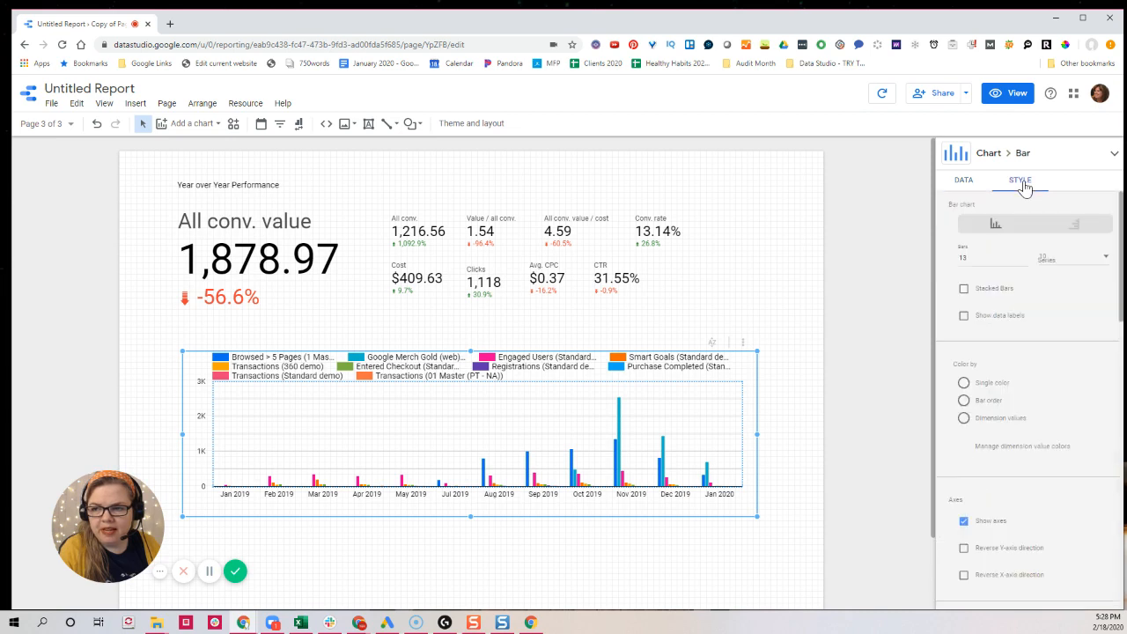
pyautogui.click(966, 293)
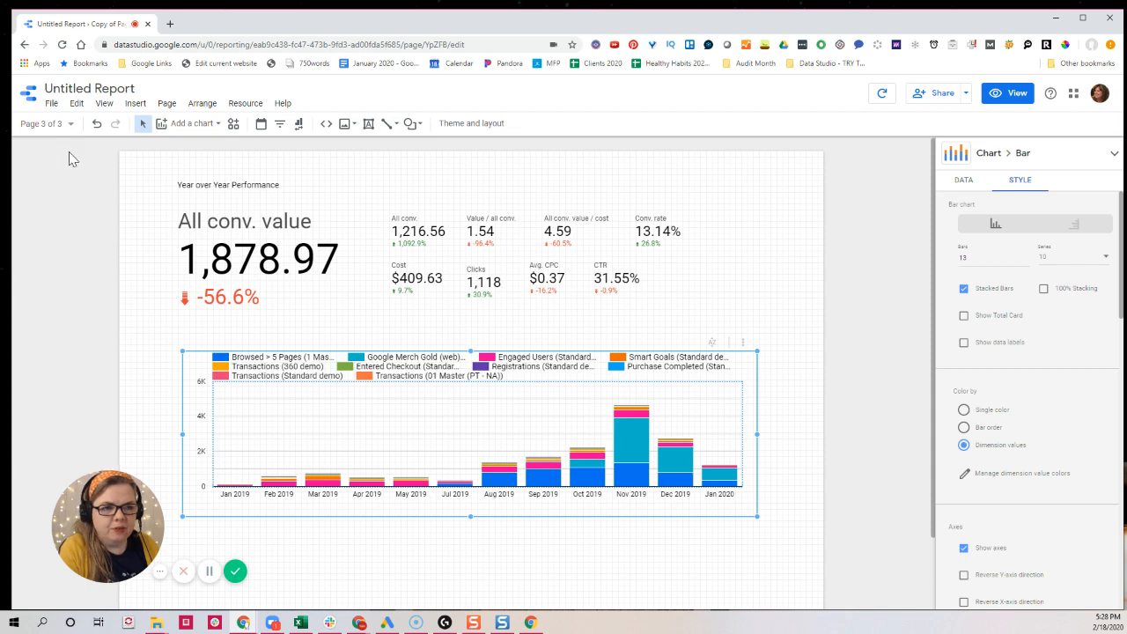
# Add a table beside the scorecards and replace its Campaign dimension with Segment Conversion Type Name
pyautogui.click(177, 130)
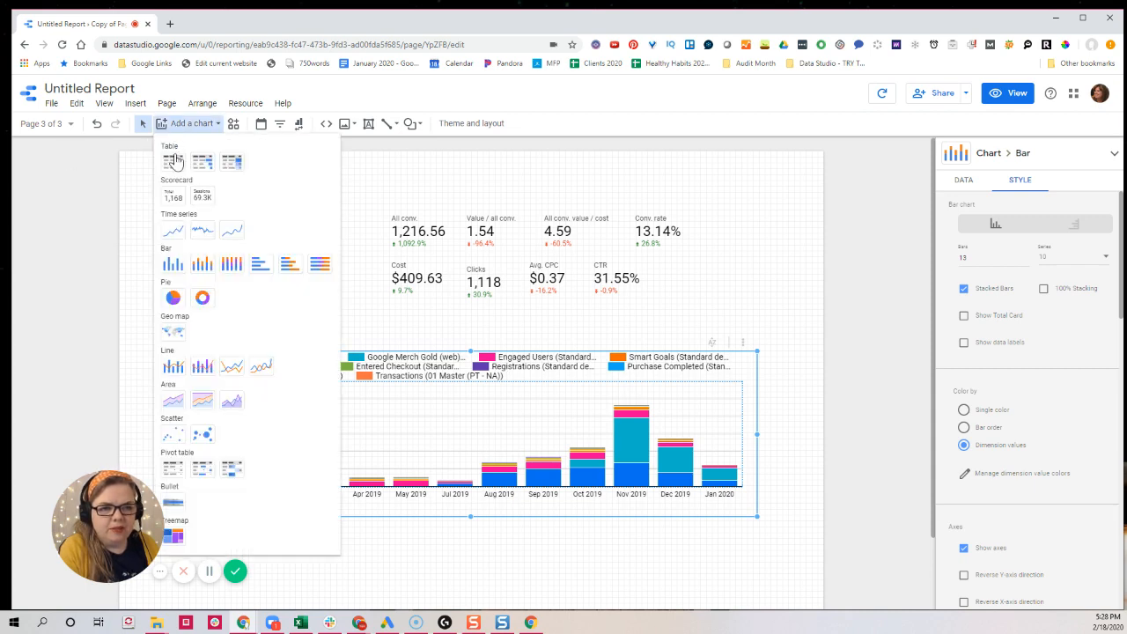
pyautogui.click(172, 165)
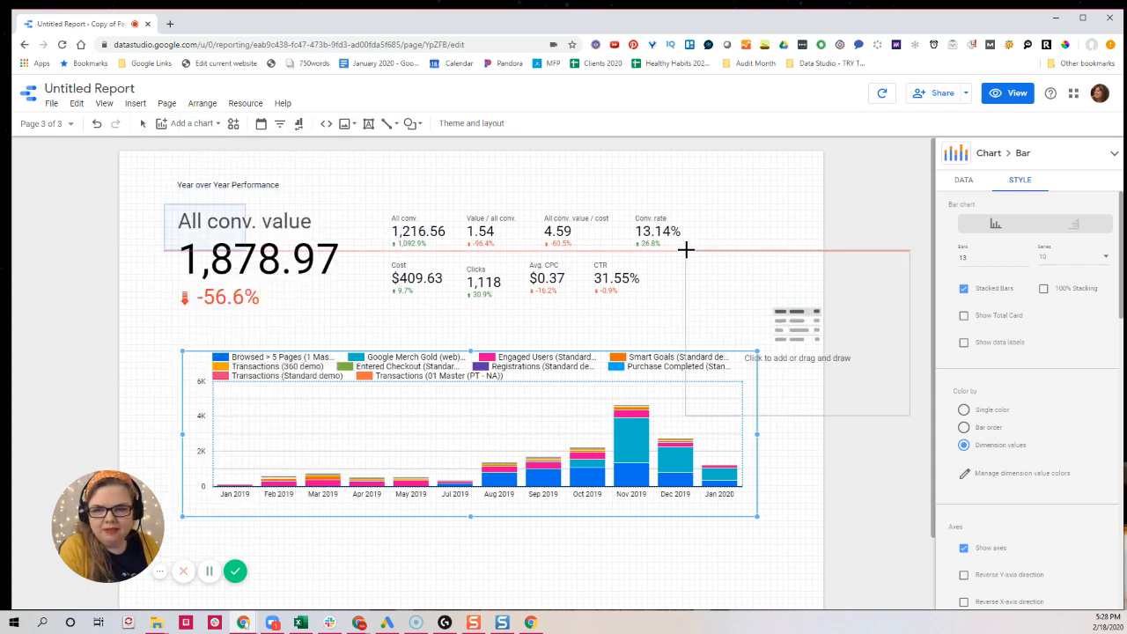
pyautogui.click(702, 196)
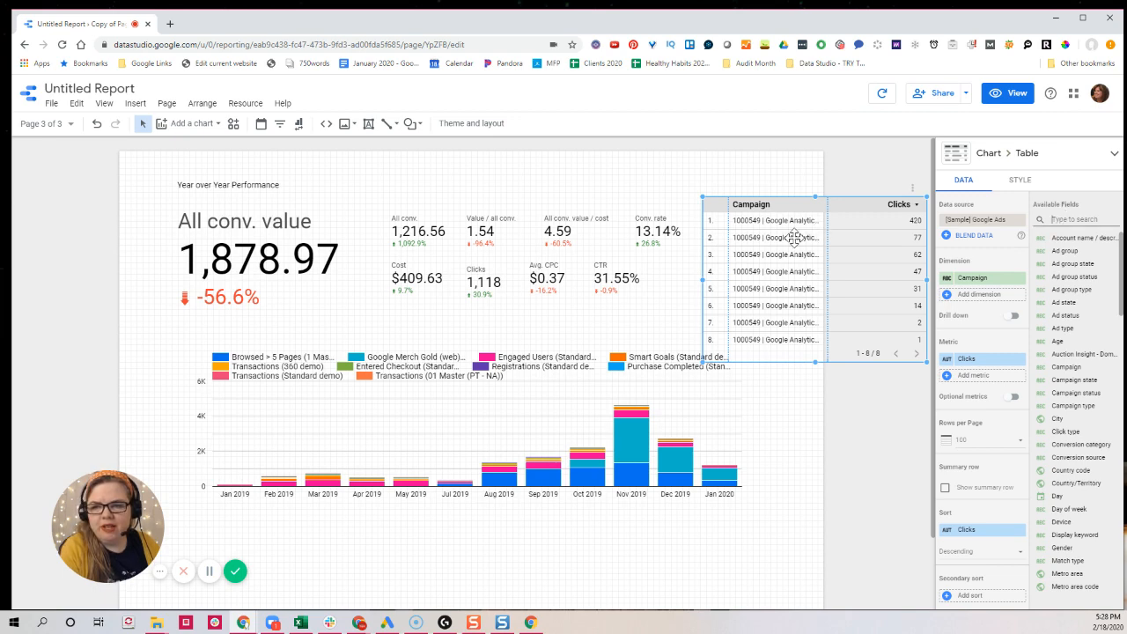
pyautogui.write('segm')
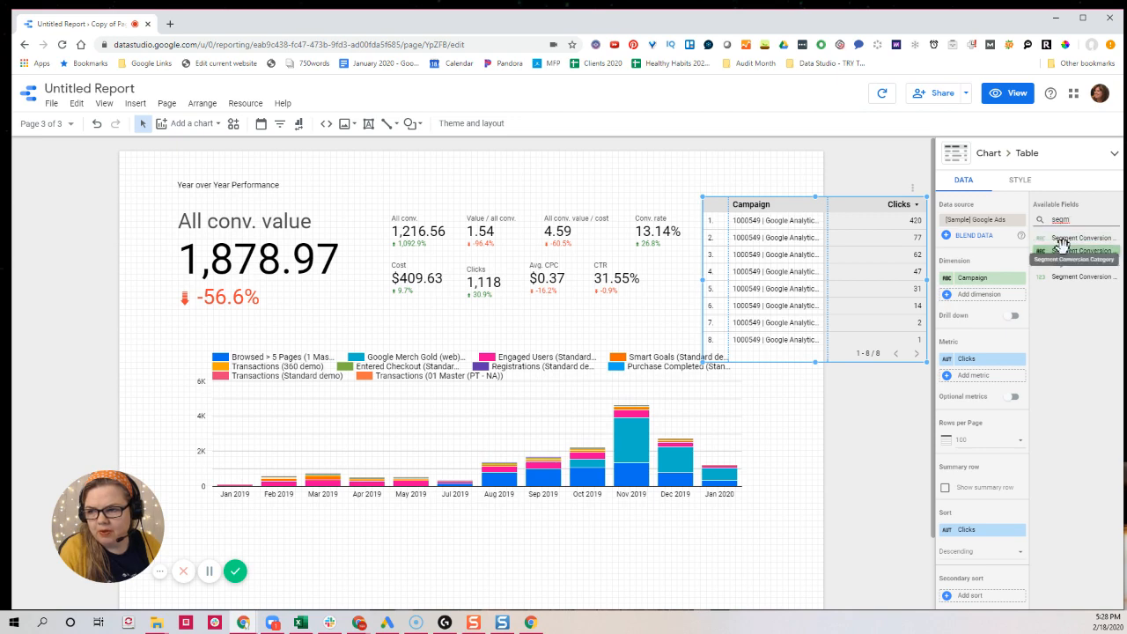
pyautogui.moveTo(1063, 250); pyautogui.dragTo(979, 280)
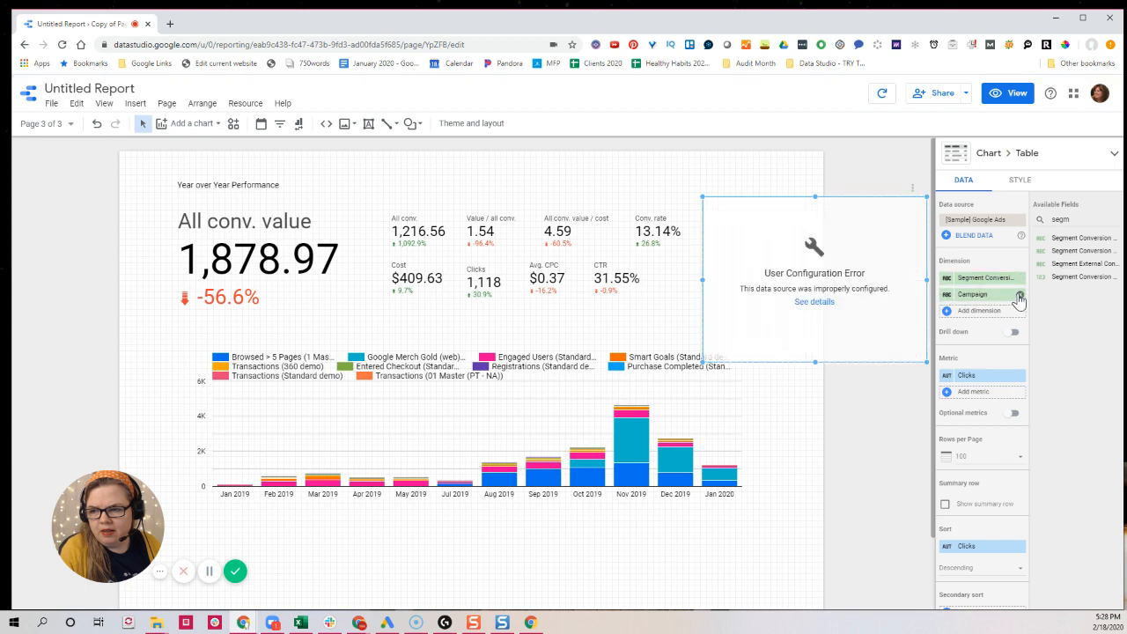
pyautogui.click(1019, 294)
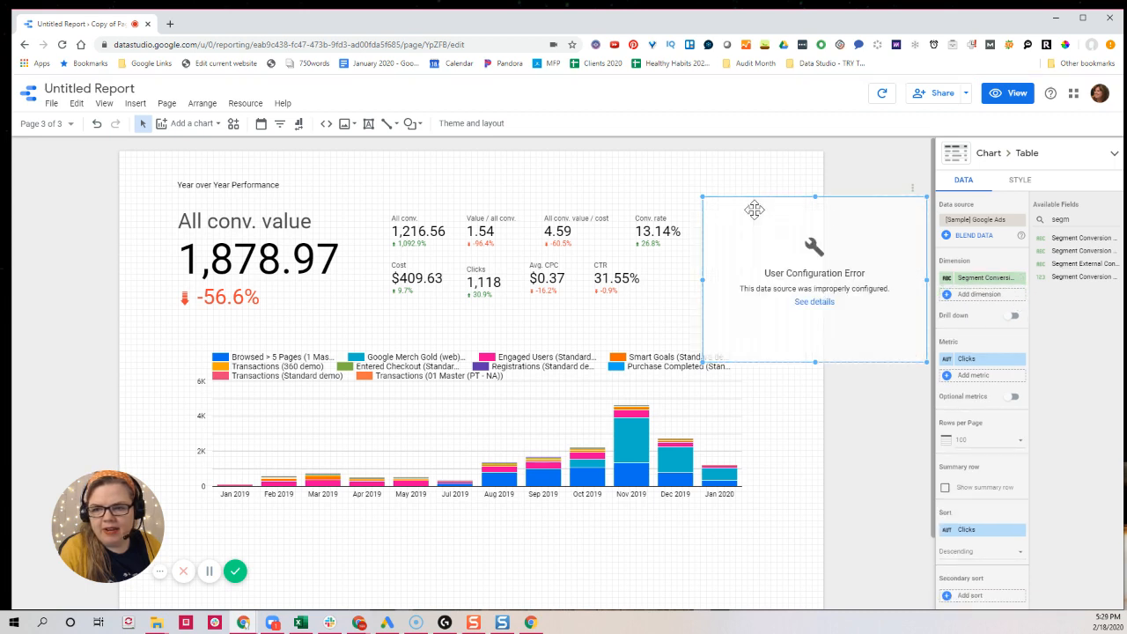
pyautogui.moveTo(752, 208); pyautogui.dragTo(671, 195)
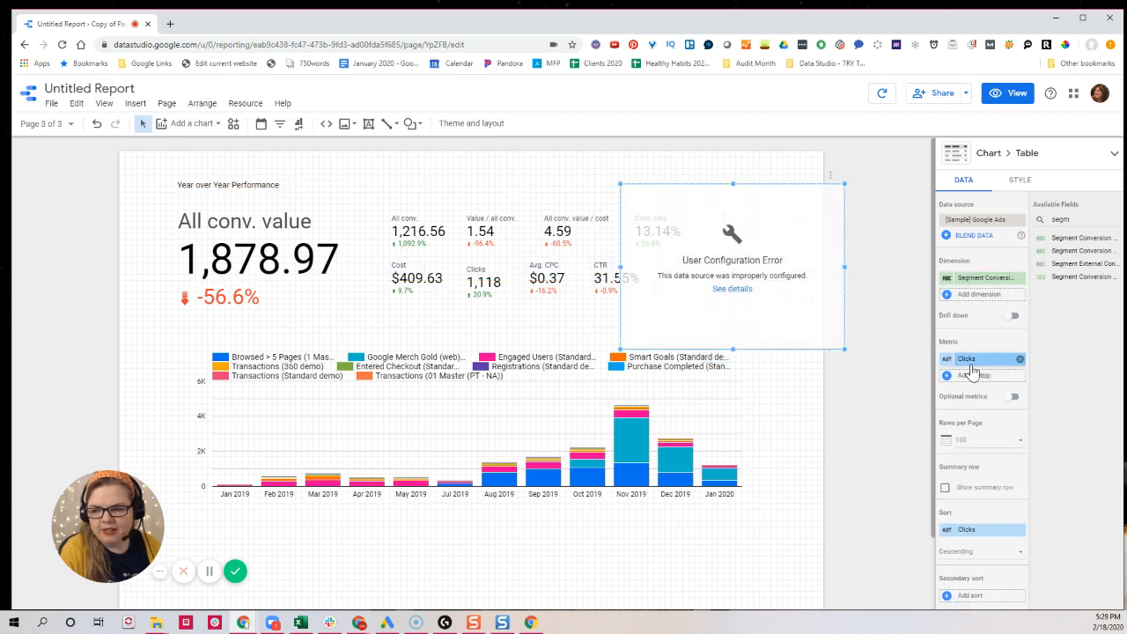
# Replace the new table's Clicks metric with All conv
pyautogui.doubleClick(1068, 219)
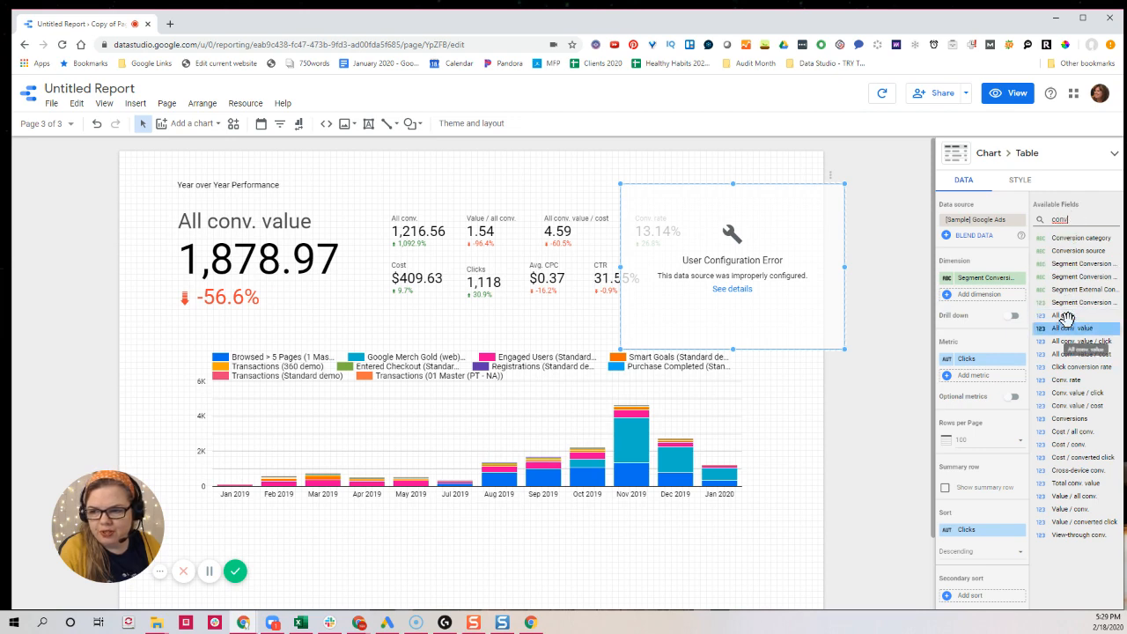
pyautogui.moveTo(986, 363); pyautogui.dragTo(980, 366)
pyautogui.click(1020, 379)
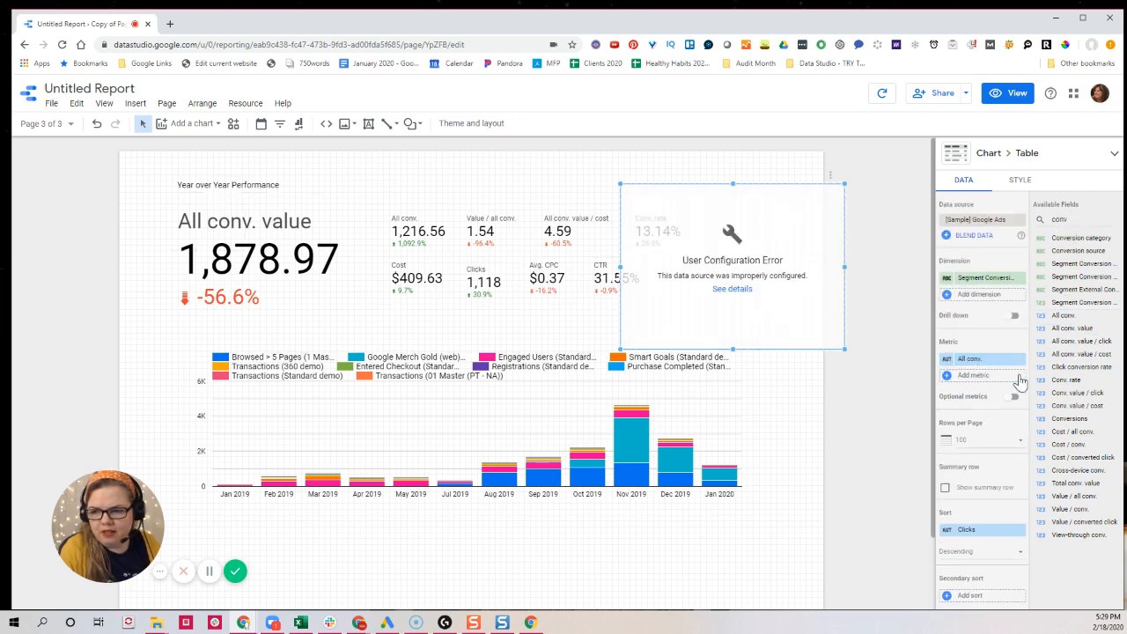
# Sort the conversion table by All conv. and add All conv. value as its second metric
pyautogui.click(982, 531)
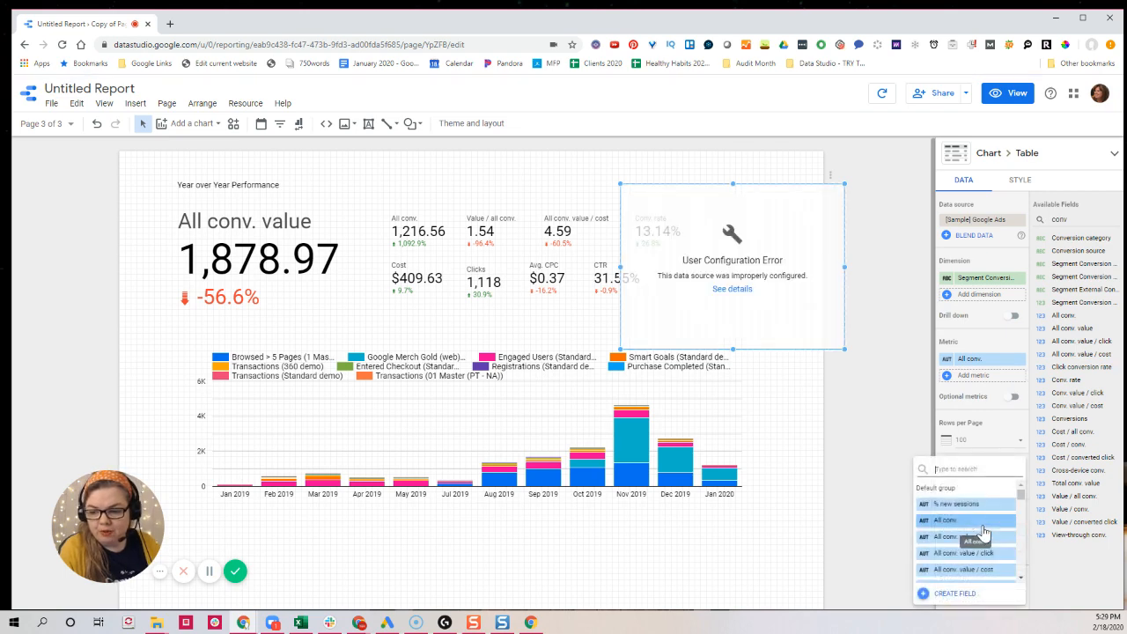
pyautogui.click(983, 528)
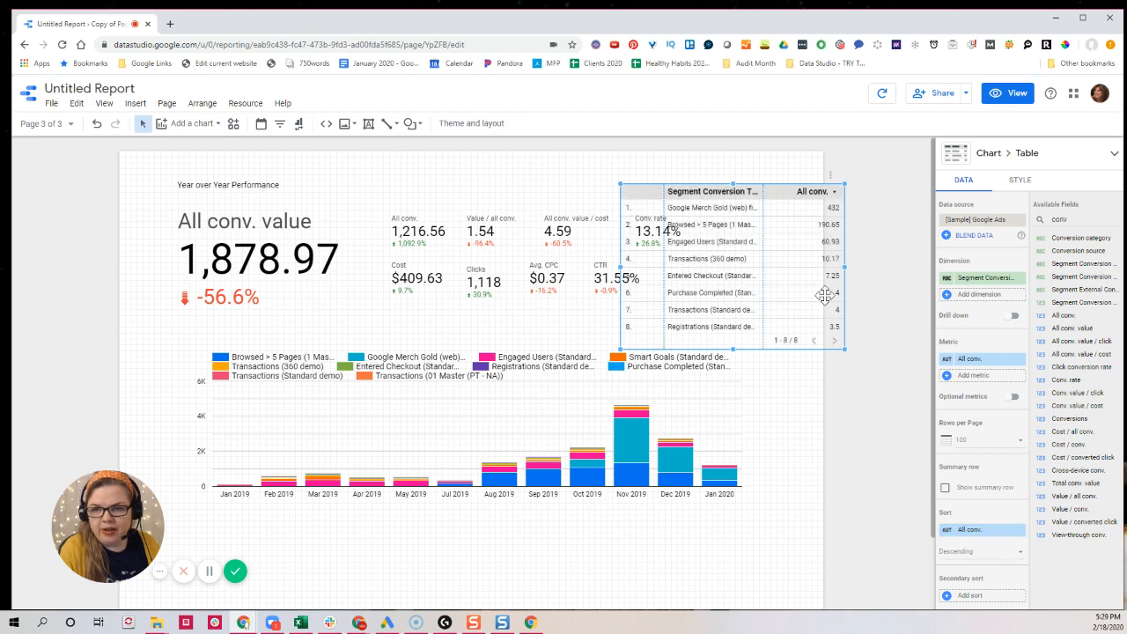
pyautogui.moveTo(764, 202); pyautogui.dragTo(787, 201)
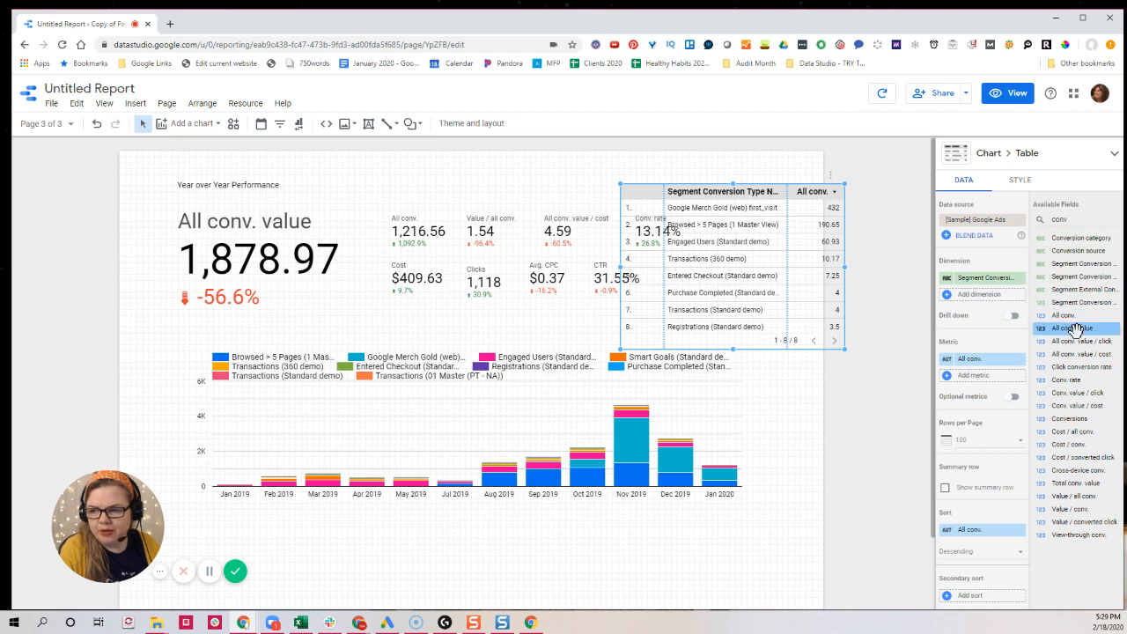
pyautogui.moveTo(1072, 328); pyautogui.dragTo(989, 377)
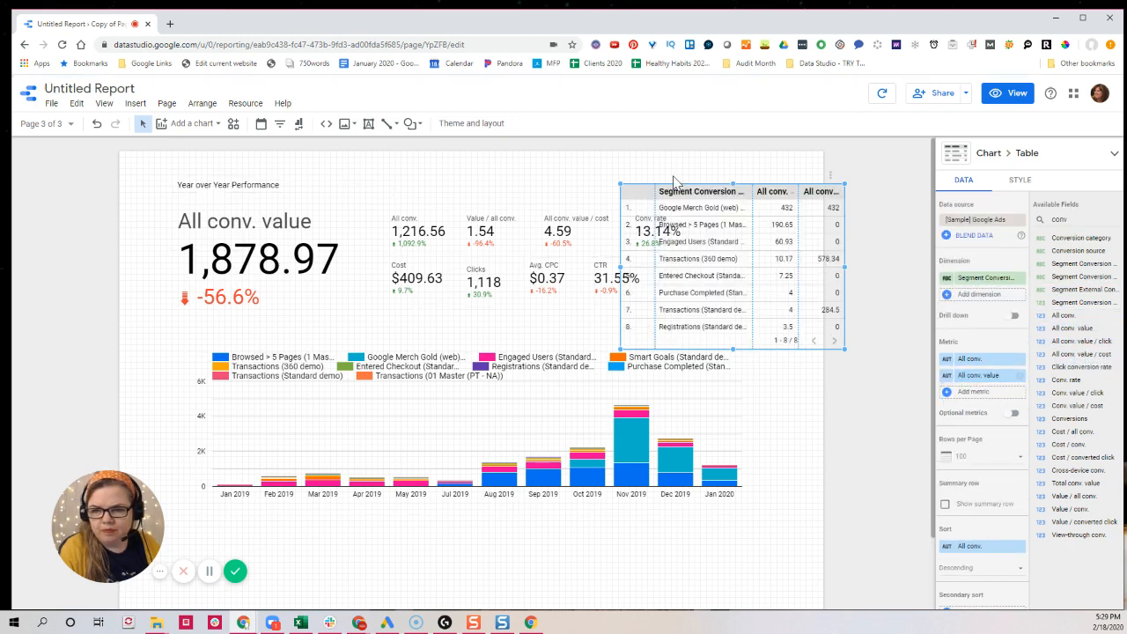
# Shift the stacked column chart to the left, place the conversion table beside it below the scorecards, and widen the table
pyautogui.moveTo(708, 191); pyautogui.dragTo(780, 255)
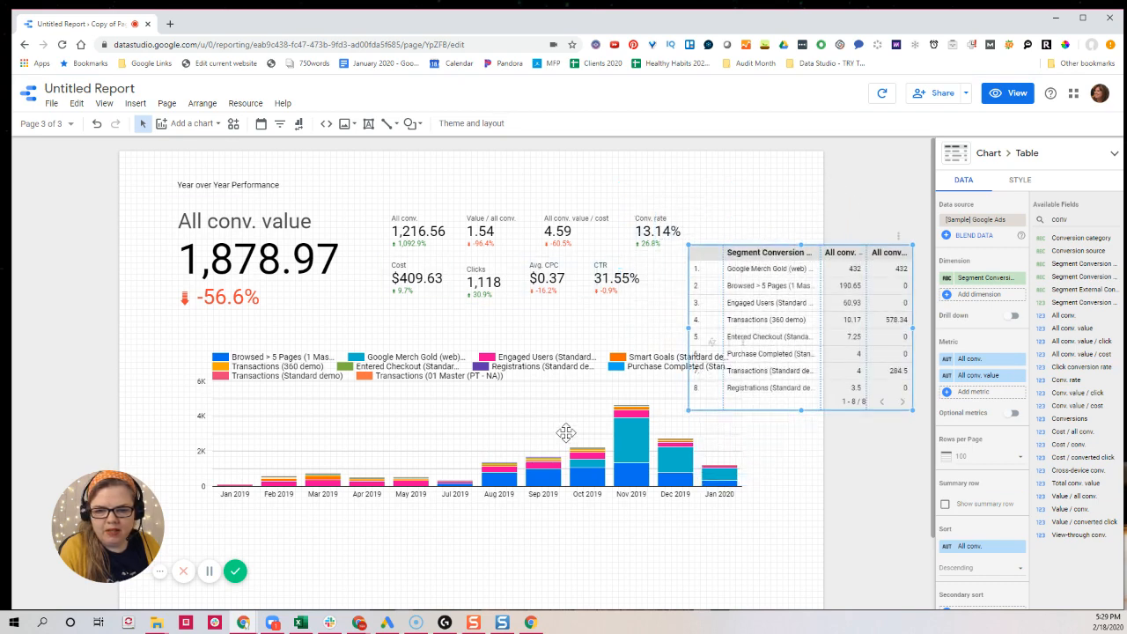
pyautogui.click(570, 433)
pyautogui.moveTo(626, 443); pyautogui.dragTo(379, 420)
pyautogui.moveTo(731, 315); pyautogui.dragTo(610, 421)
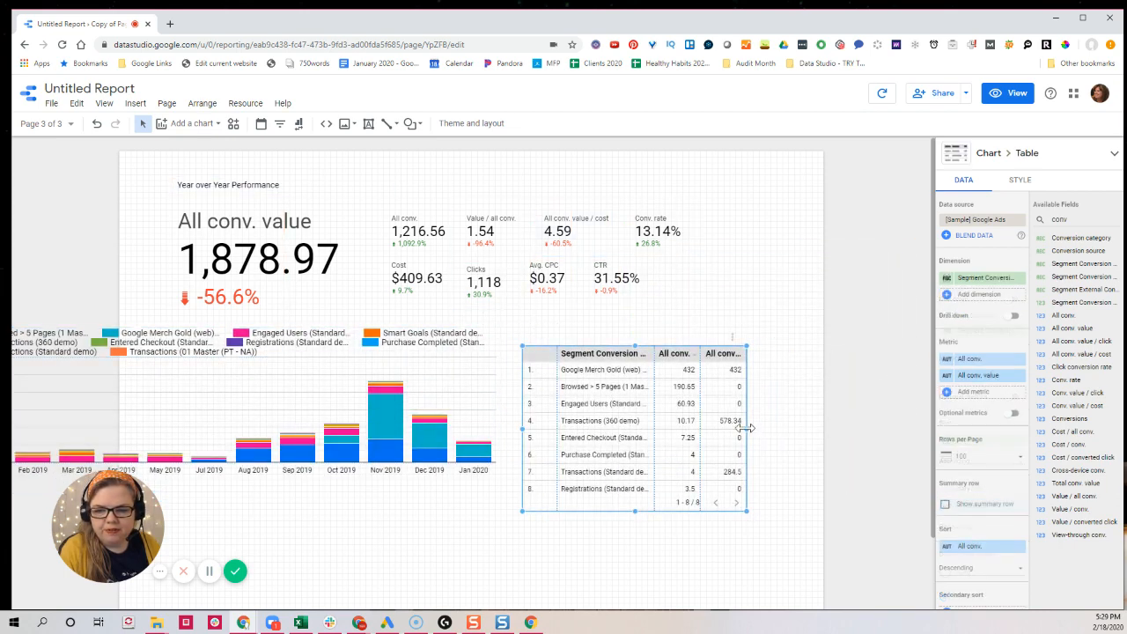
pyautogui.moveTo(748, 431); pyautogui.dragTo(817, 430)
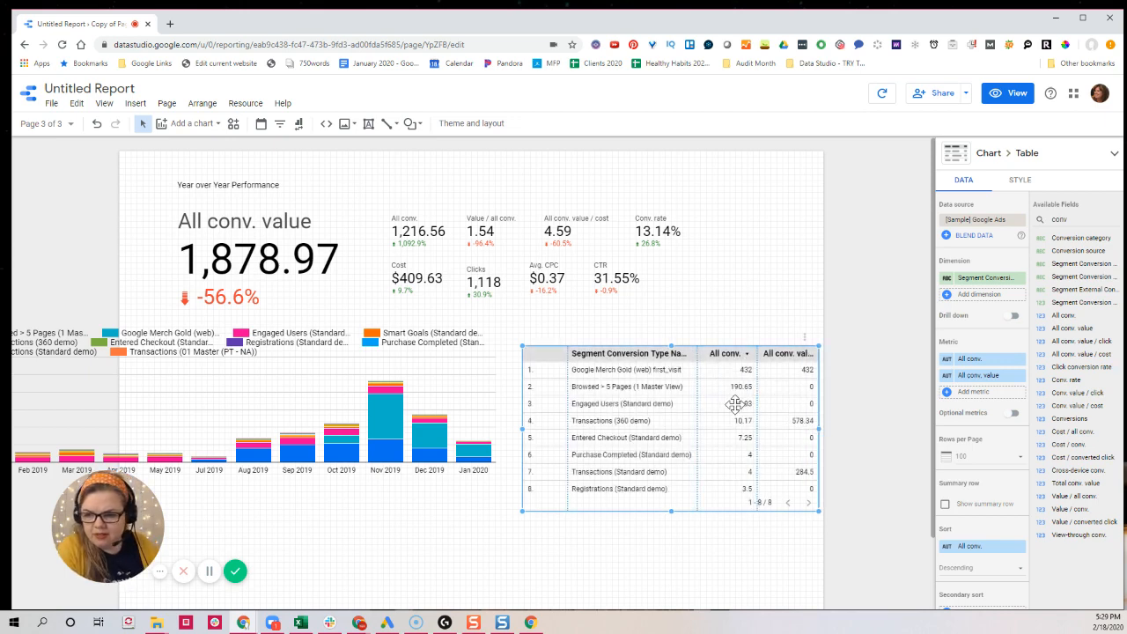
# Set the conversion table's custom date range to Jan 1, 2019 – Jan 31, 2020 and make the table taller
pyautogui.scroll(-1, 996, 510)
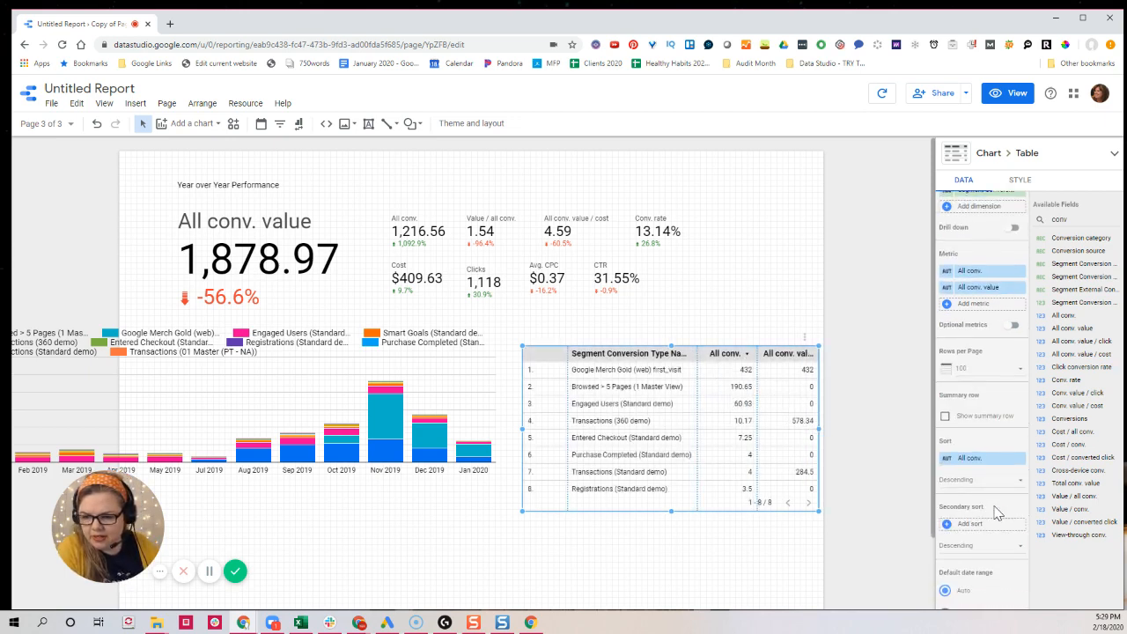
pyautogui.scroll(-2, 995, 513)
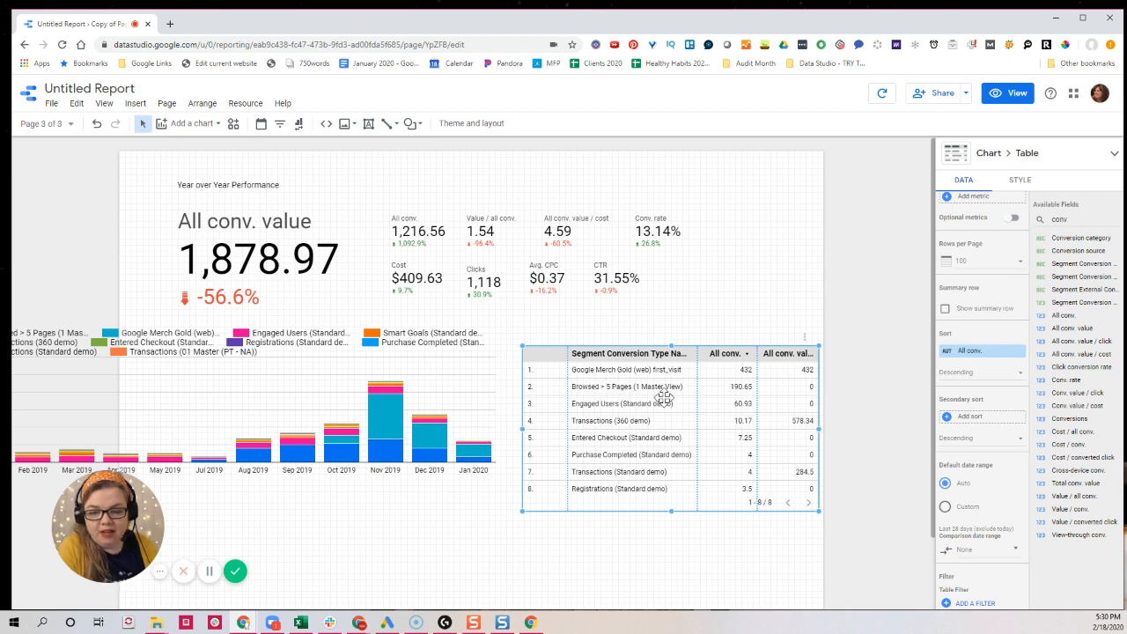
pyautogui.click(970, 509)
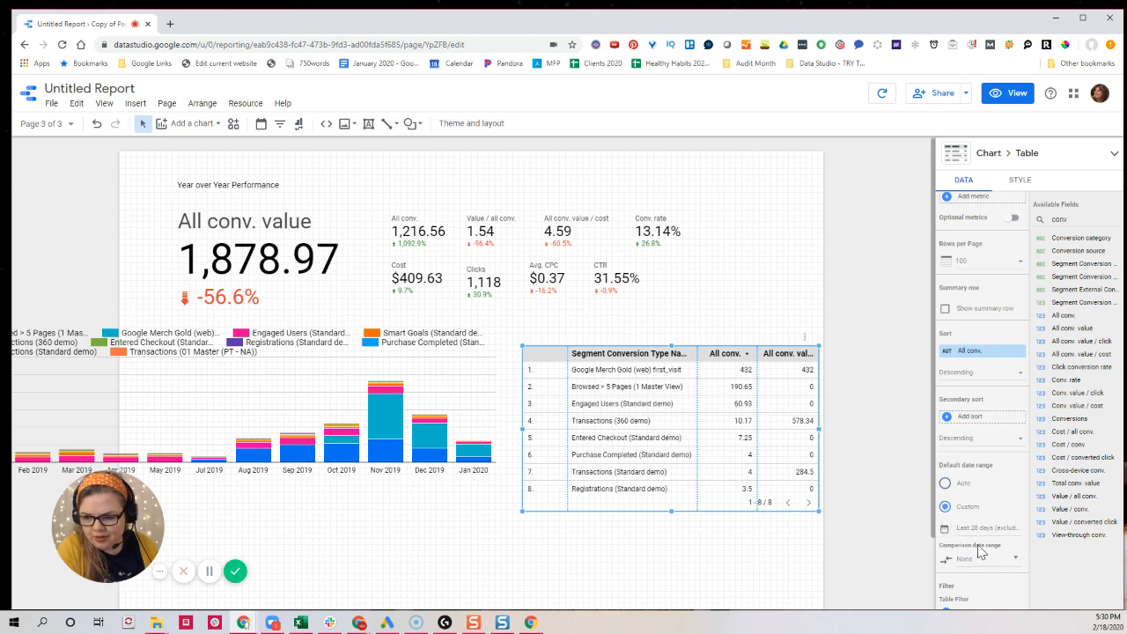
pyautogui.click(977, 528)
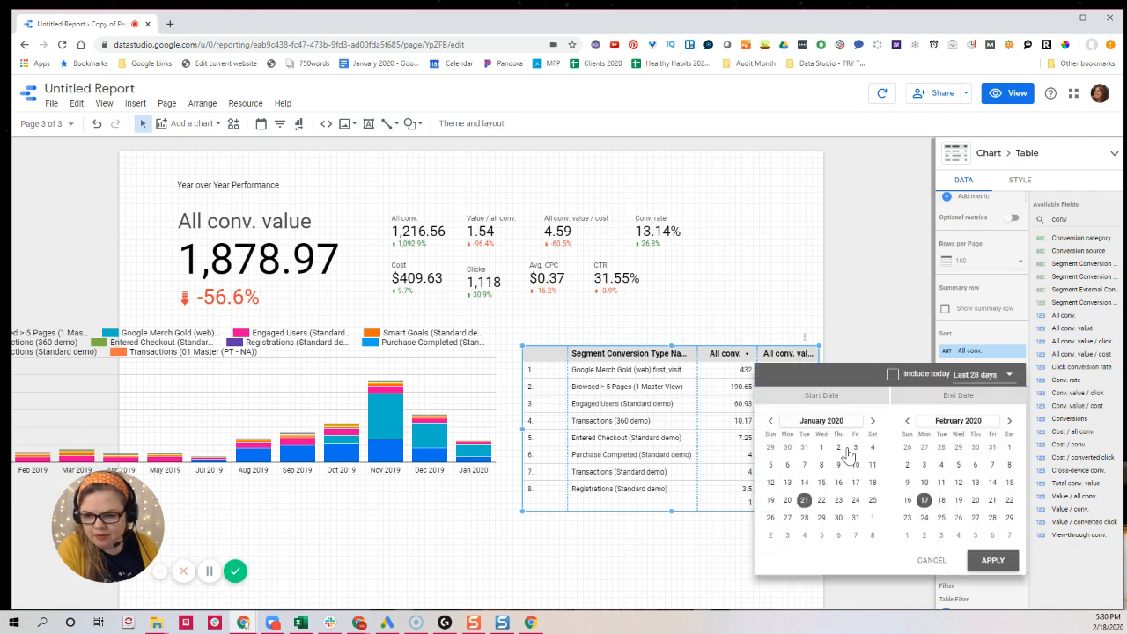
pyautogui.click(772, 422)
pyautogui.click(772, 422)
pyautogui.click(772, 422)
pyautogui.click(771, 422)
pyautogui.click(772, 422)
pyautogui.click(771, 422)
pyautogui.click(771, 422)
pyautogui.click(771, 422)
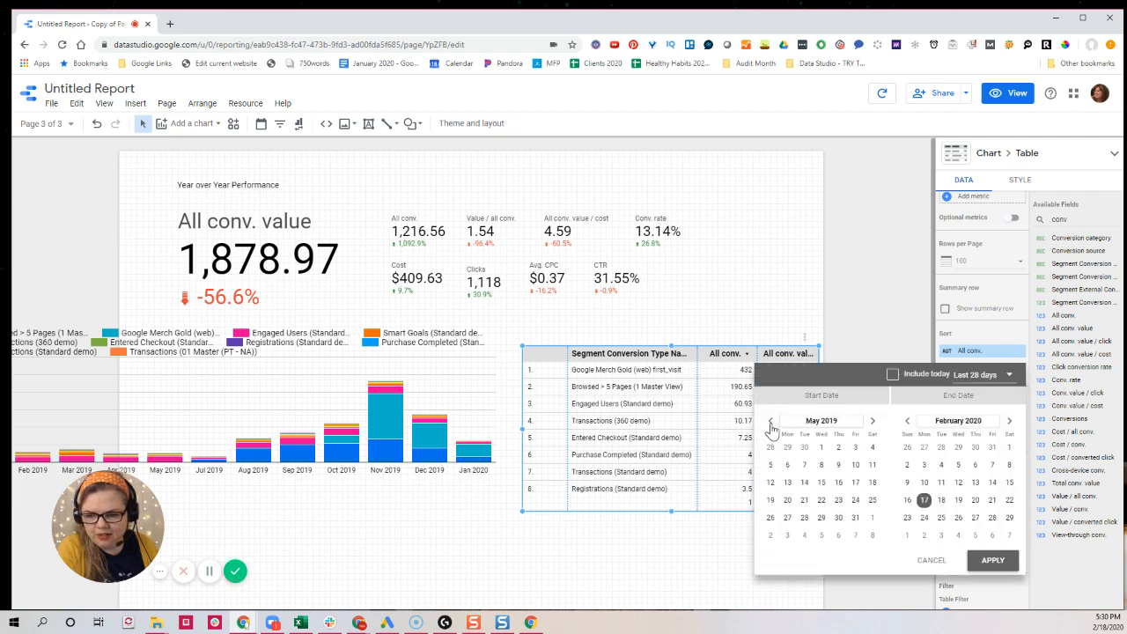
pyautogui.click(772, 421)
pyautogui.click(772, 422)
pyautogui.click(771, 422)
pyautogui.click(772, 421)
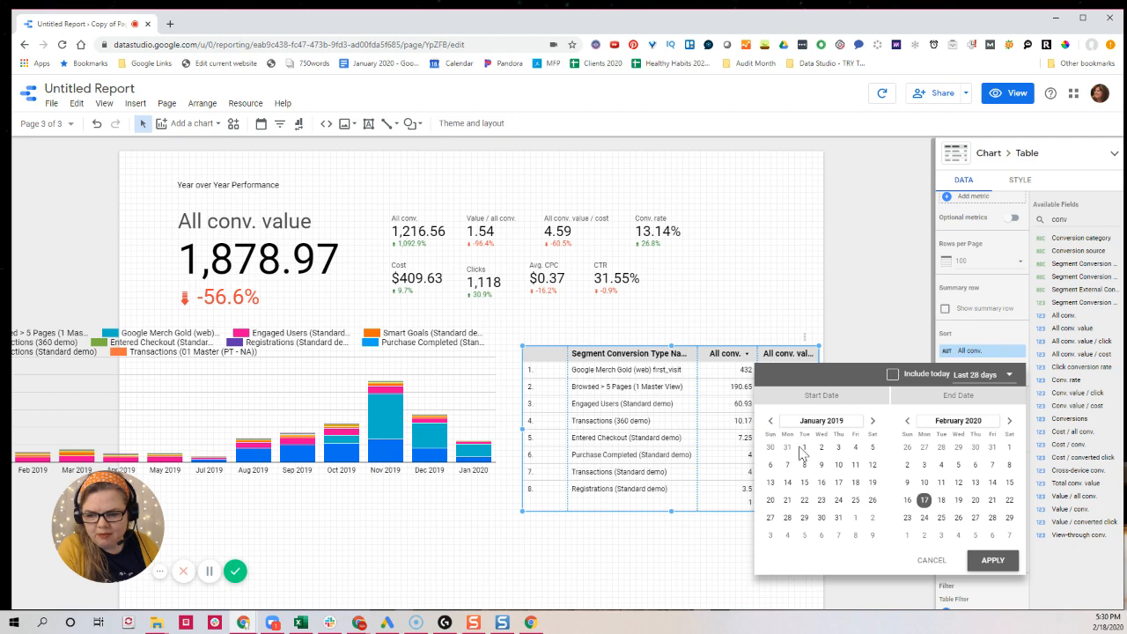
pyautogui.click(804, 448)
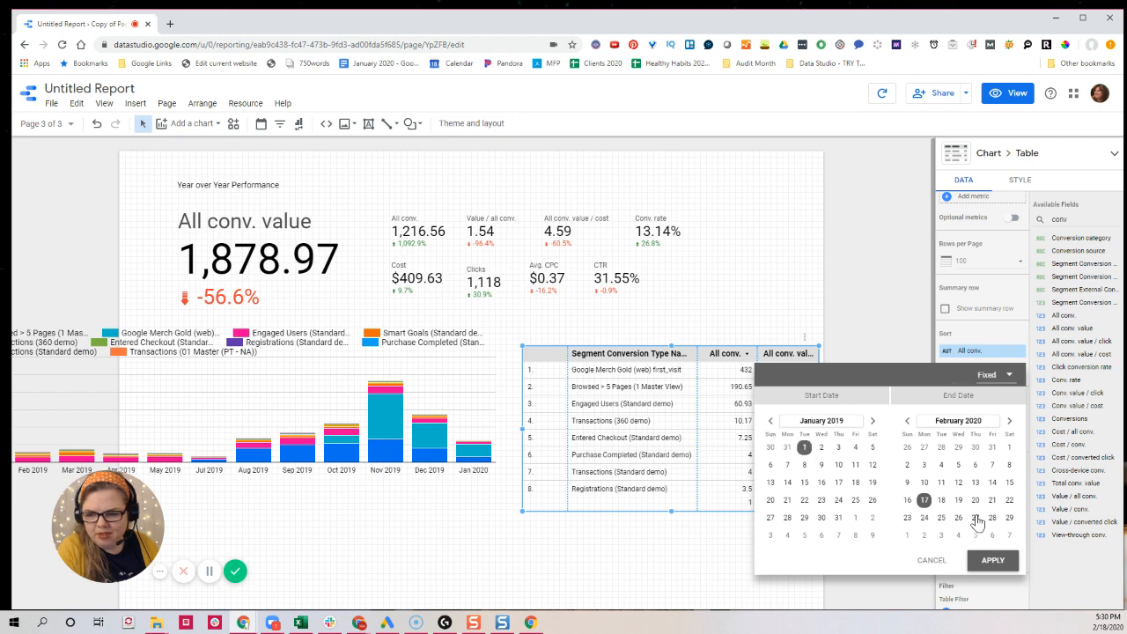
pyautogui.click(993, 449)
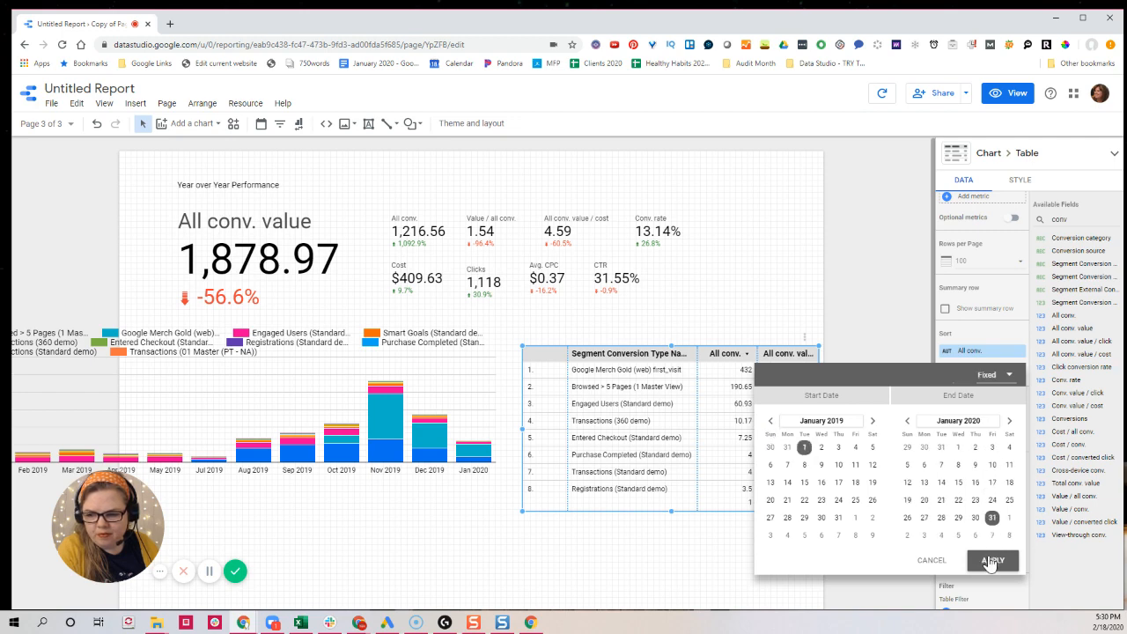
pyautogui.click(993, 560)
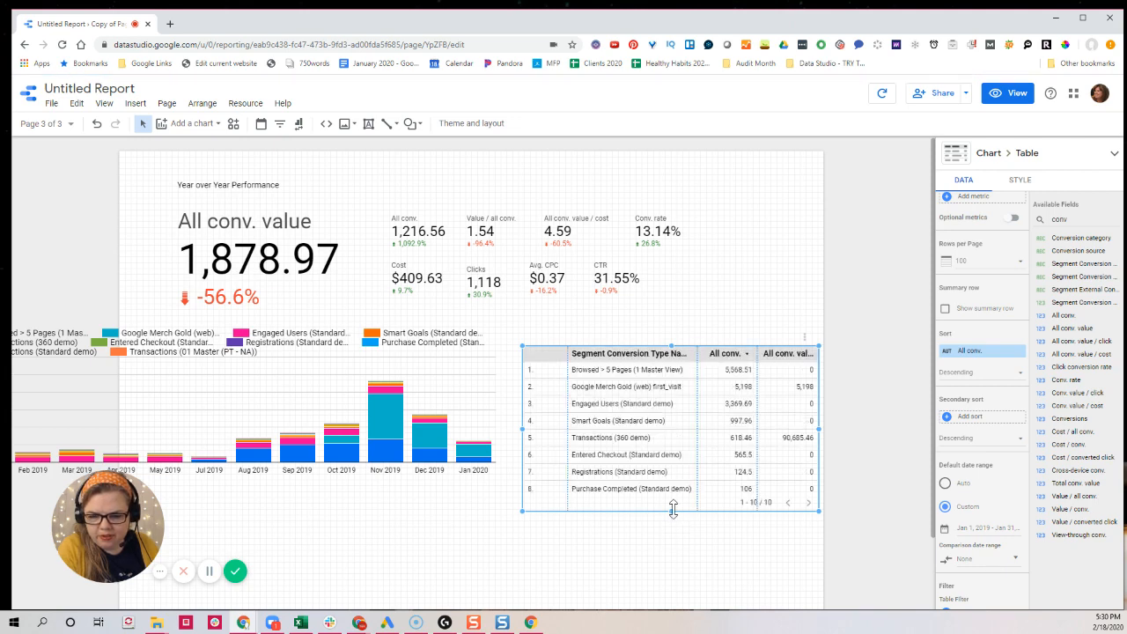
pyautogui.moveTo(671, 510); pyautogui.dragTo(677, 566)
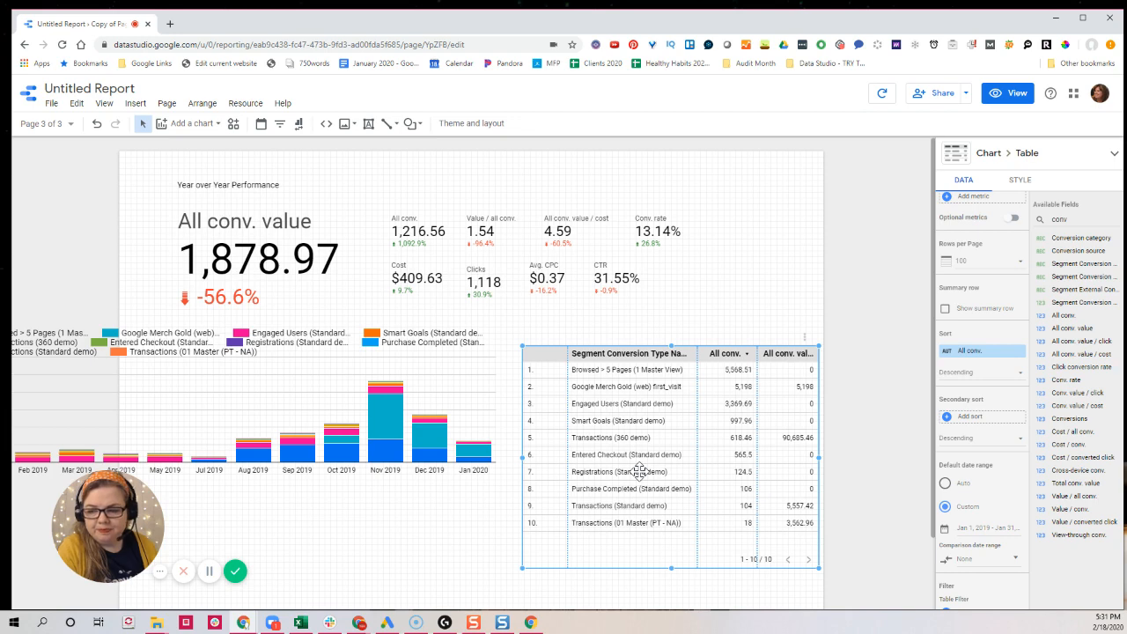
# Start a new filter named Transactions for the conversion table
pyautogui.scroll(-2, 1000, 498)
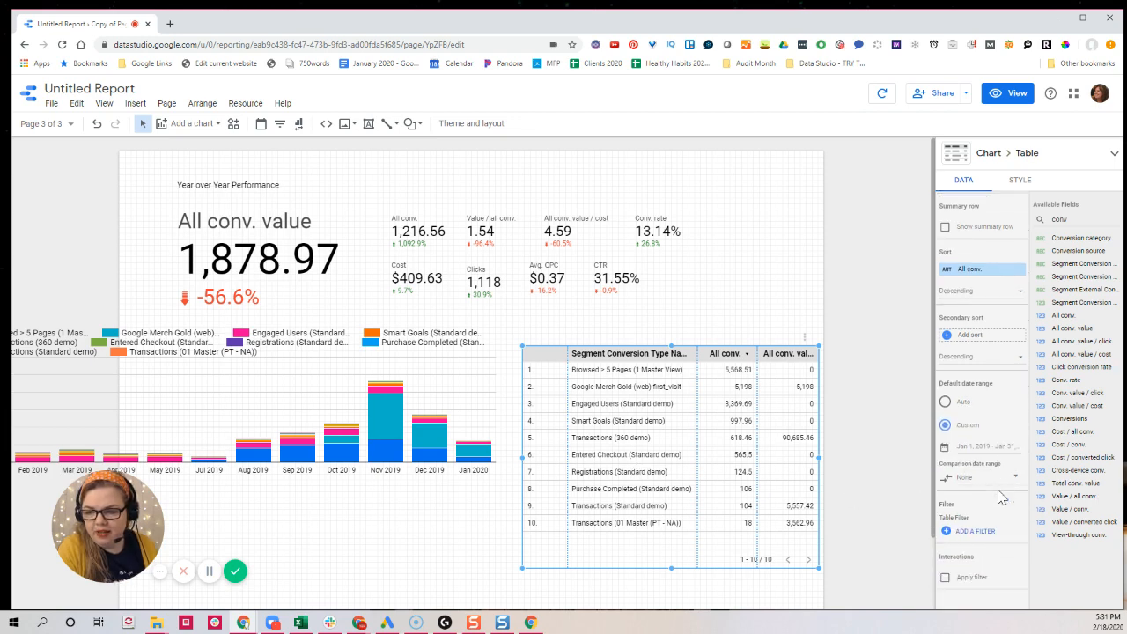
pyautogui.scroll(-2, 1000, 496)
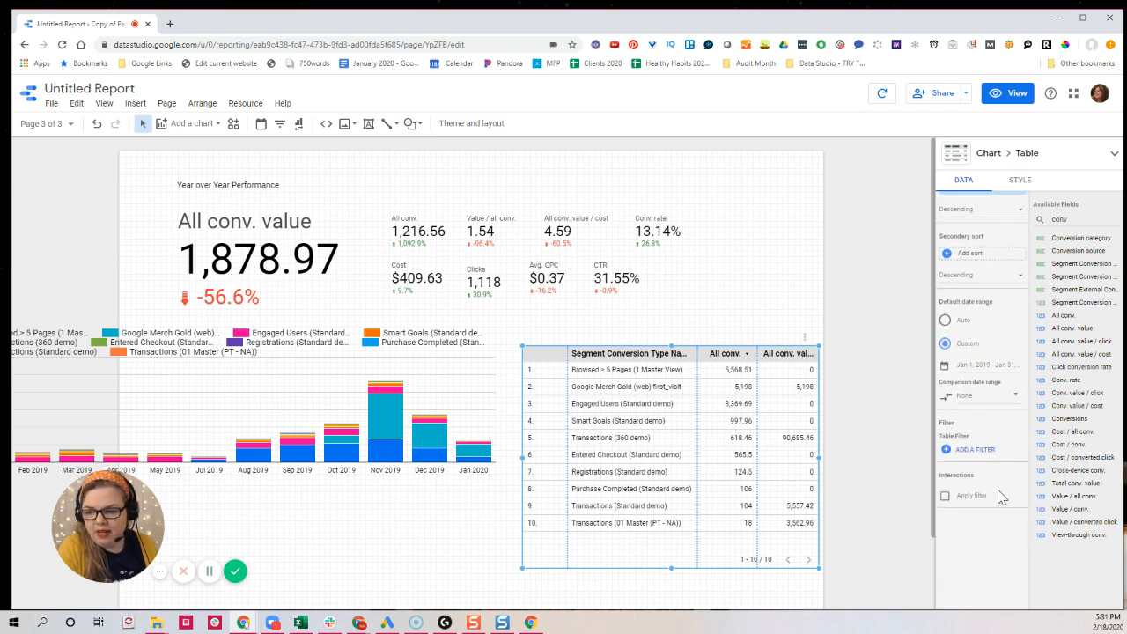
pyautogui.click(963, 451)
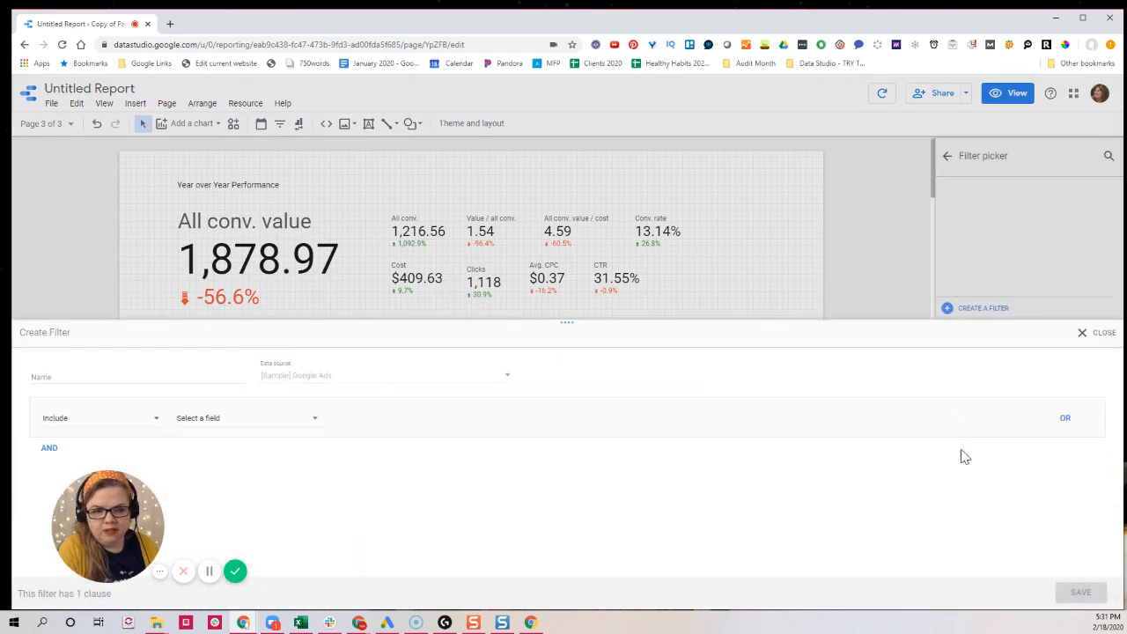
pyautogui.click(67, 378)
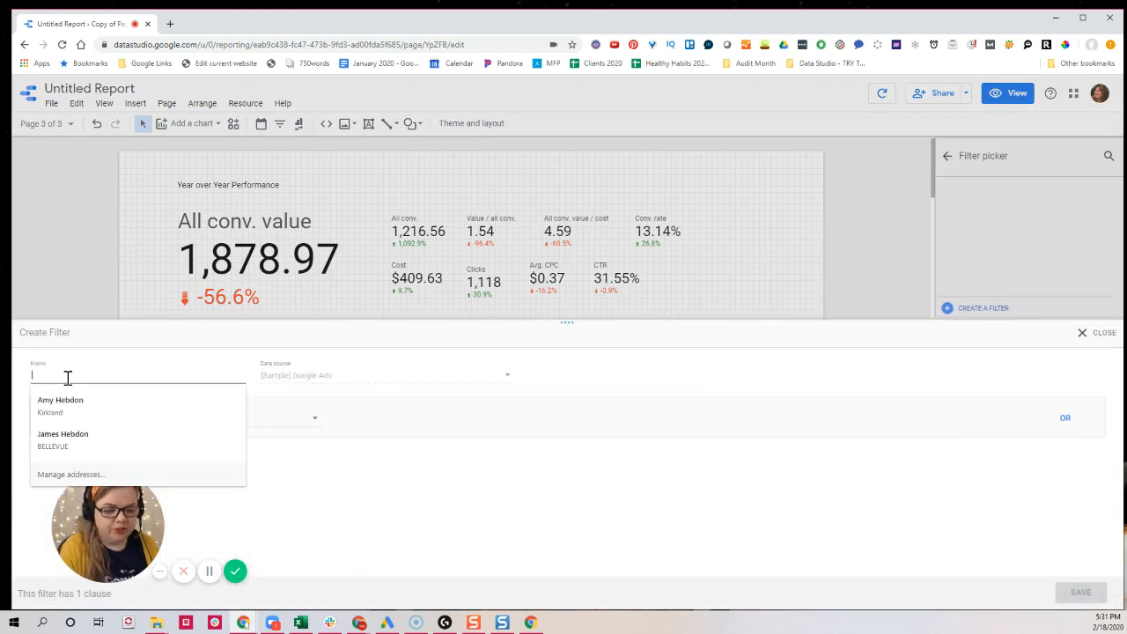
pyautogui.write('Transactions')
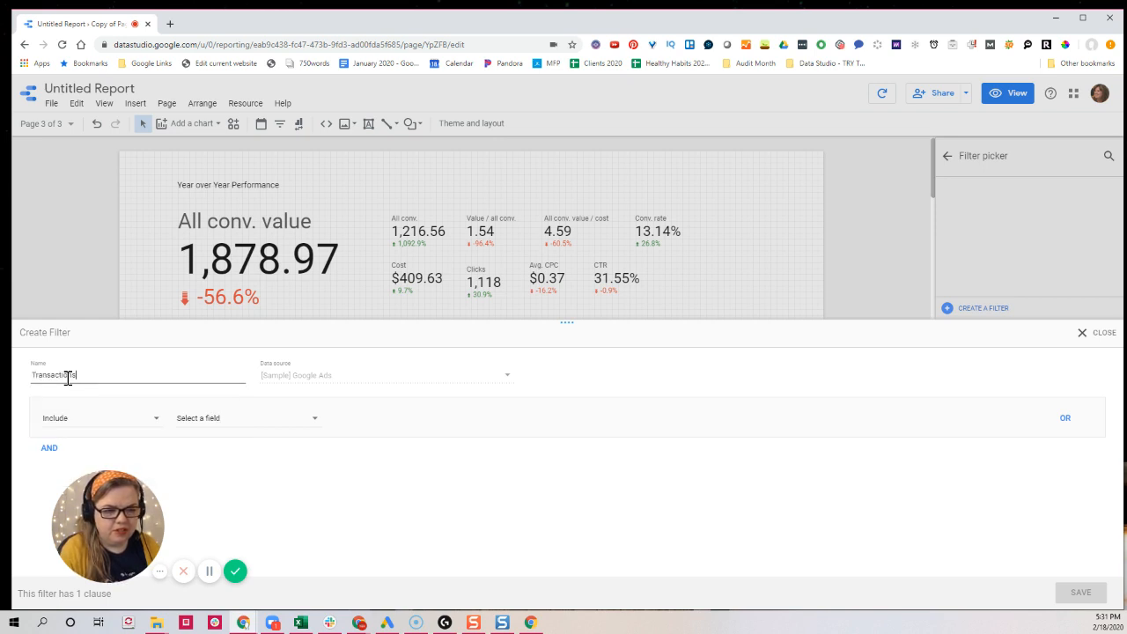
# Define the filter to include Segment Conversion Type Name values that contain "Transaction" and save it to the table
pyautogui.click(189, 423)
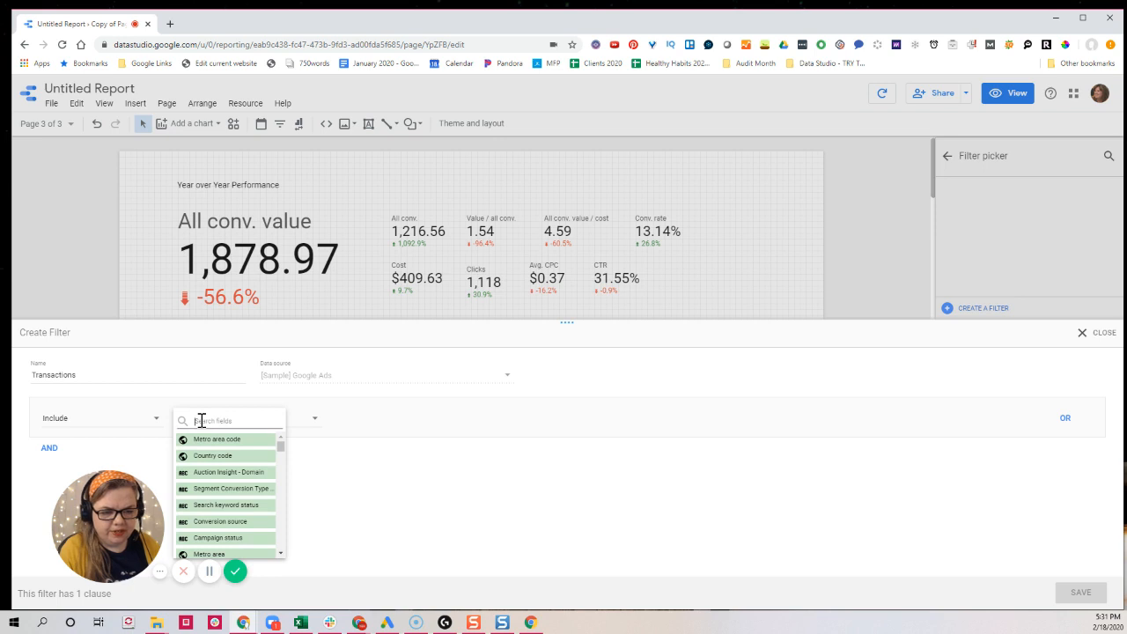
pyautogui.write('sta')
pyautogui.write('gme')
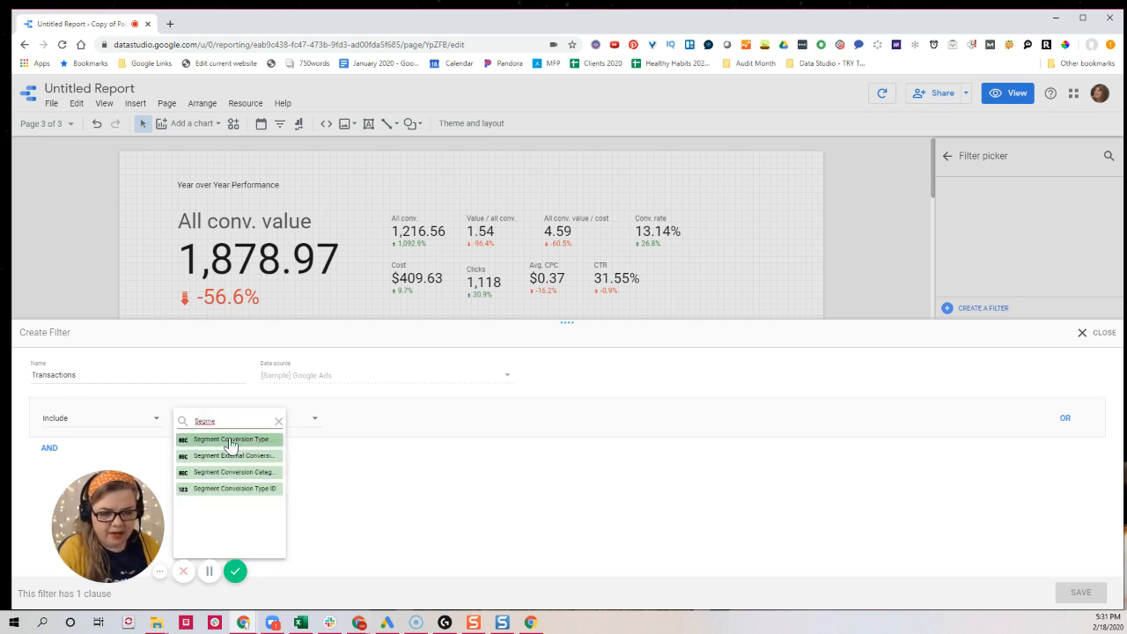
pyautogui.click(230, 442)
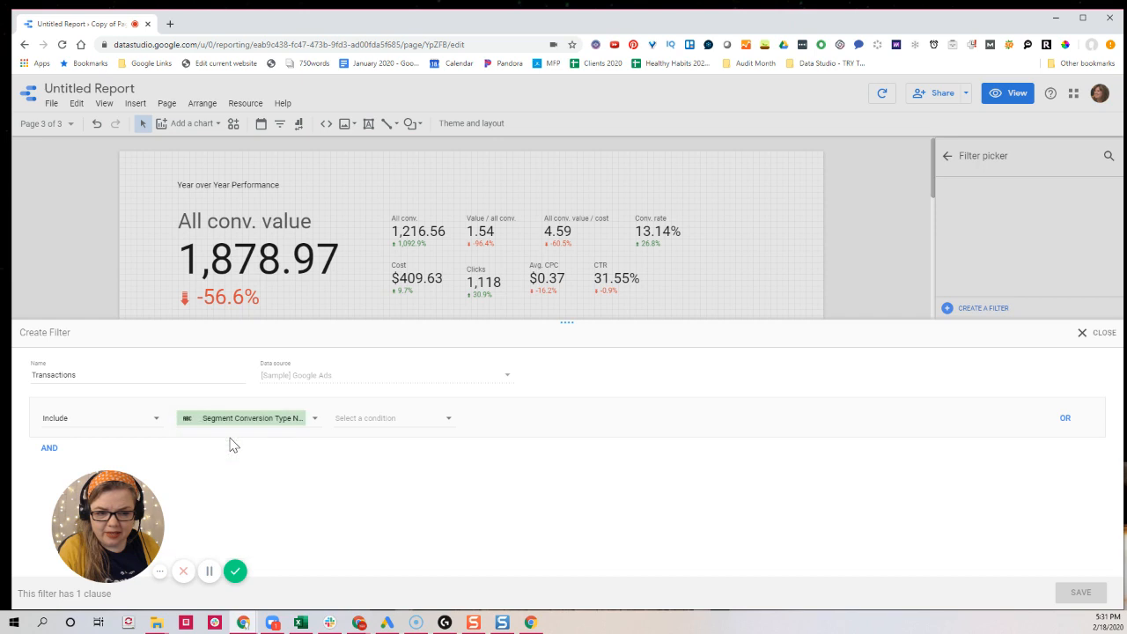
pyautogui.click(385, 427)
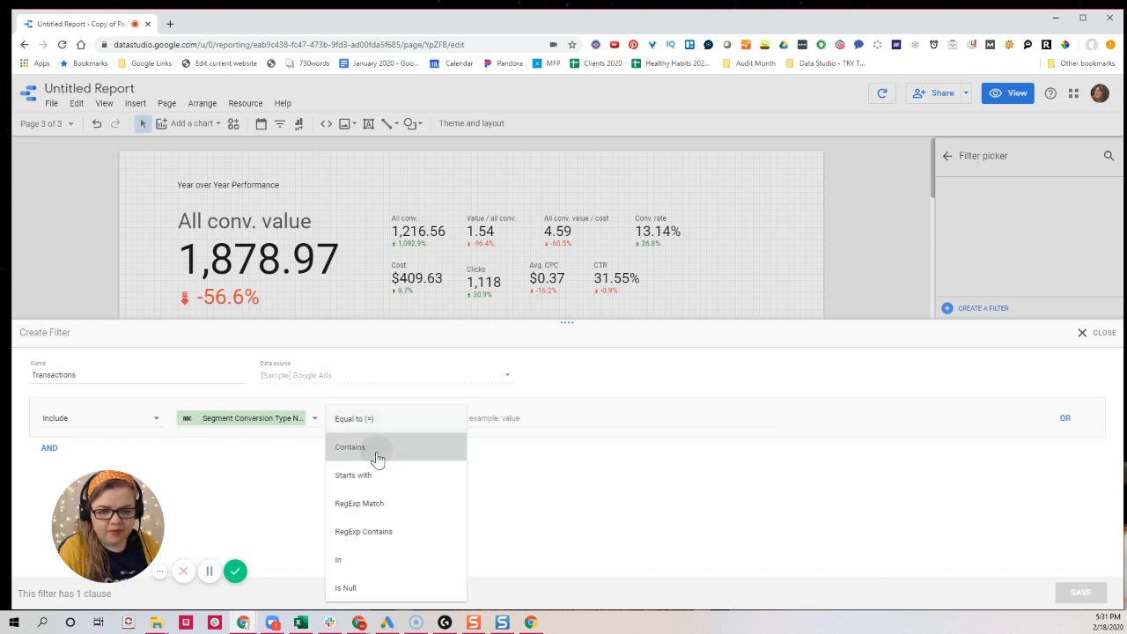
pyautogui.click(377, 456)
pyautogui.click(505, 421)
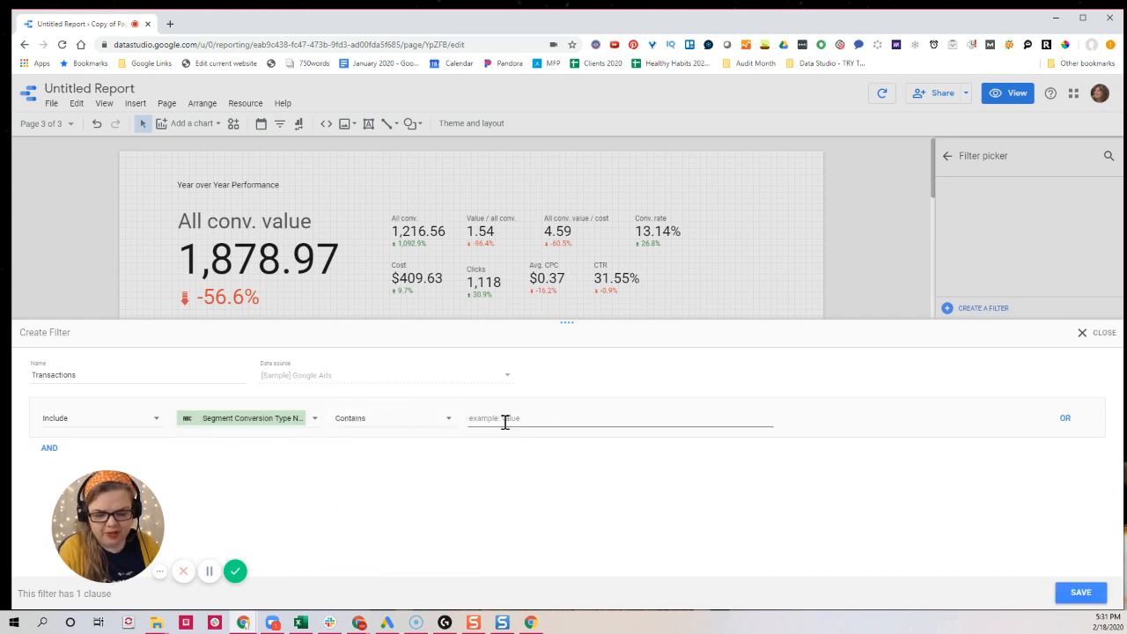
pyautogui.write('Transaction')
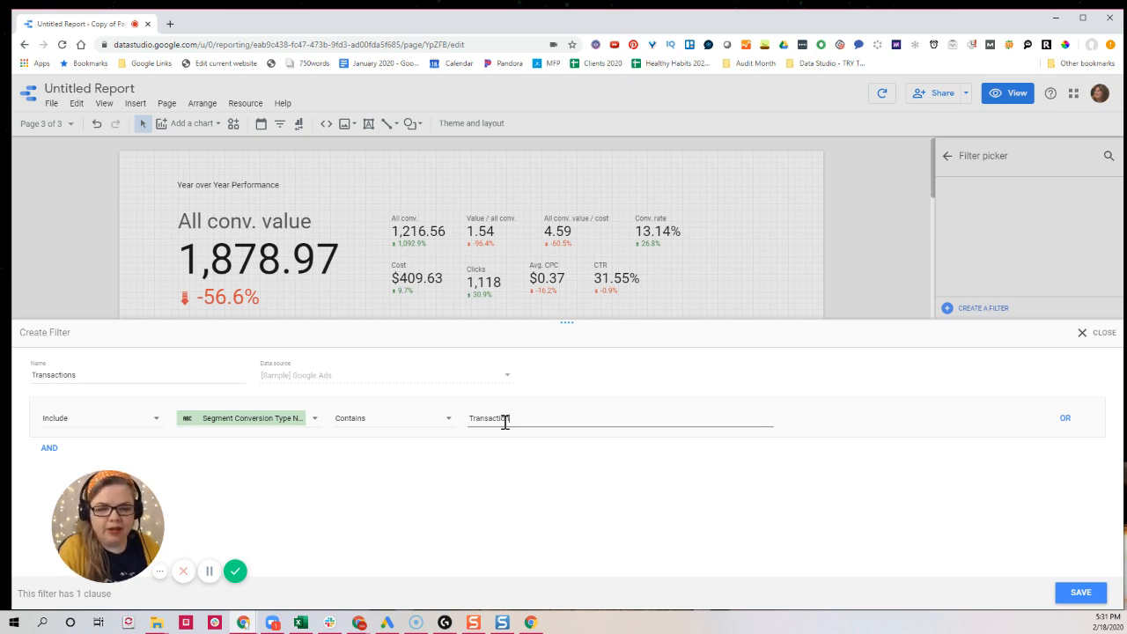
pyautogui.click(1079, 595)
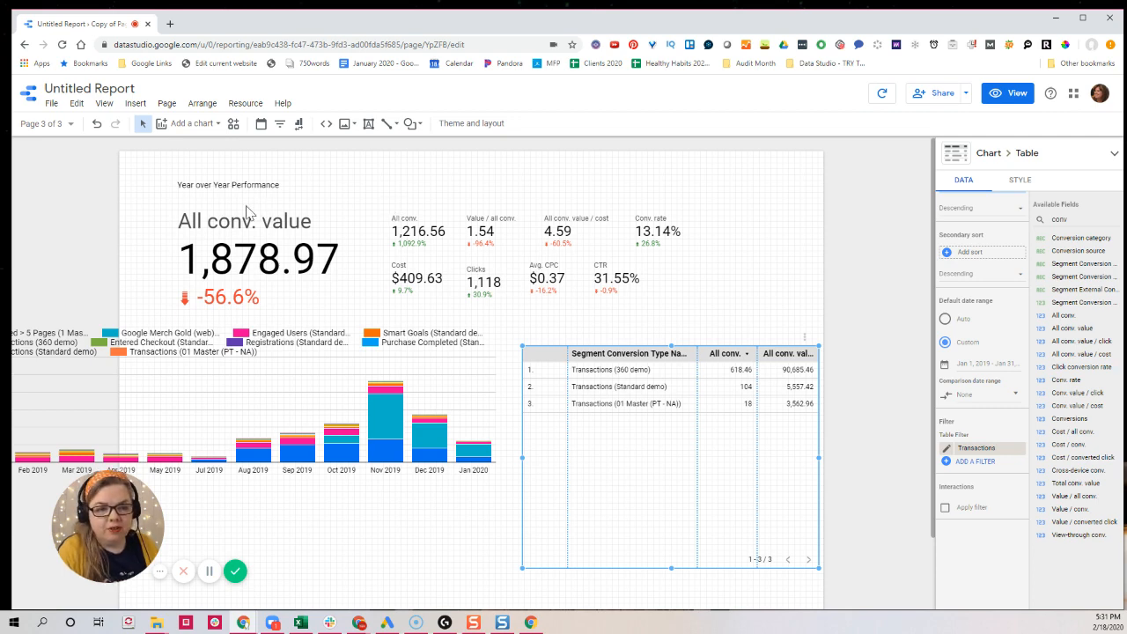
pyautogui.click(153, 214)
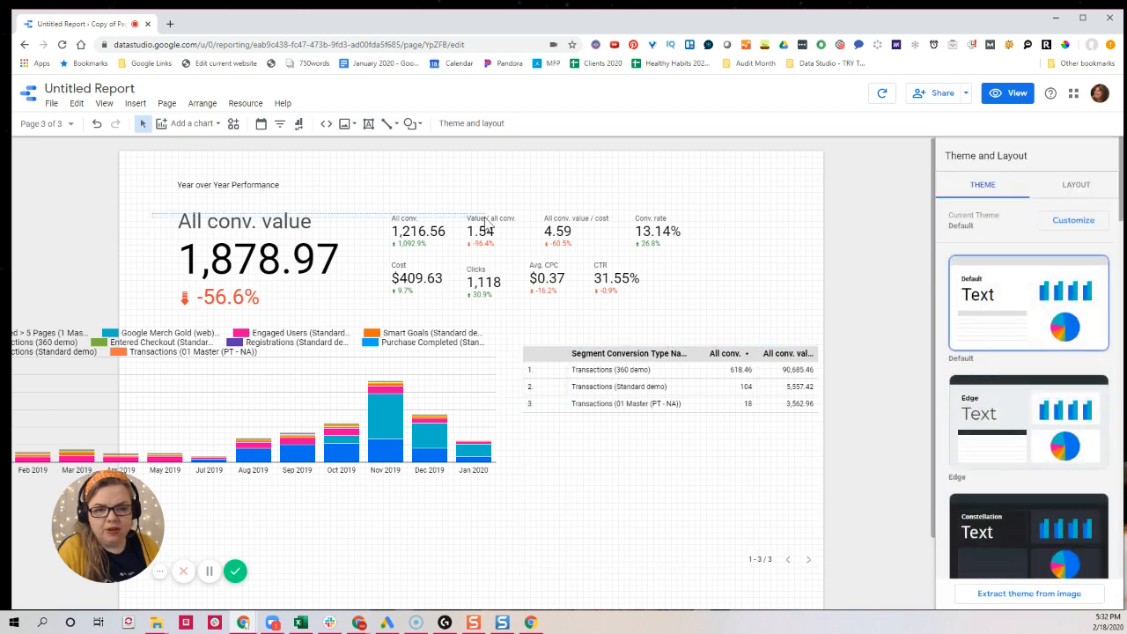
pyautogui.click(736, 301)
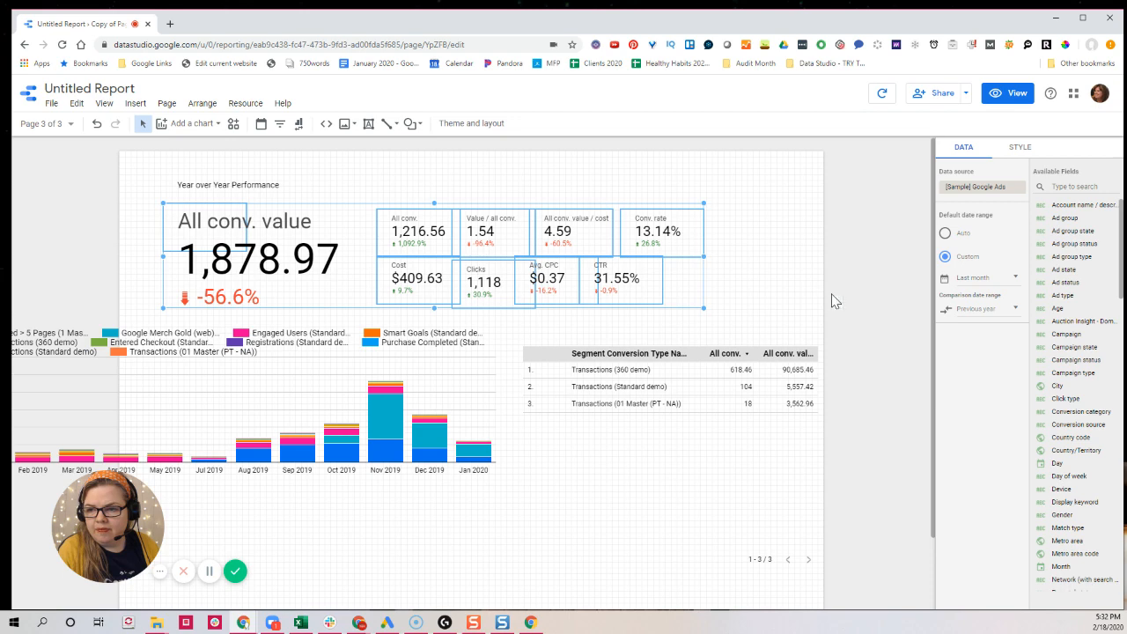
pyautogui.click(786, 246)
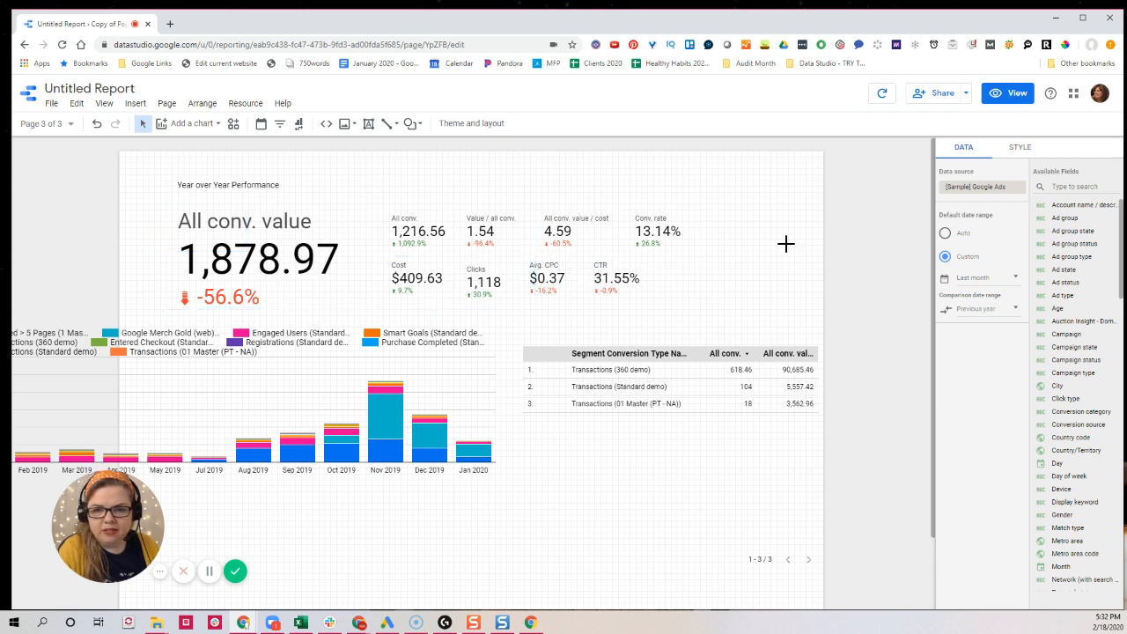
# Apply the existing Transactions filter to the All conv. and Value / all conv. scorecards
pyautogui.click(405, 226)
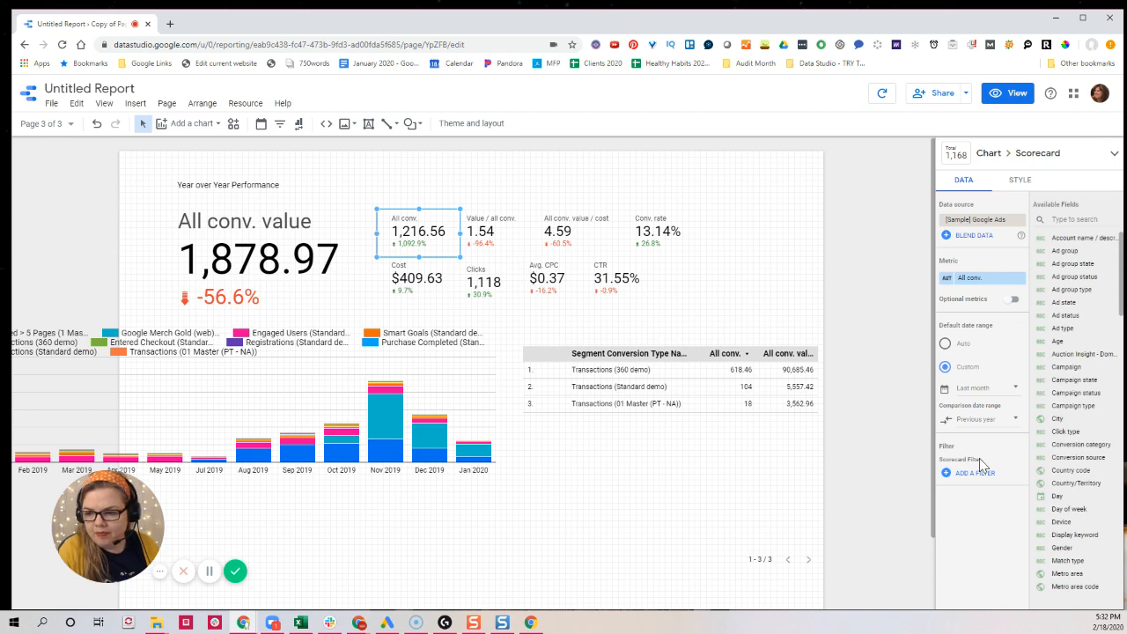
pyautogui.click(973, 476)
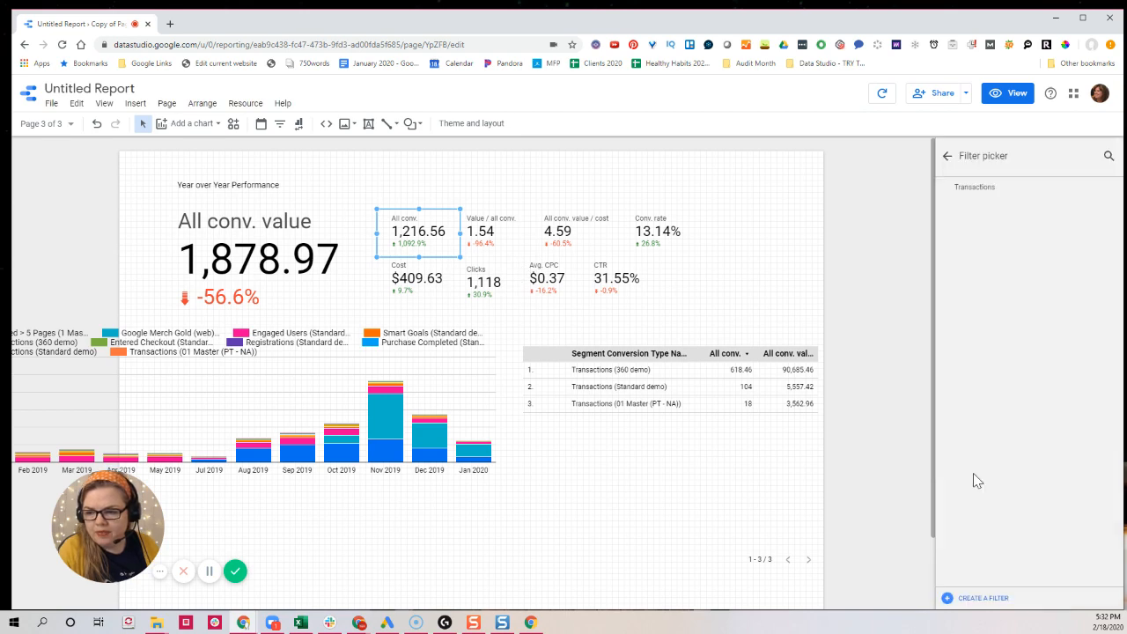
pyautogui.click(966, 196)
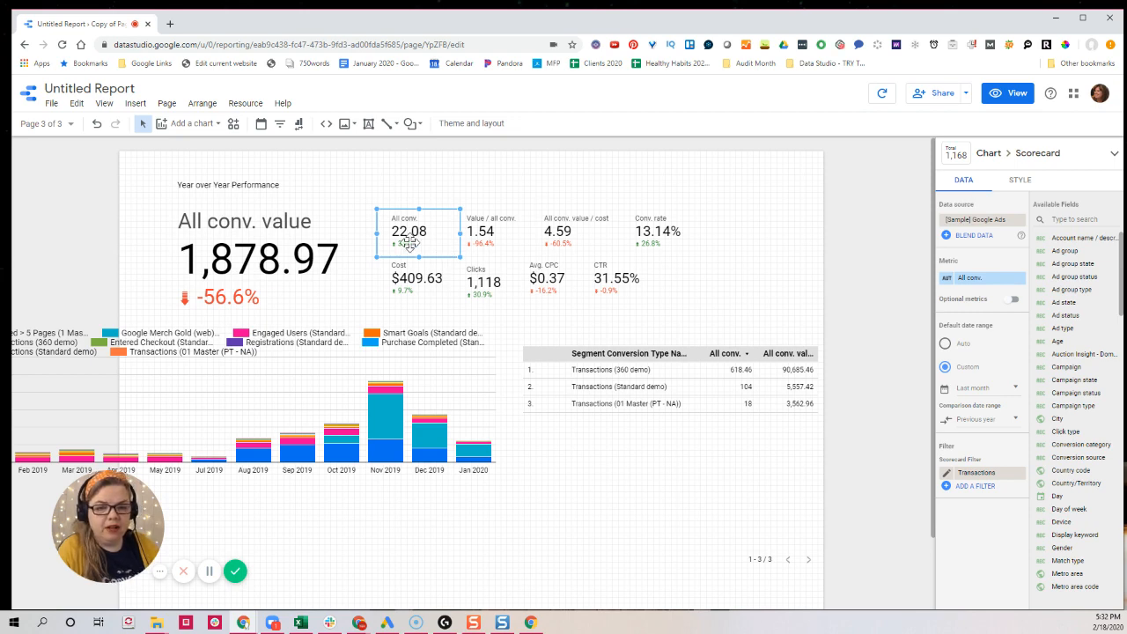
pyautogui.click(476, 236)
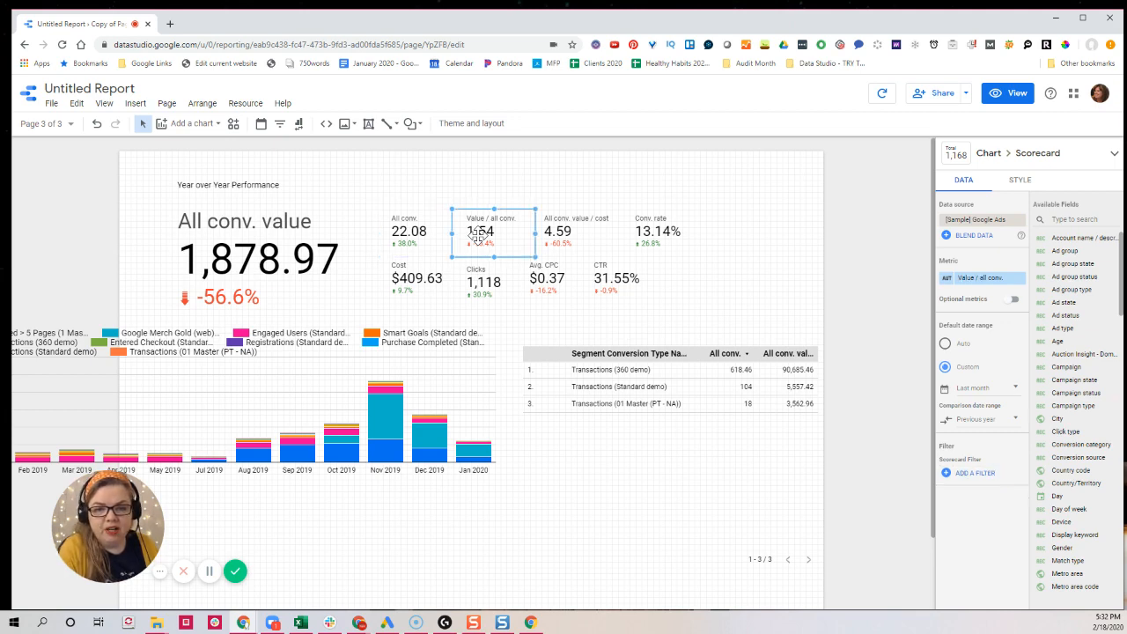
pyautogui.click(969, 474)
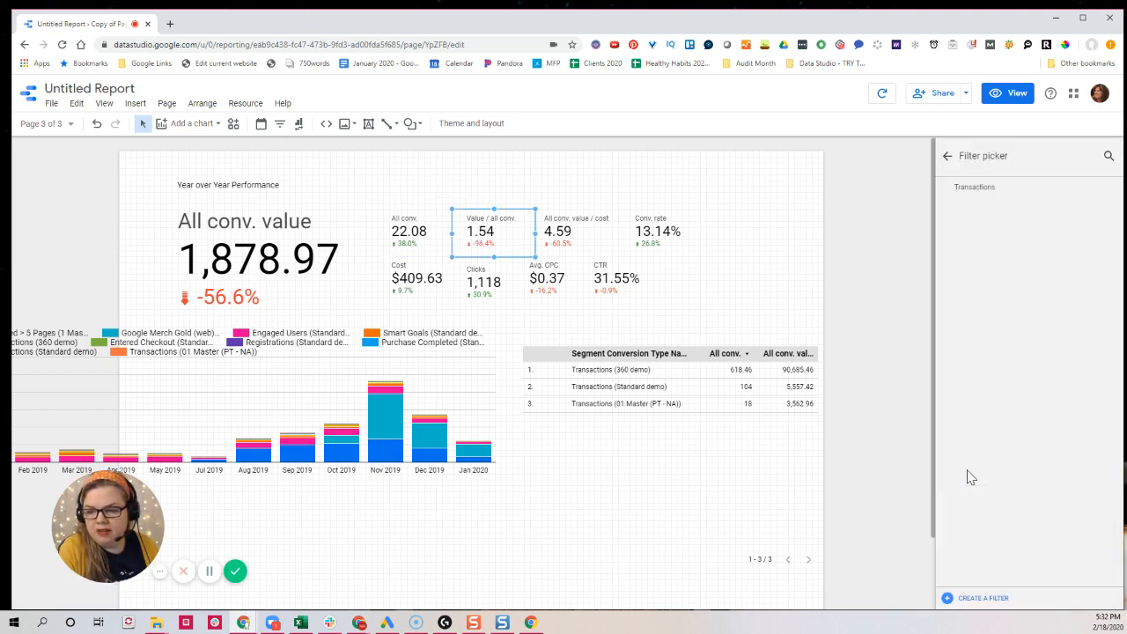
pyautogui.click(972, 190)
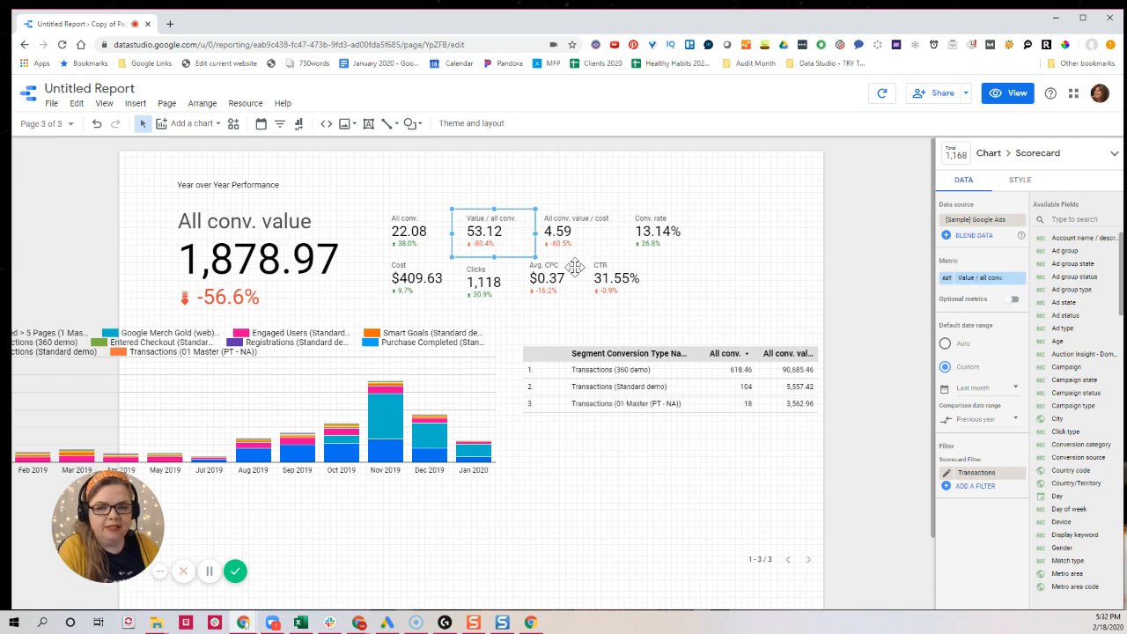
# Move the conversion table partly off the page's upper right edge and bring the stacked column chart fully onto the page below the scorecards
pyautogui.moveTo(649, 353); pyautogui.dragTo(810, 167)
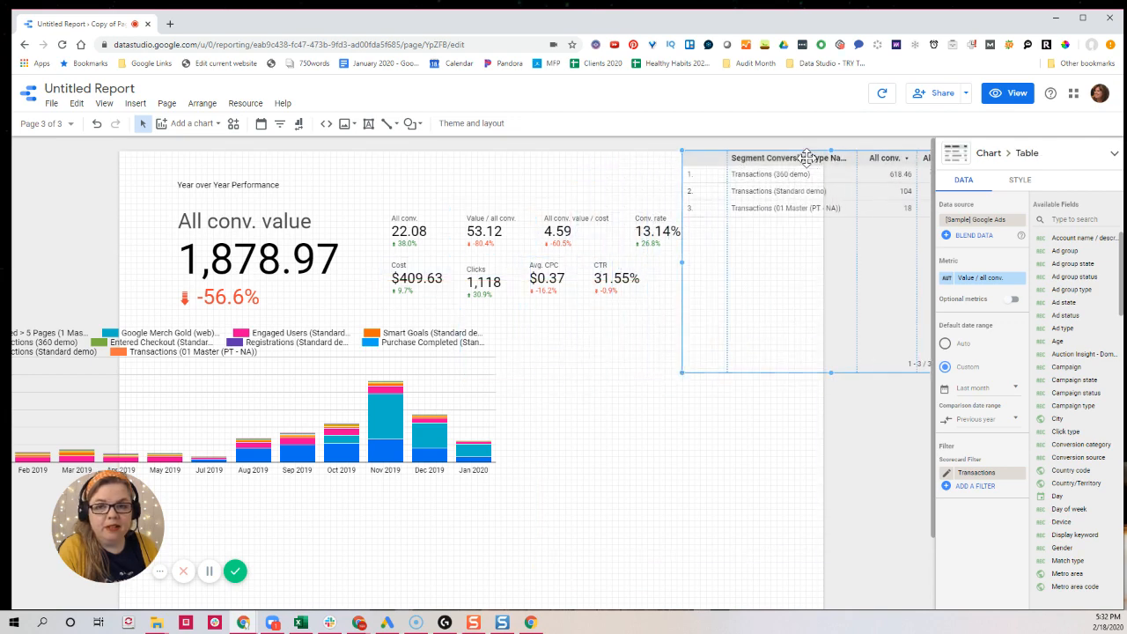
pyautogui.click(268, 393)
pyautogui.moveTo(389, 416); pyautogui.dragTo(626, 442)
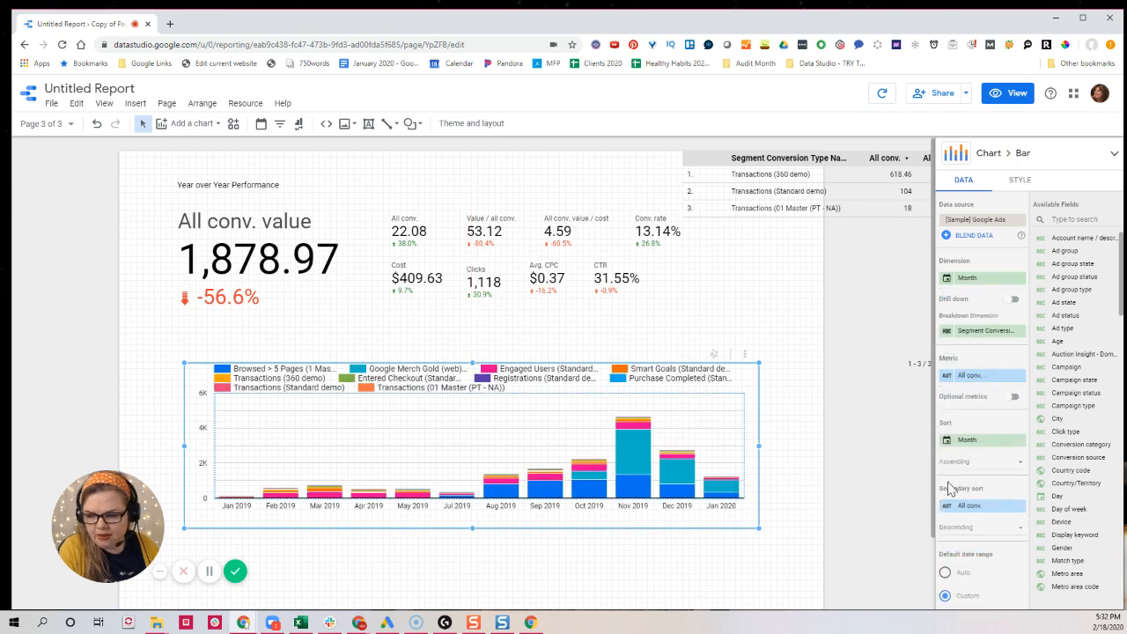
# Apply the Transactions filter to the stacked column chart
pyautogui.scroll(-3, 986, 524)
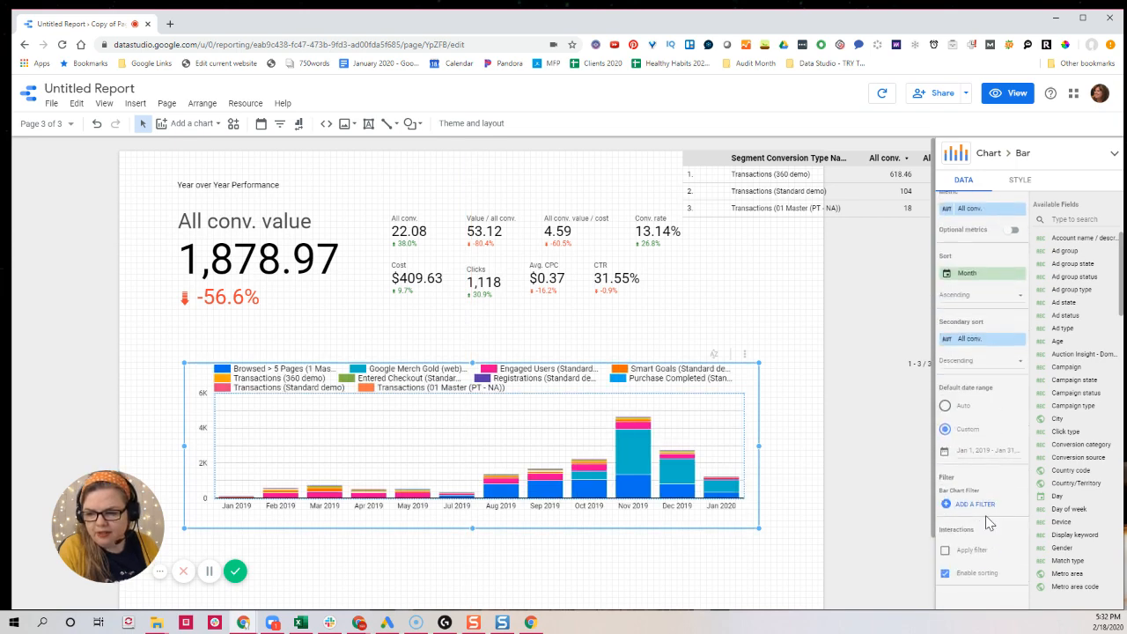
pyautogui.click(975, 507)
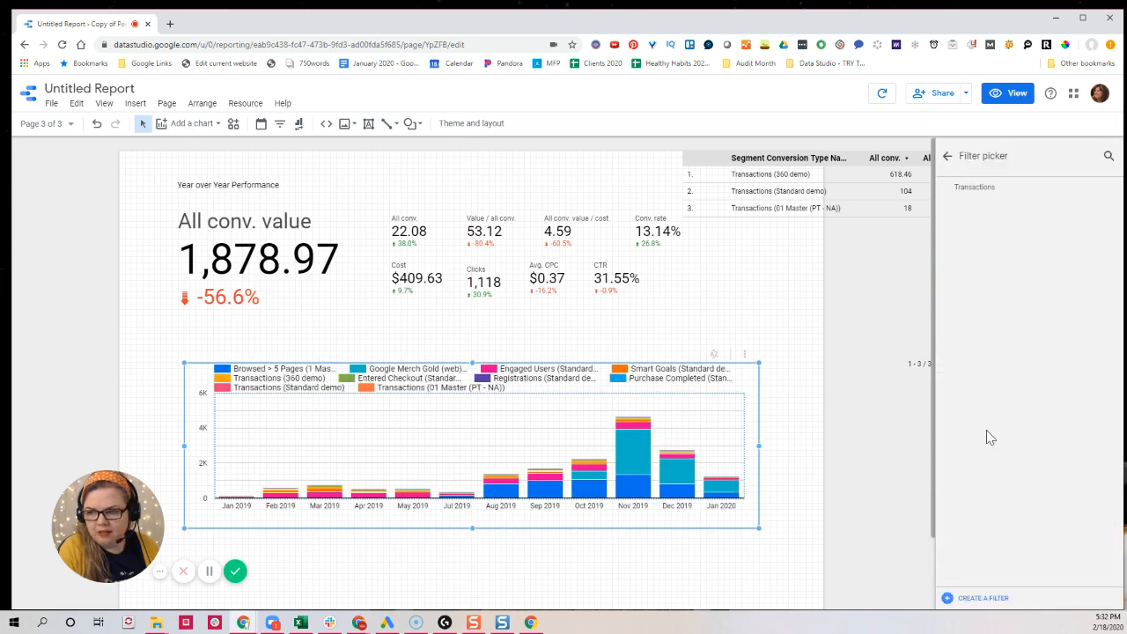
pyautogui.click(976, 189)
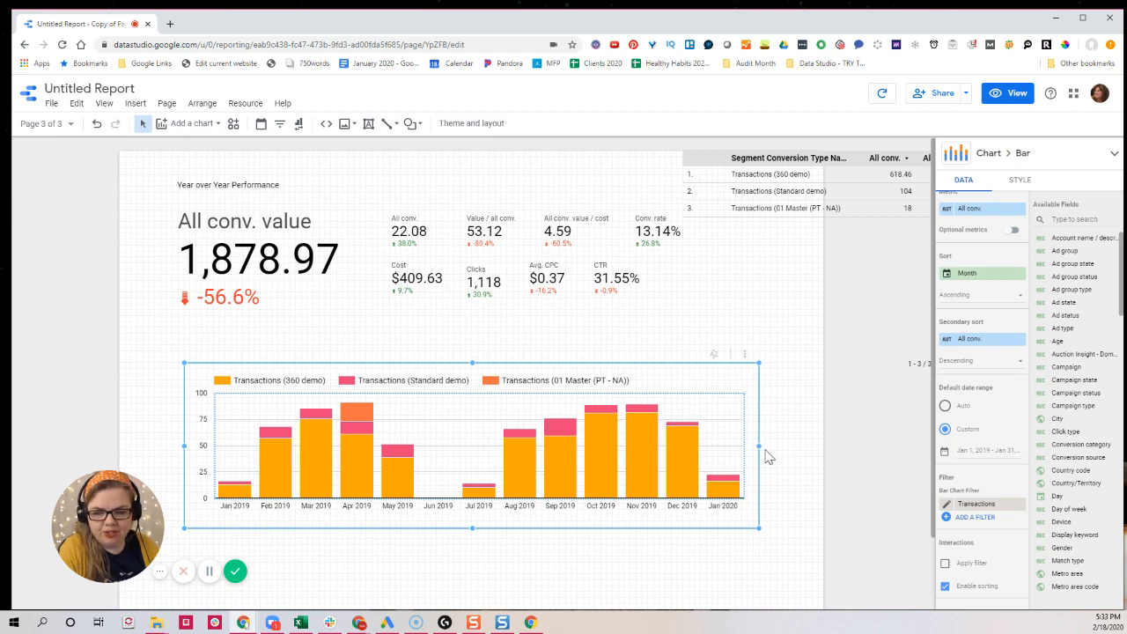
# Narrow the stacked column chart to about half the page width and place a duplicate of it alongside on the right
pyautogui.moveTo(760, 444); pyautogui.dragTo(507, 442)
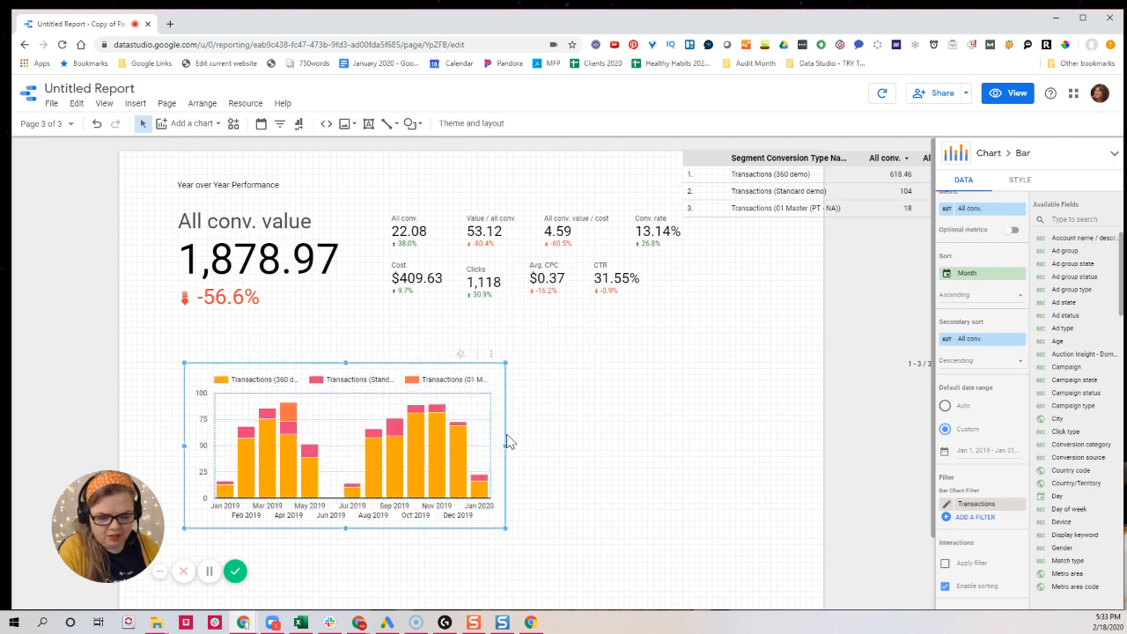
pyautogui.hotkey('ctrl', 'v')
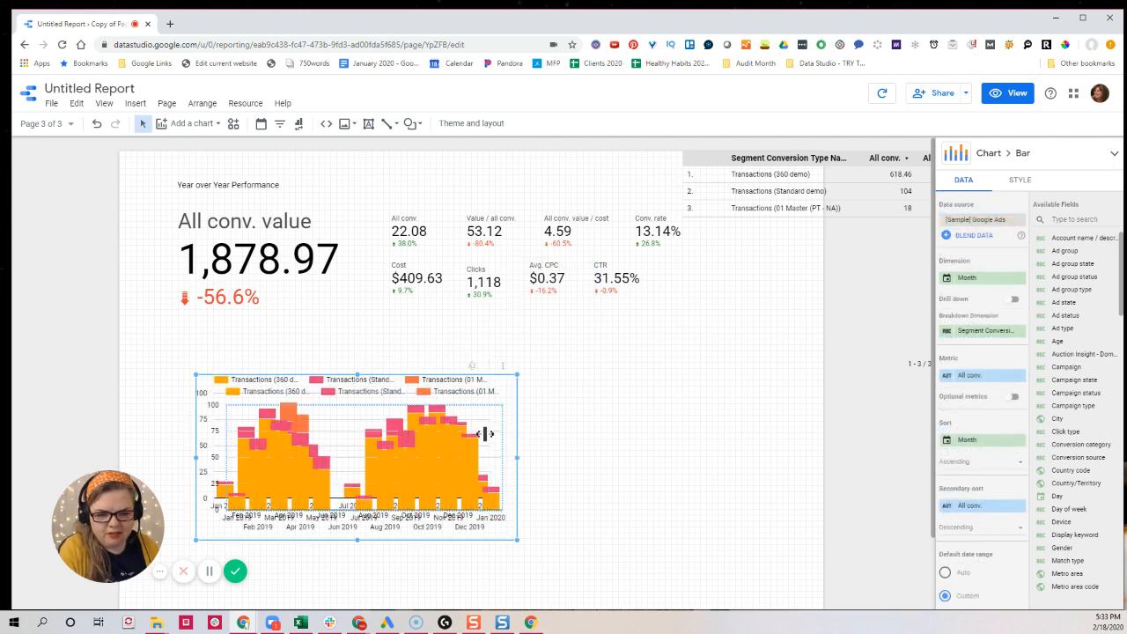
pyautogui.moveTo(436, 441); pyautogui.dragTo(738, 430)
# Replace the duplicate chart's All conv. metric with All conv. value
pyautogui.click(1064, 220)
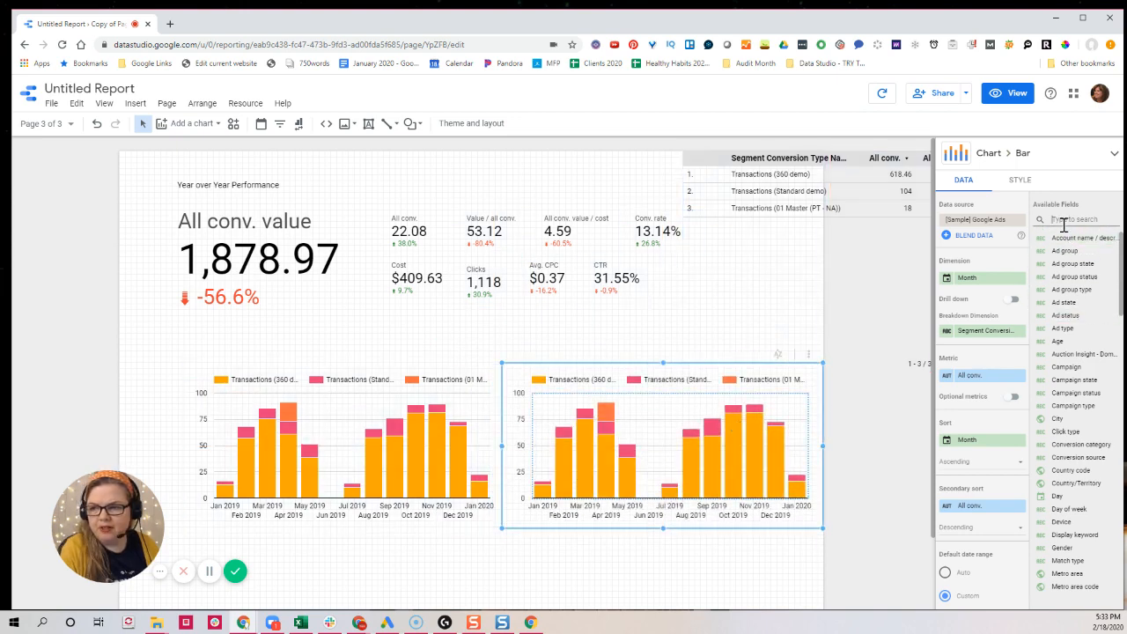
pyautogui.write('conv')
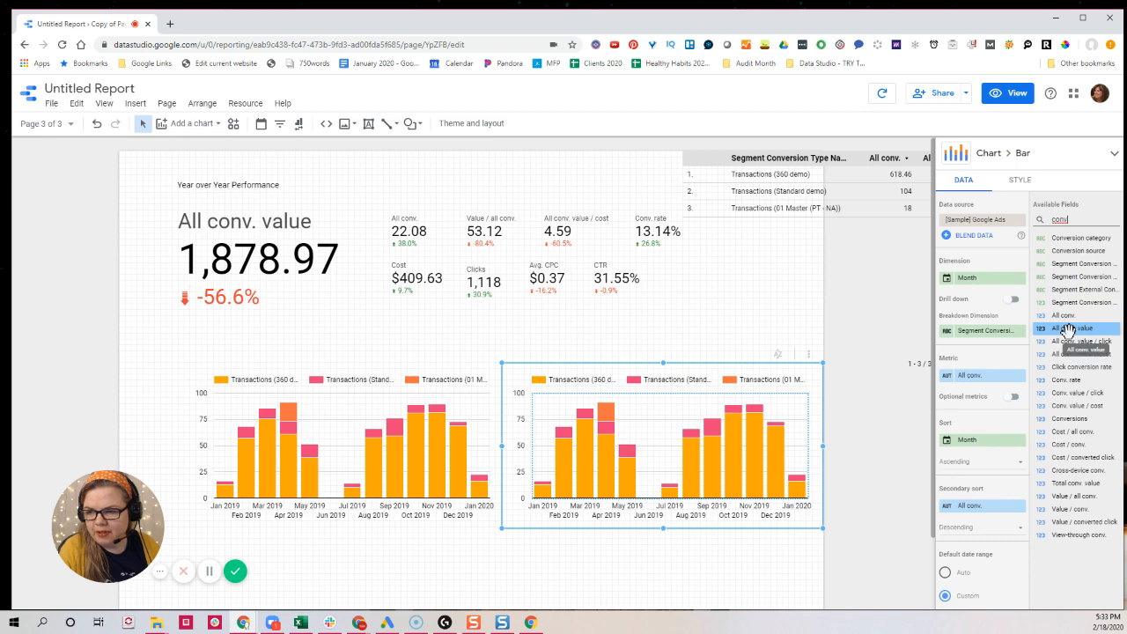
pyautogui.moveTo(1067, 330); pyautogui.dragTo(974, 382)
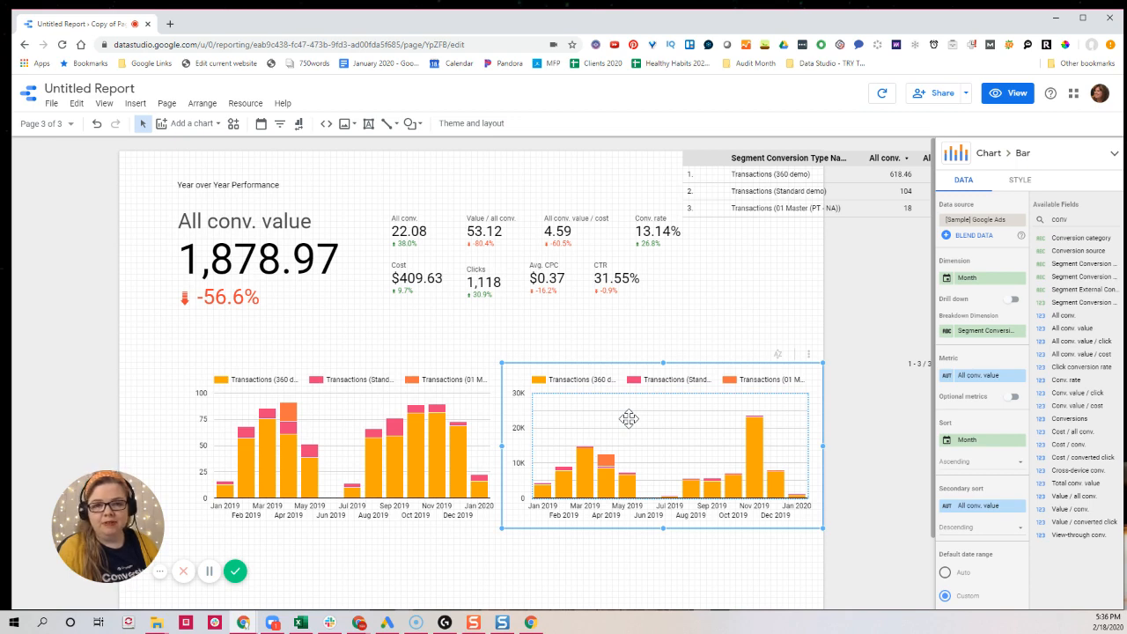
# Review the comparison date range and filter settings of the Cost, Clicks and Value / all conv. scorecards
pyautogui.click(412, 278)
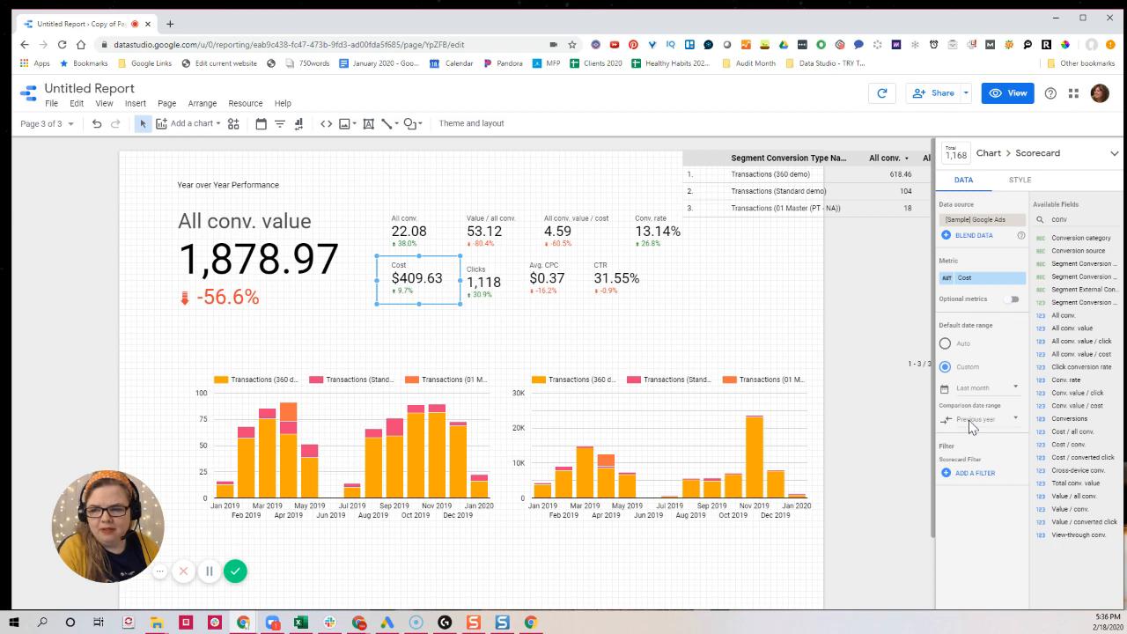
pyautogui.rightClick(972, 427)
pyautogui.click(970, 428)
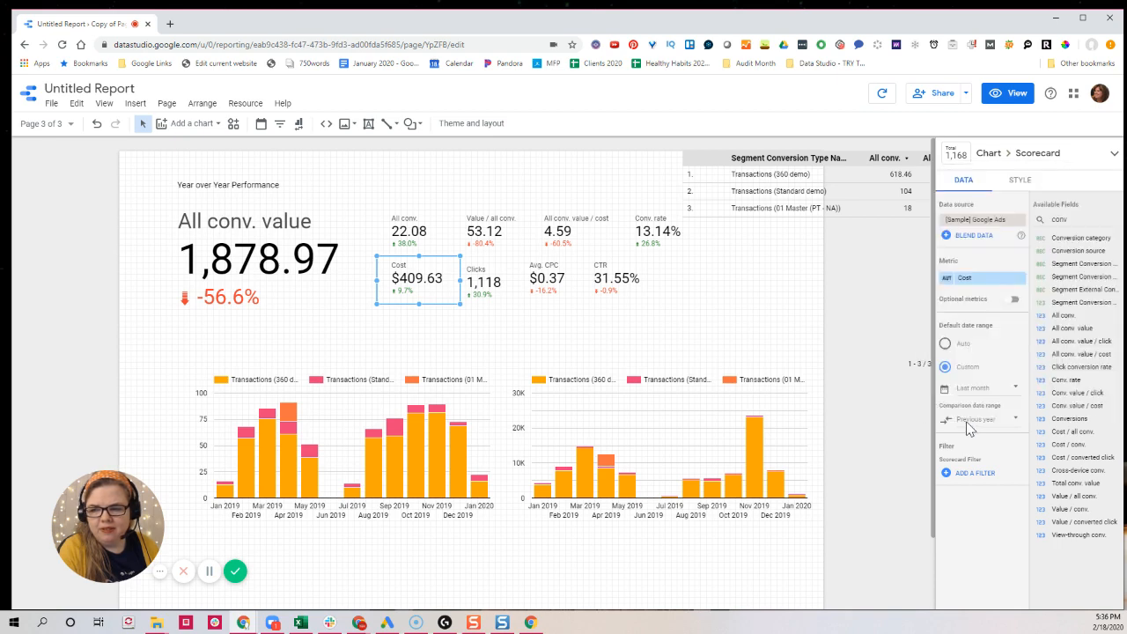
pyautogui.click(969, 427)
pyautogui.click(715, 301)
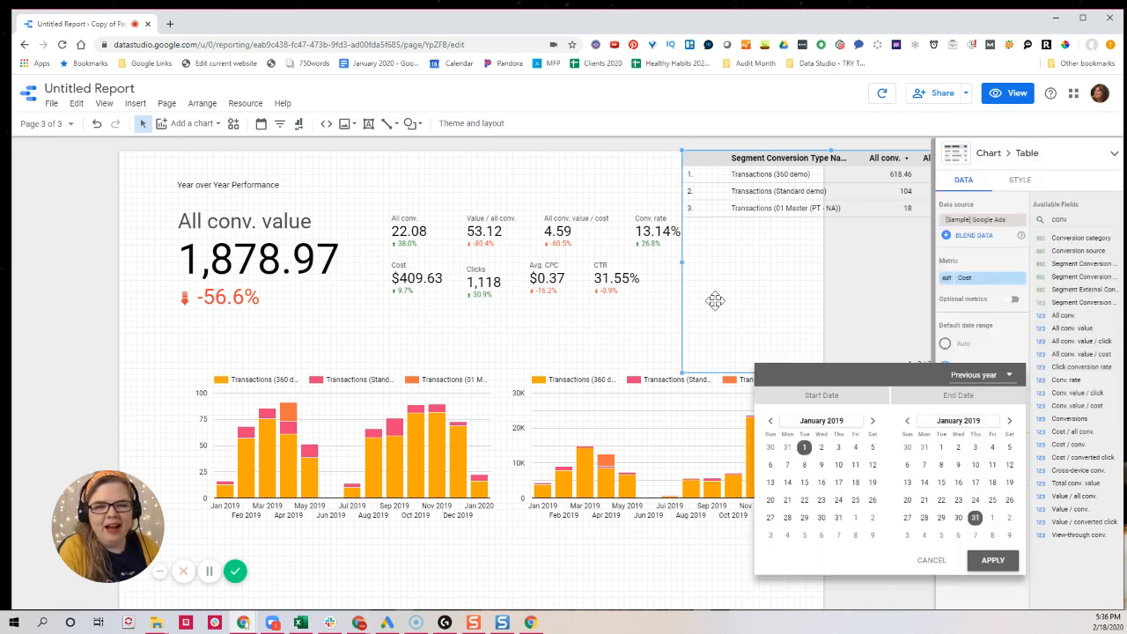
pyautogui.click(479, 296)
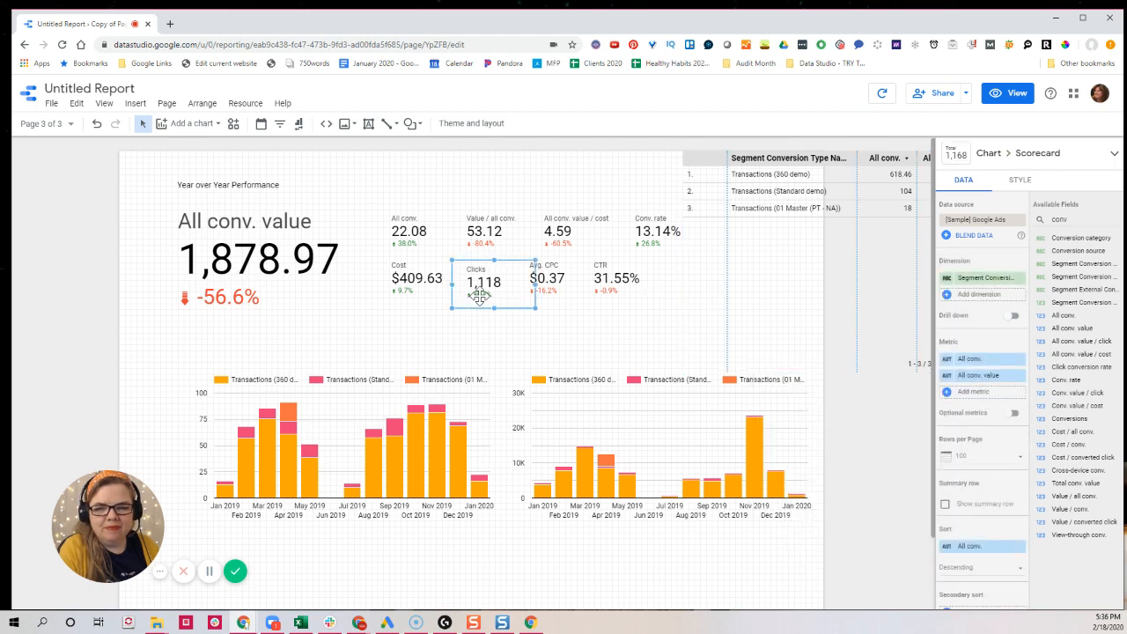
pyautogui.click(476, 239)
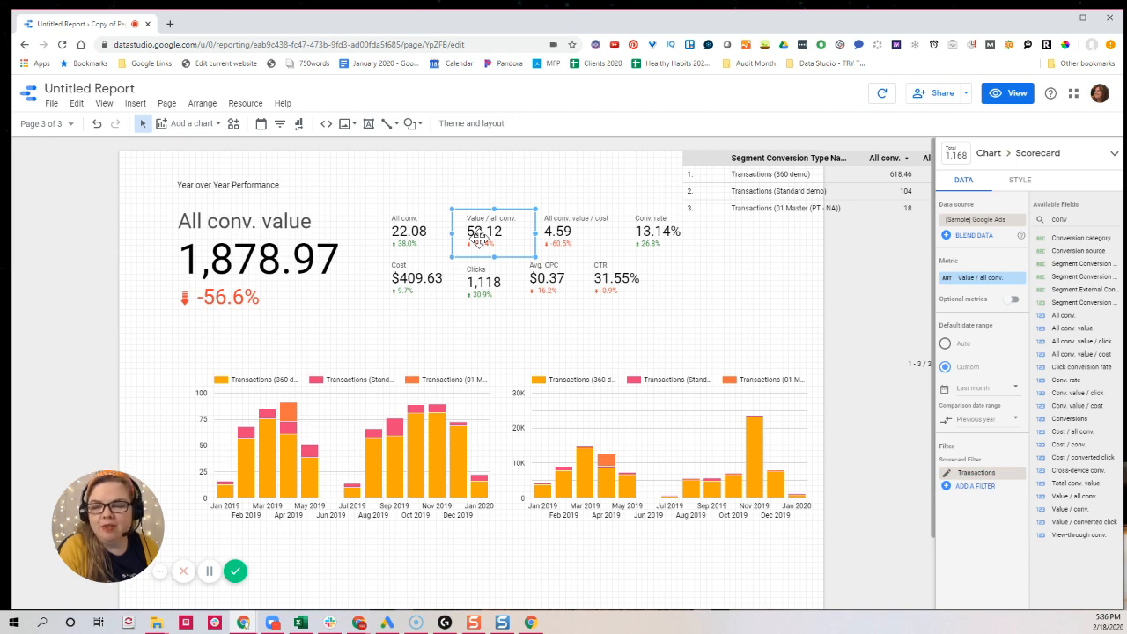
pyautogui.click(394, 287)
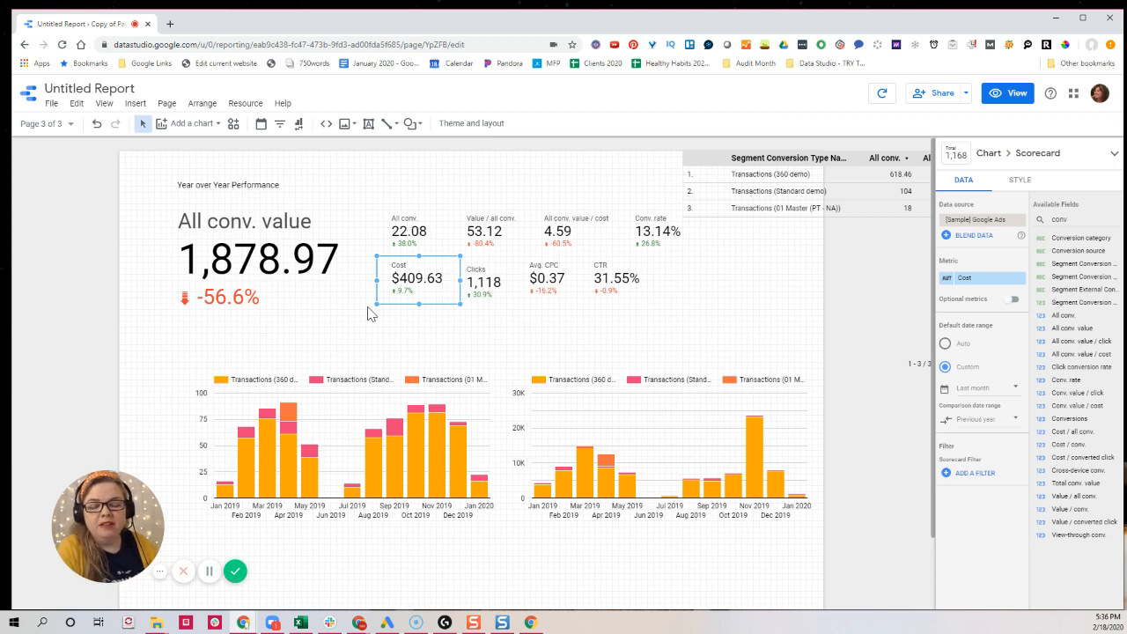